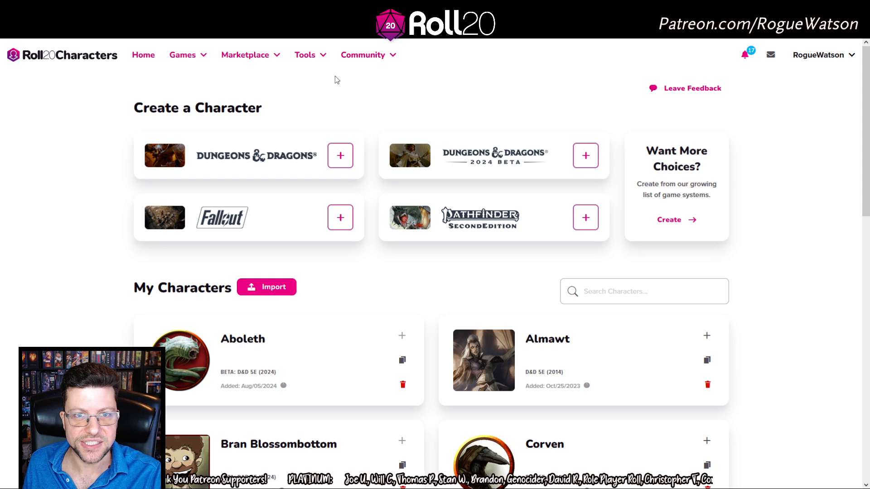
# Create a new Dungeons & Dragons character sheet named New Adventurer from the home page
pyautogui.moveTo(307, 58)
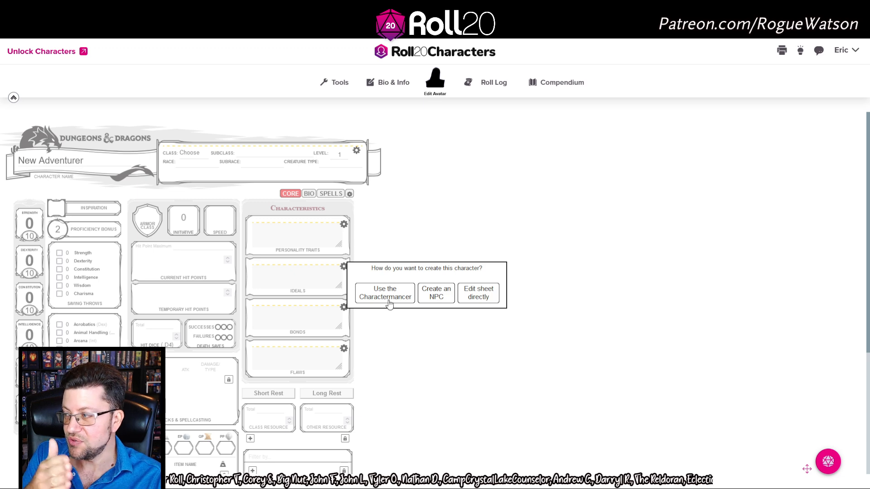
pyautogui.click(388, 302)
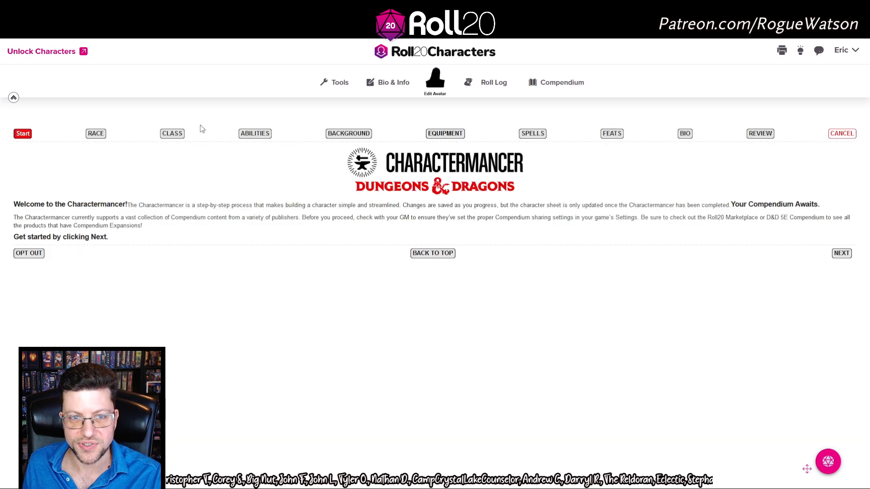
pyautogui.click(95, 133)
pyautogui.click(173, 134)
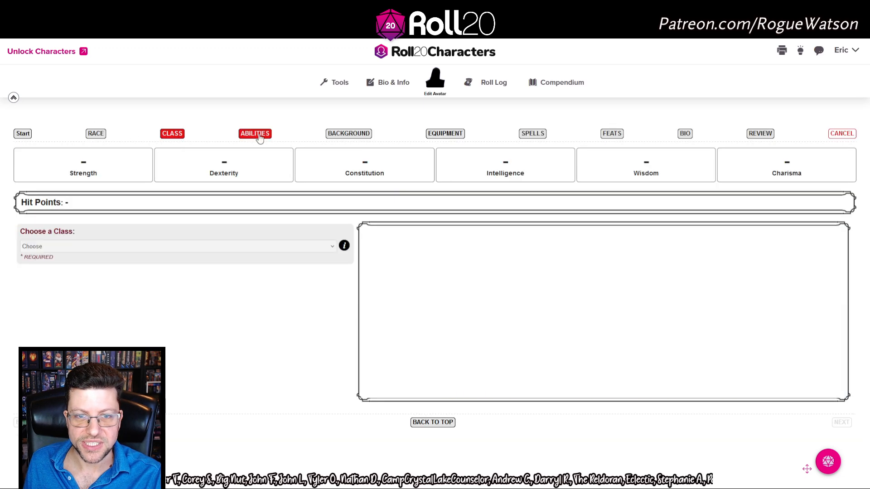
pyautogui.click(255, 133)
pyautogui.click(340, 135)
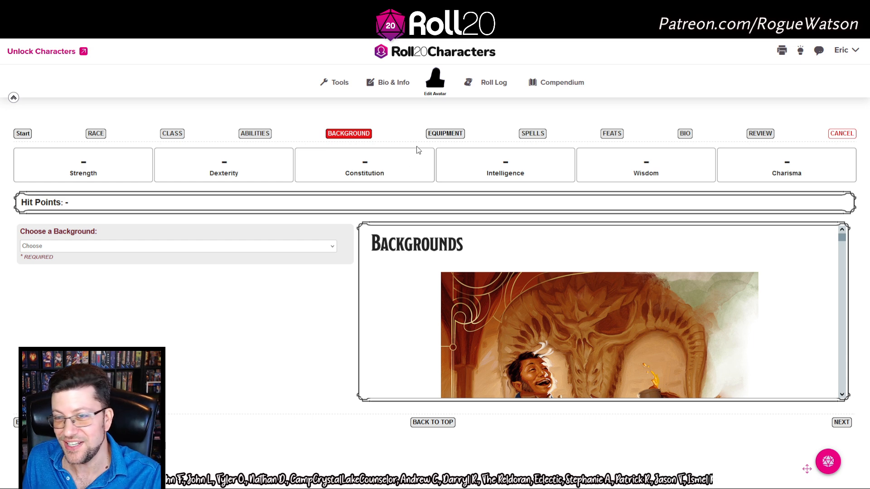
pyautogui.click(464, 135)
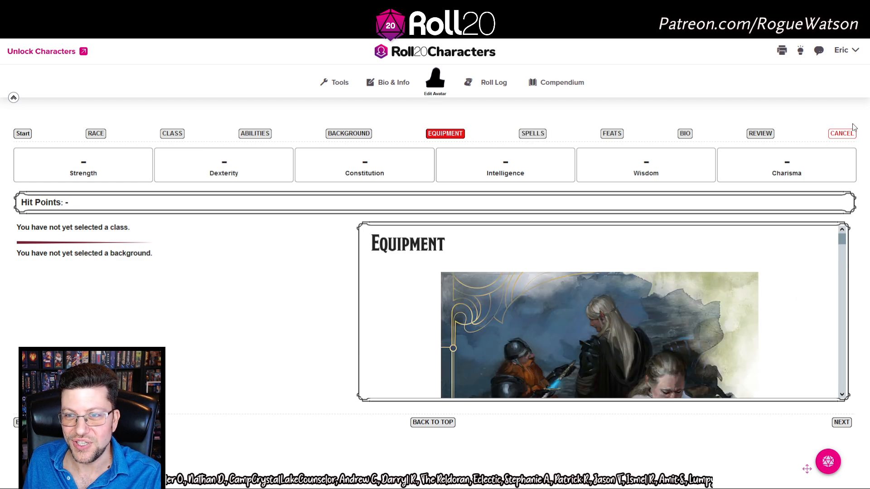
pyautogui.click(842, 135)
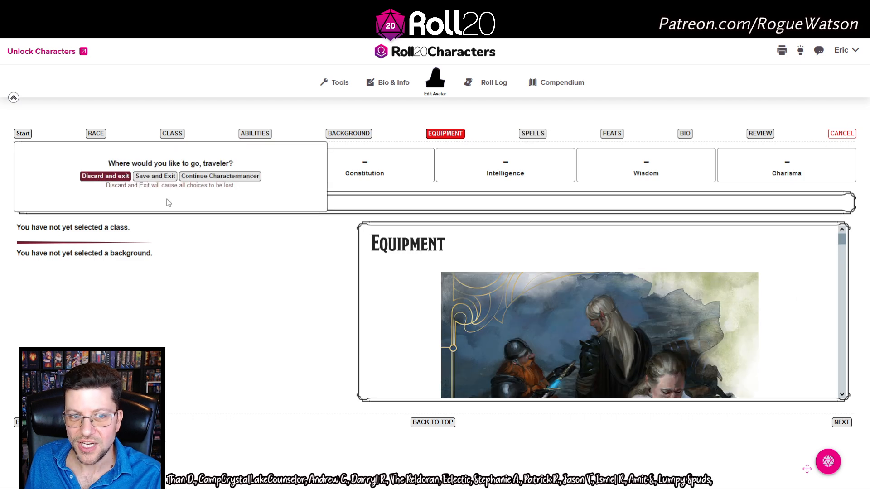
pyautogui.click(105, 177)
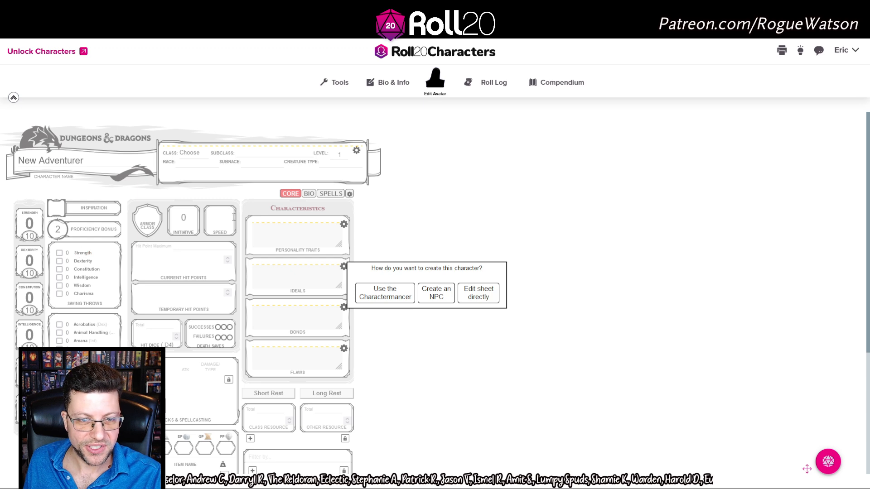
# Leave the unfinished sheet with Exit & Go to Characters from the account menu
pyautogui.scroll(-4, 272, 294)
pyautogui.scroll(4, 271, 293)
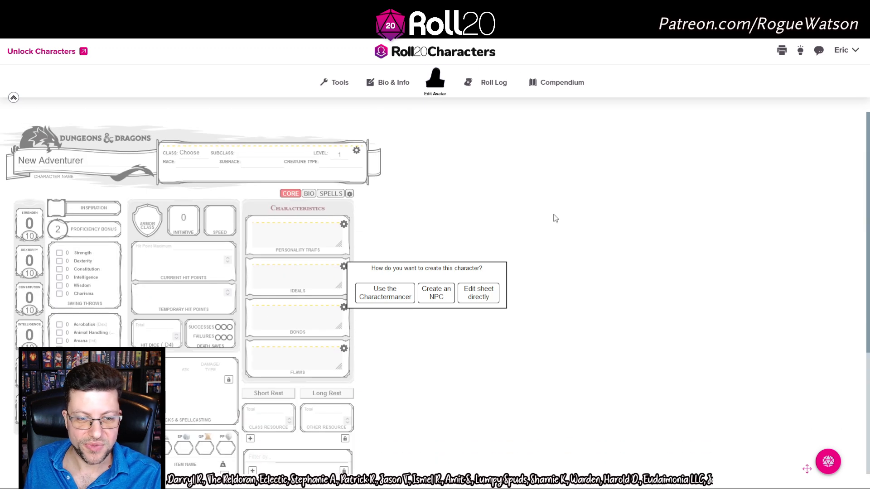
pyautogui.click(855, 52)
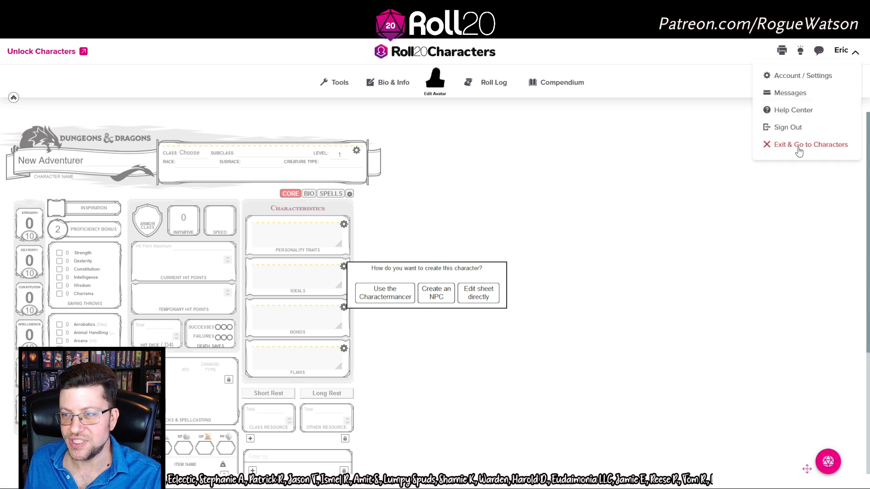
pyautogui.click(806, 145)
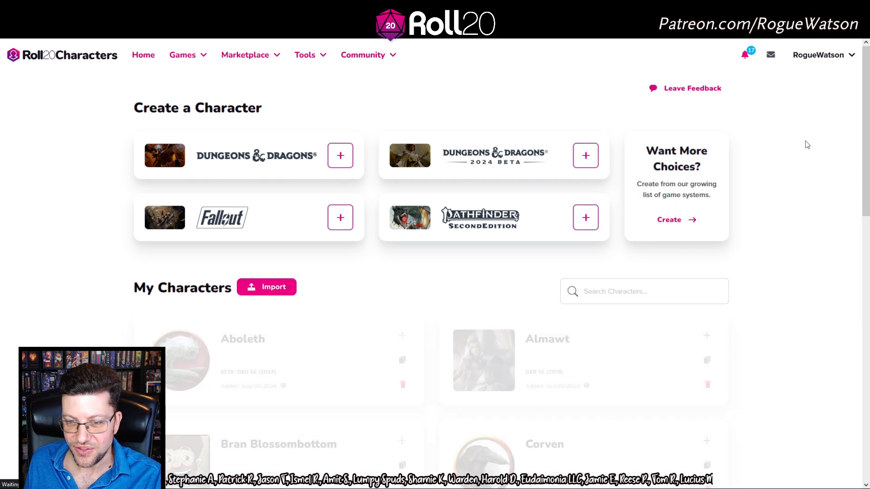
# Start a new Dungeons & Dragons 2024 Beta character
pyautogui.click(537, 166)
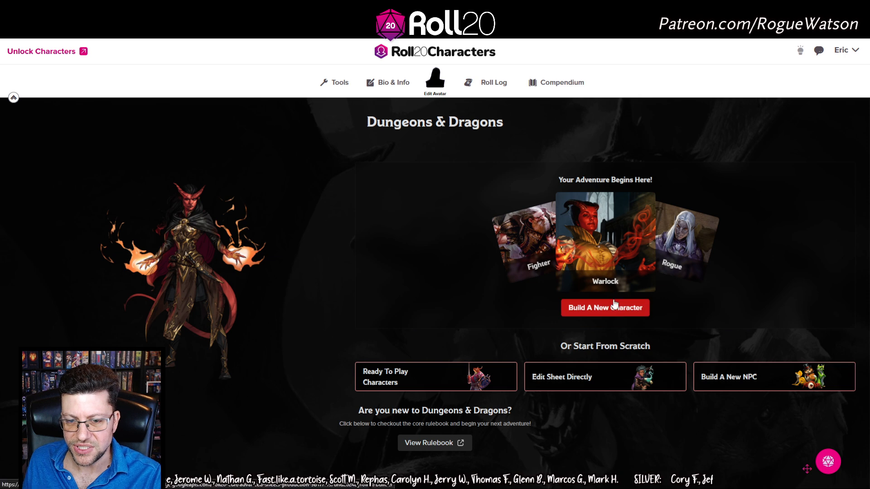
# Choose Build A New Character and browse the class card grid
pyautogui.click(604, 310)
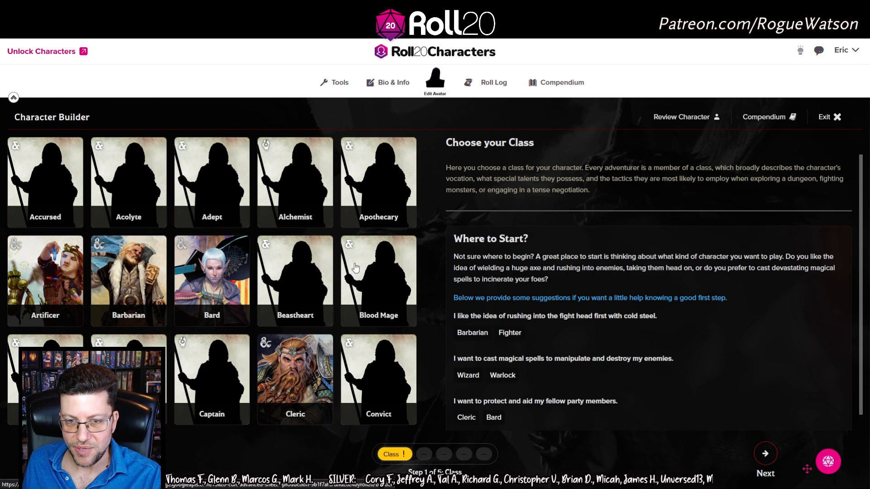
pyautogui.scroll(-1, 423, 172)
pyautogui.scroll(-4, 425, 180)
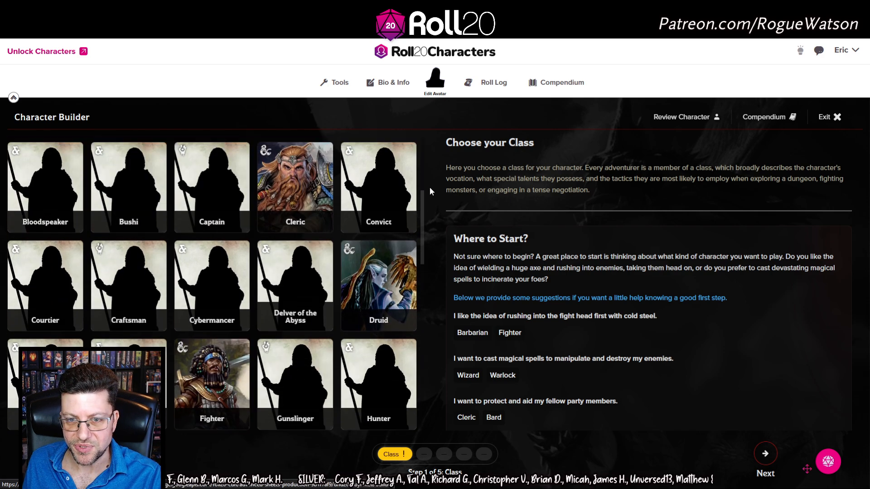
pyautogui.scroll(5, 429, 186)
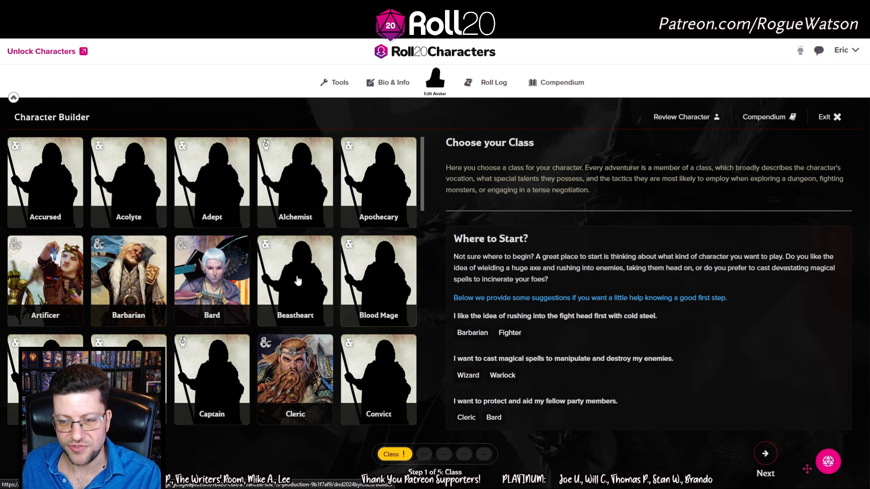
# Open the Barbarian class and review its level 1–4 class features
pyautogui.click(131, 269)
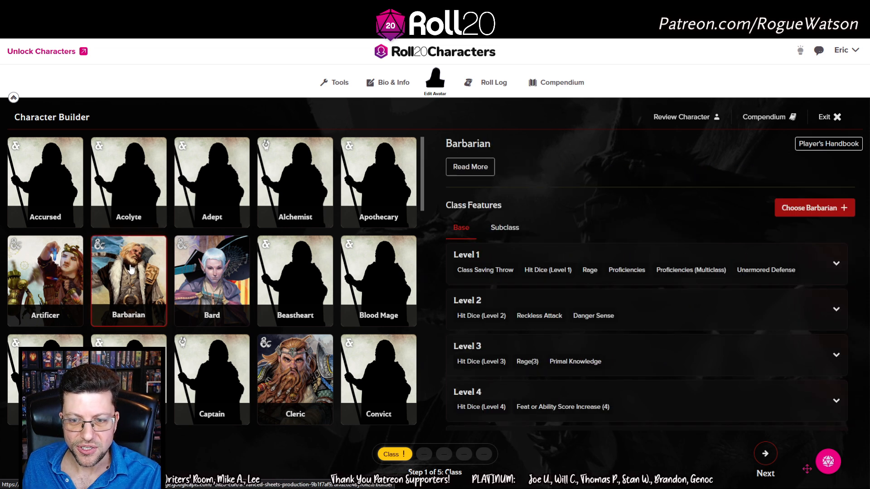
pyautogui.scroll(-1, 681, 281)
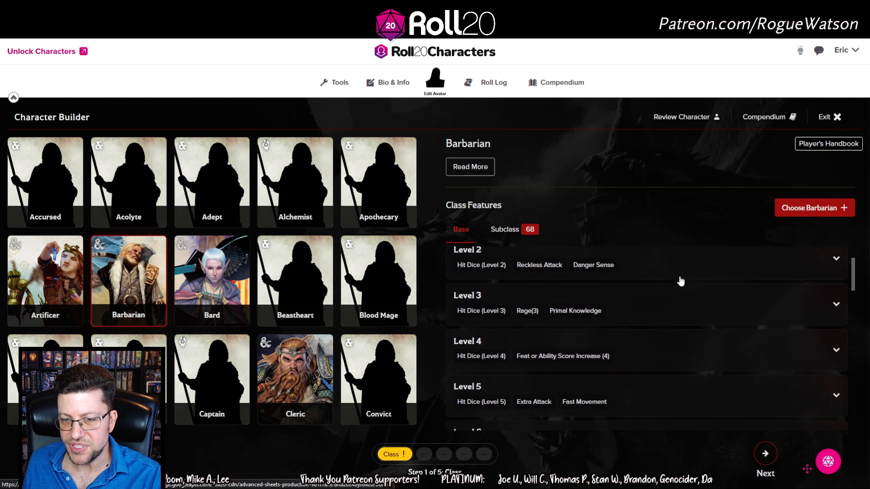
pyautogui.scroll(-14, 680, 281)
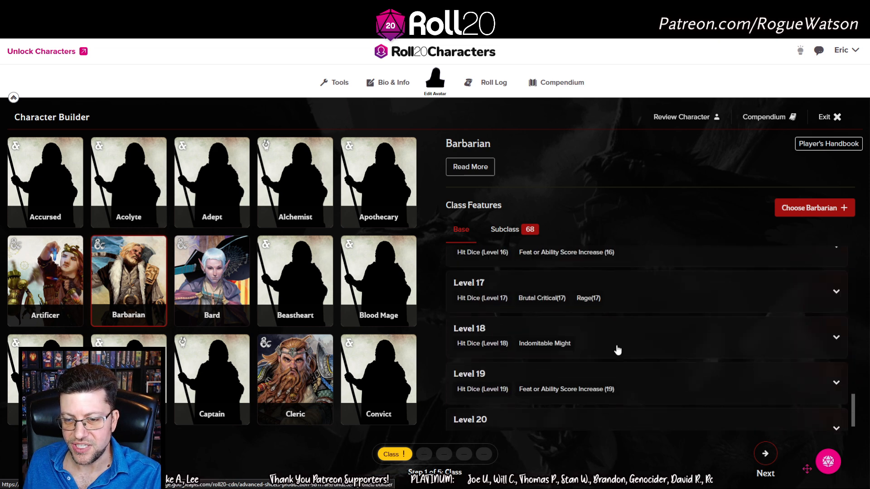
pyautogui.scroll(15, 621, 358)
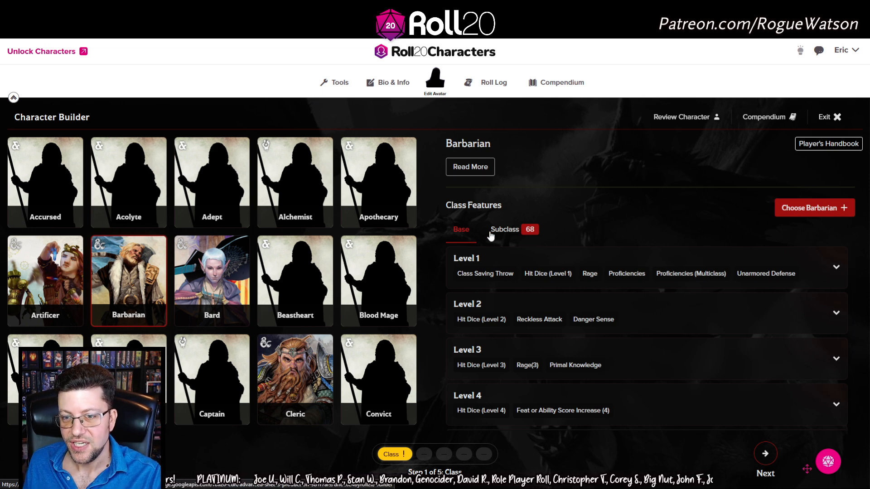
# Browse the 68 Barbarian subclasses, then return to the Base features
pyautogui.click(519, 232)
pyautogui.scroll(-1, 612, 342)
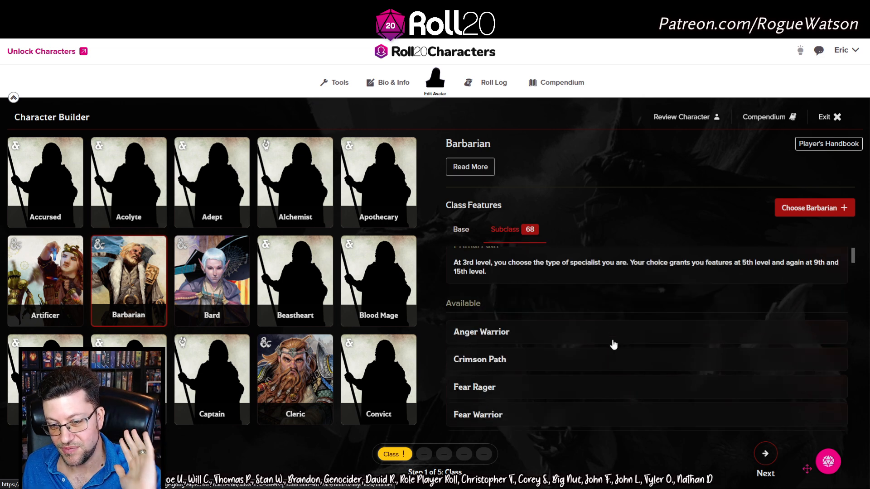
pyautogui.scroll(-8, 614, 345)
pyautogui.scroll(8, 615, 348)
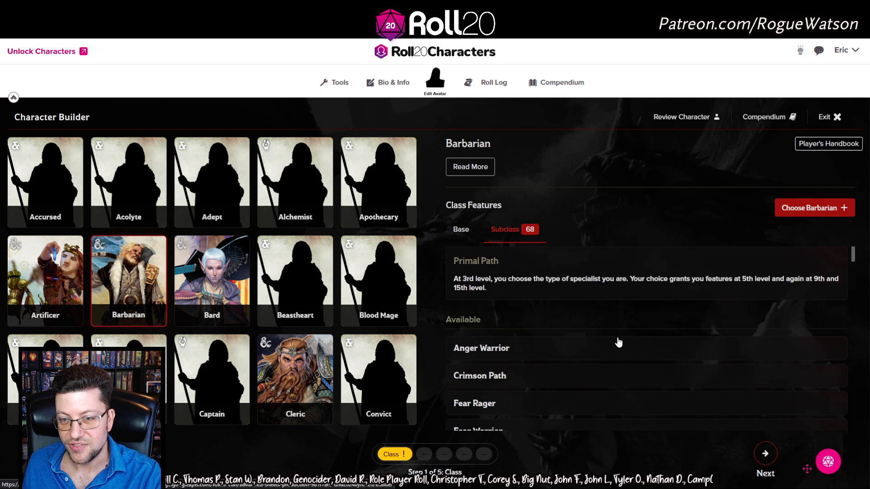
pyautogui.click(462, 232)
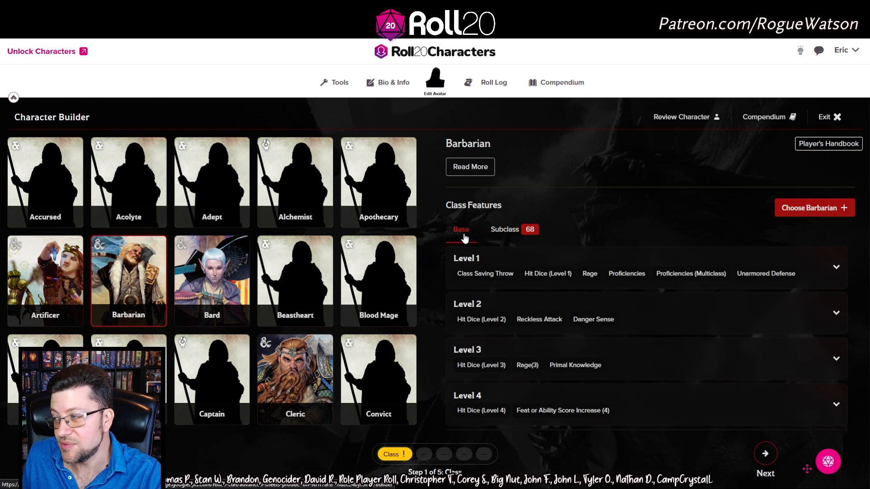
# Choose Barbarian as the level 1 class and continue to Species
pyautogui.click(799, 208)
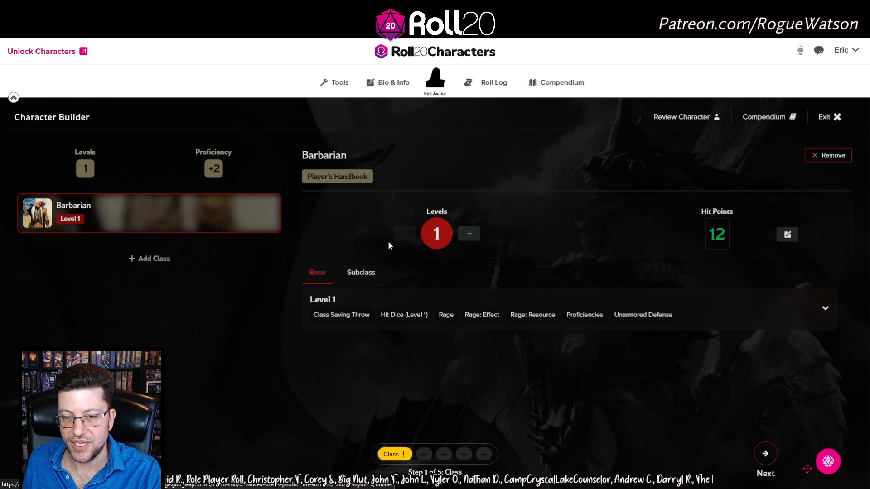
pyautogui.click(766, 454)
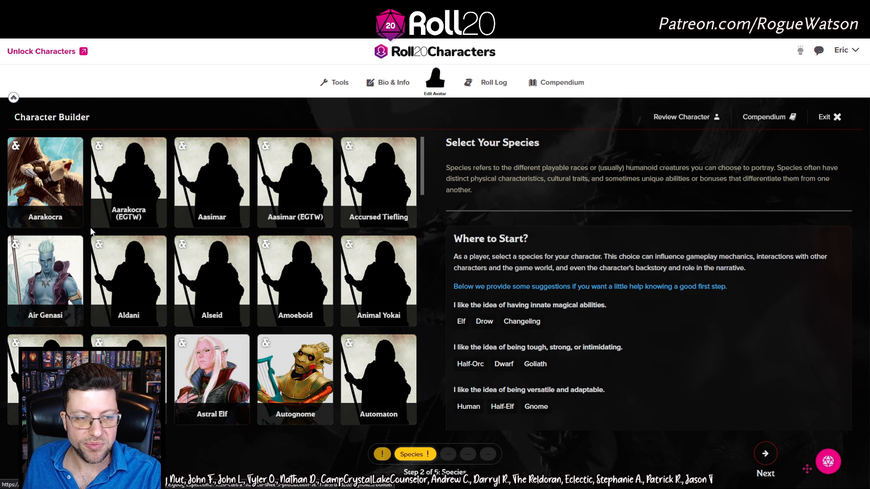
# Preview Air Genasi, reading its Unending Breath trait
pyautogui.click(58, 270)
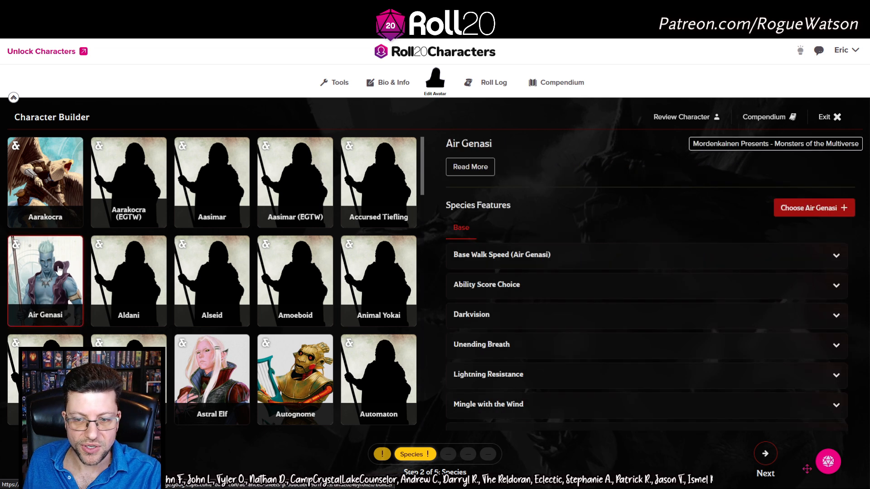
pyautogui.scroll(-2, 299, 281)
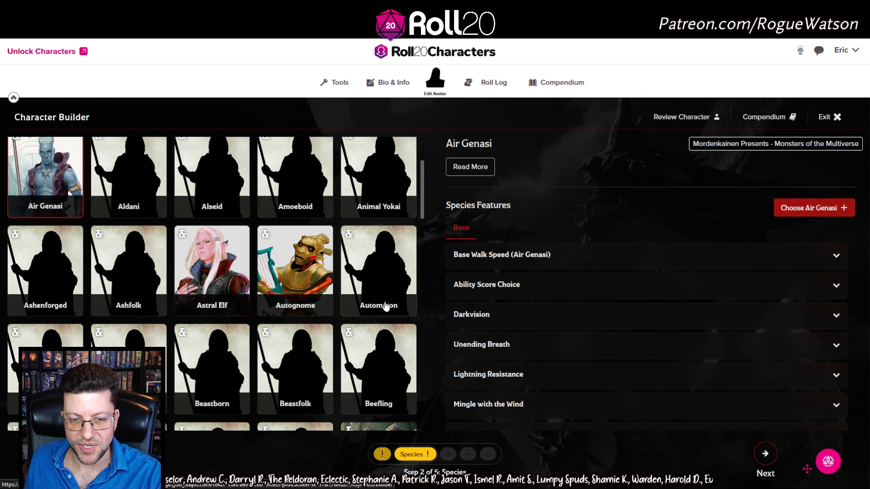
pyautogui.scroll(-2, 386, 308)
pyautogui.click(519, 349)
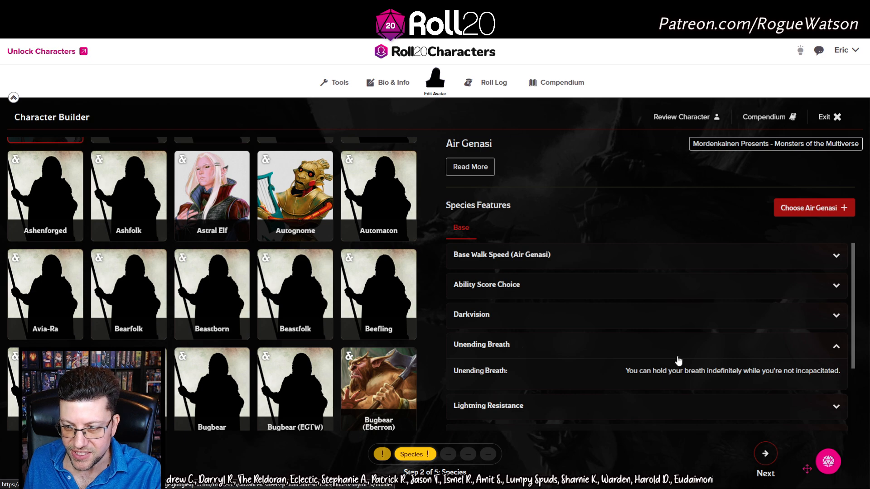
pyautogui.scroll(-8, 240, 242)
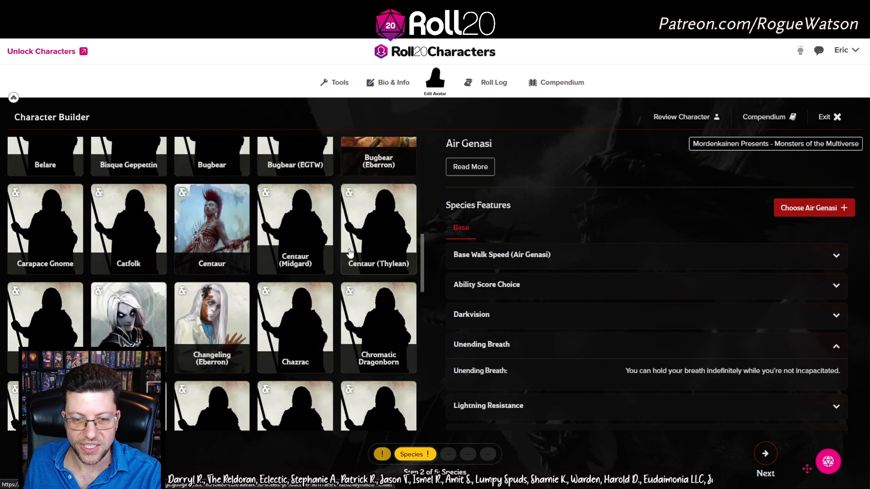
pyautogui.scroll(-9, 240, 242)
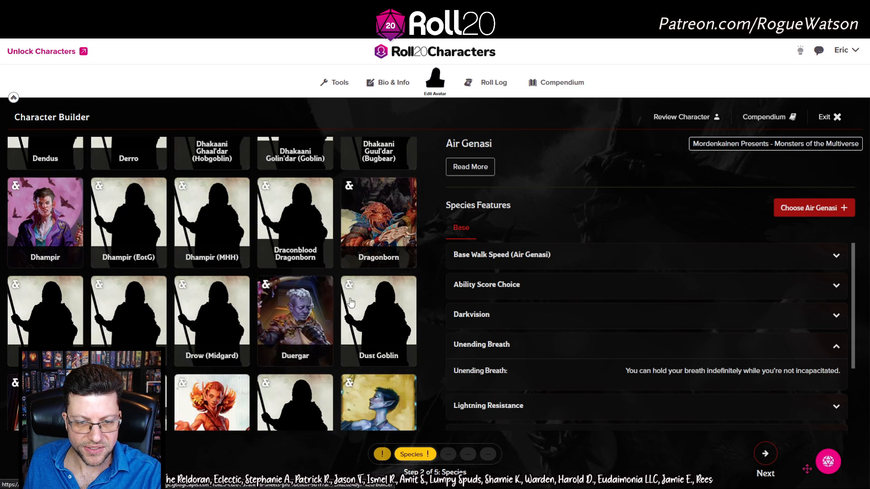
# Preview the Dragonborn and Earth Genasi species details
pyautogui.click(382, 232)
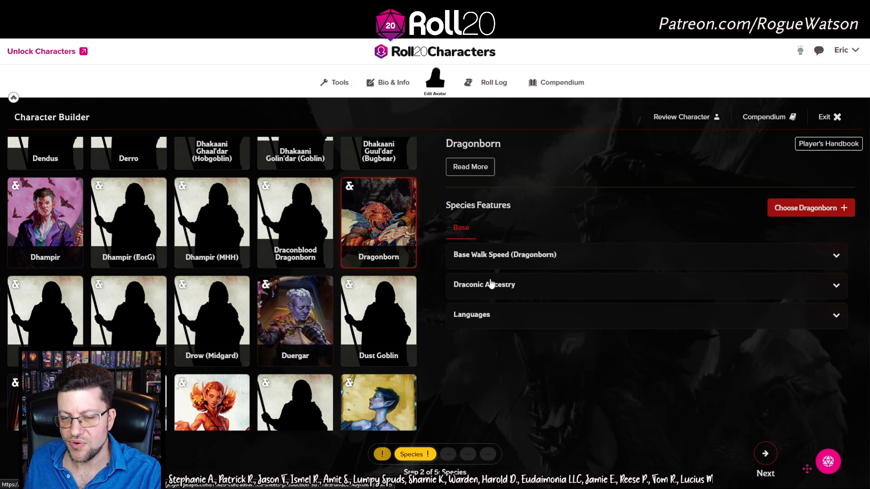
pyautogui.scroll(-3, 317, 270)
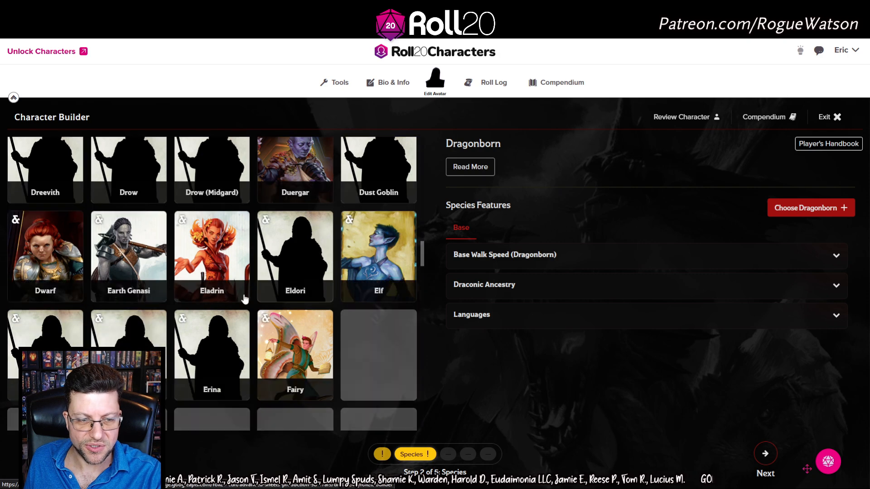
pyautogui.click(137, 242)
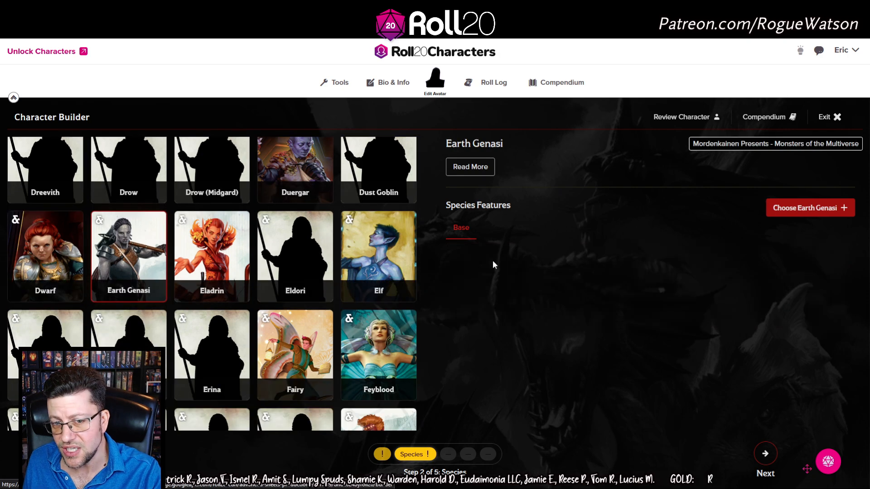
pyautogui.scroll(-6, 314, 283)
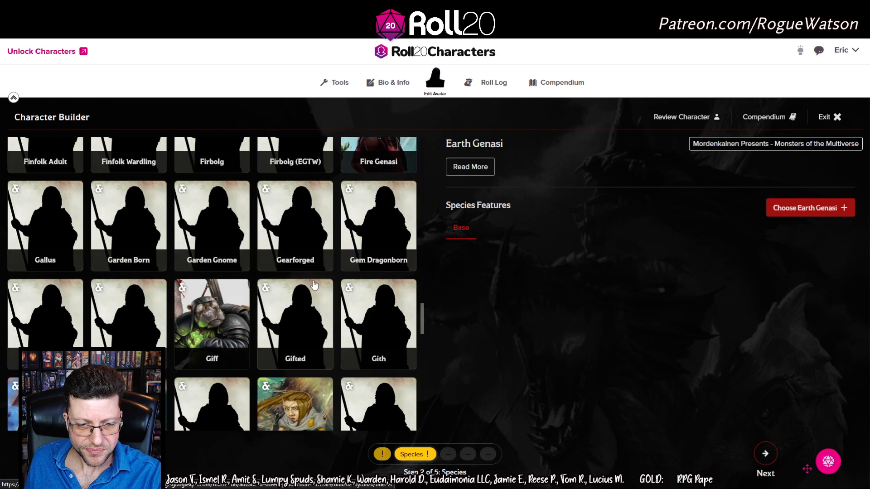
pyautogui.scroll(-3, 315, 285)
pyautogui.scroll(2, 317, 284)
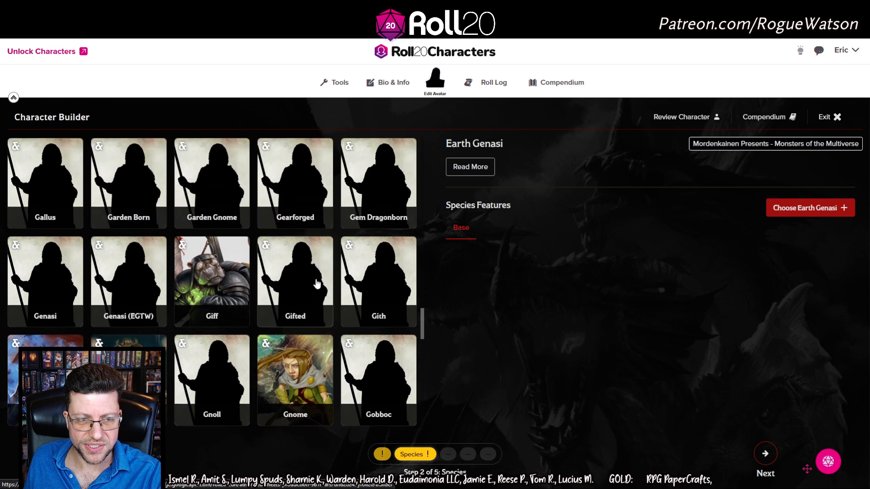
pyautogui.scroll(5, 316, 283)
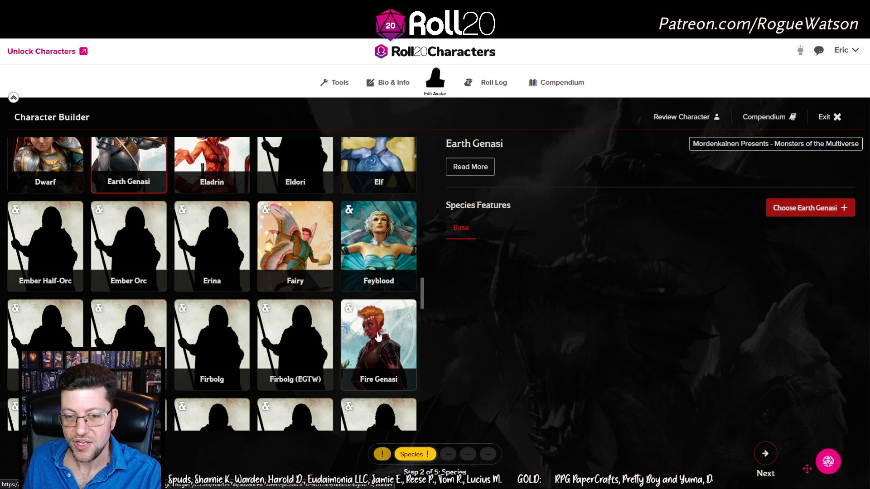
# Preview Fire Genasi's features: Darkvision, Fire Resistance and Reach to the Blaze
pyautogui.click(380, 340)
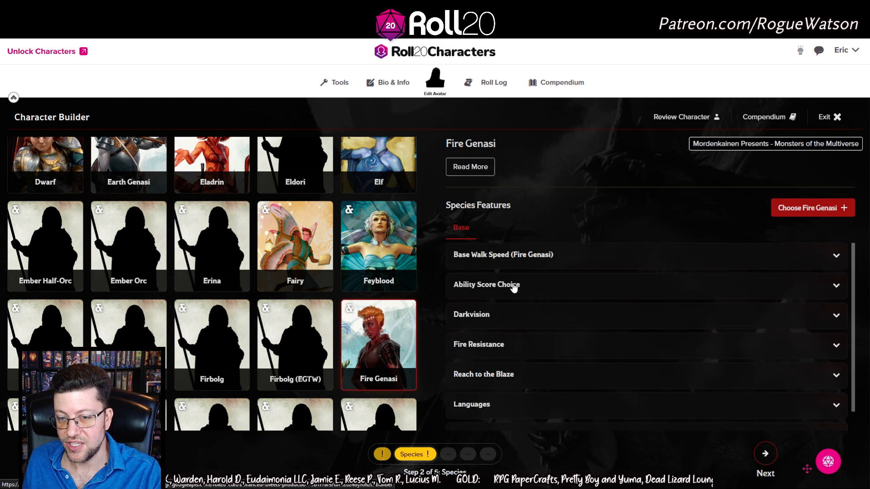
pyautogui.scroll(-1, 494, 387)
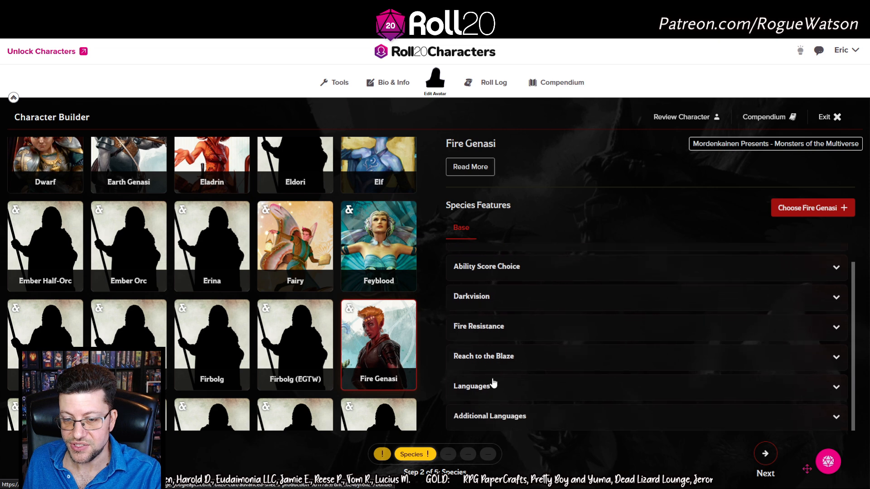
pyautogui.scroll(1, 501, 268)
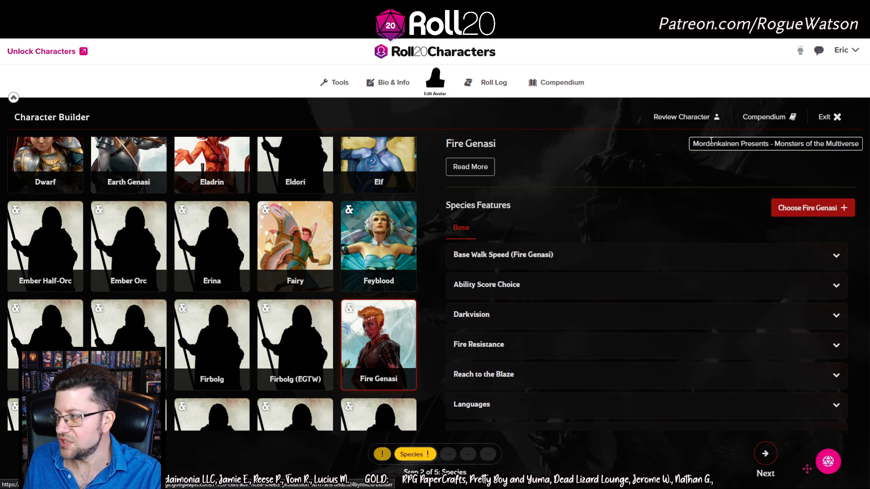
# Pick Fire Genasi as species and City Watch as background, reaching Ability Scores
pyautogui.click(800, 213)
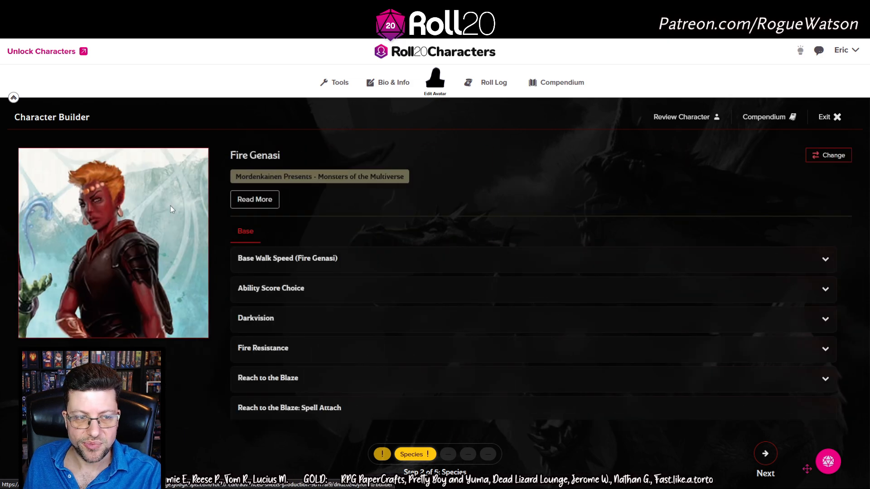
pyautogui.click(762, 459)
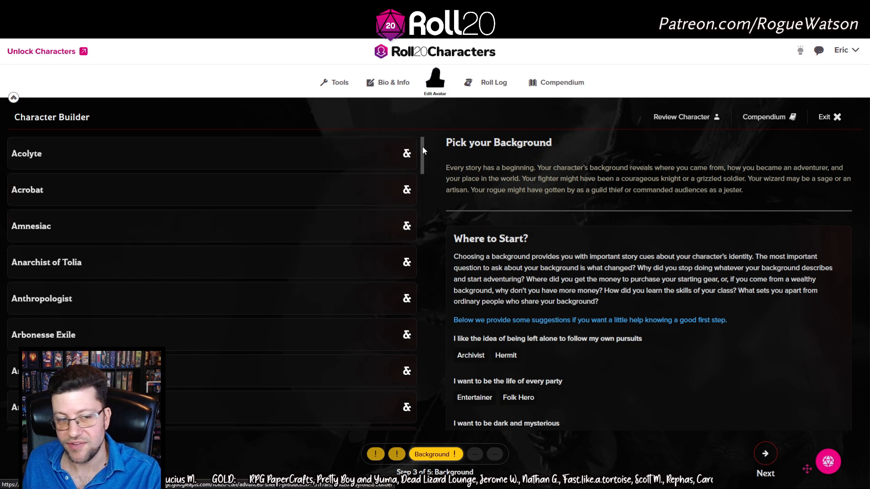
pyautogui.moveTo(422, 146); pyautogui.dragTo(434, 213)
pyautogui.scroll(-5, 232, 301)
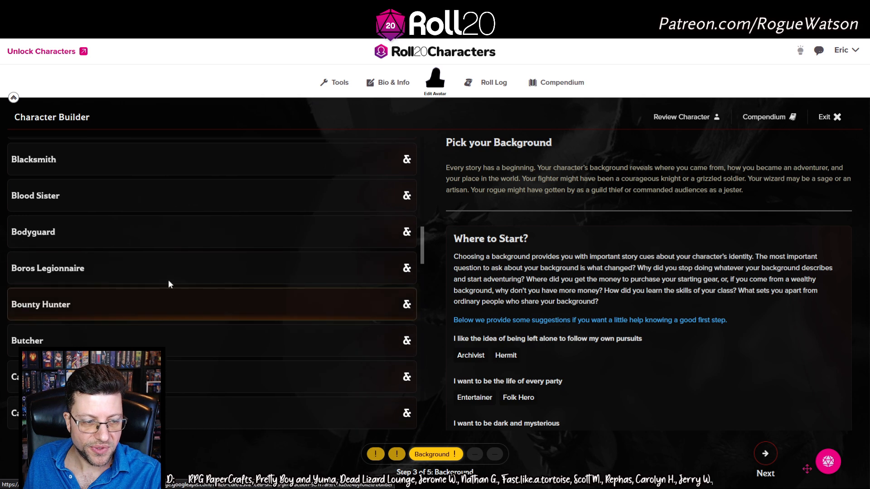
pyautogui.scroll(-6, 169, 284)
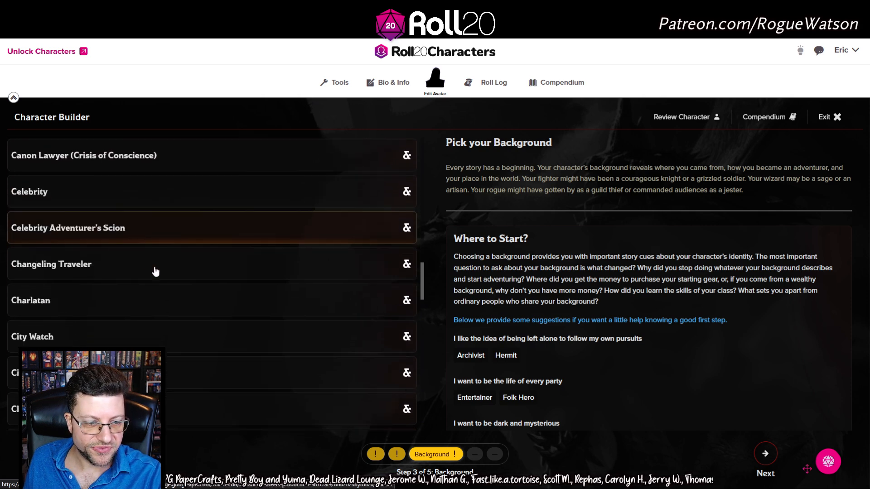
pyautogui.scroll(-3, 146, 332)
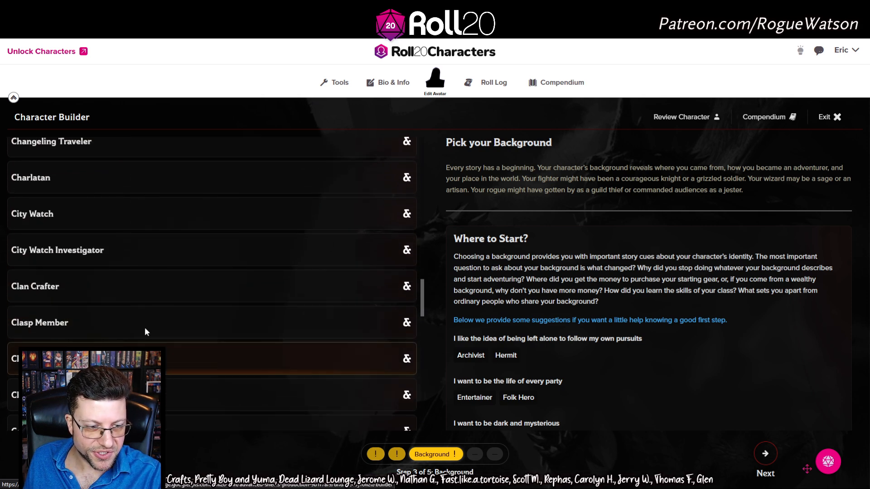
pyautogui.click(141, 222)
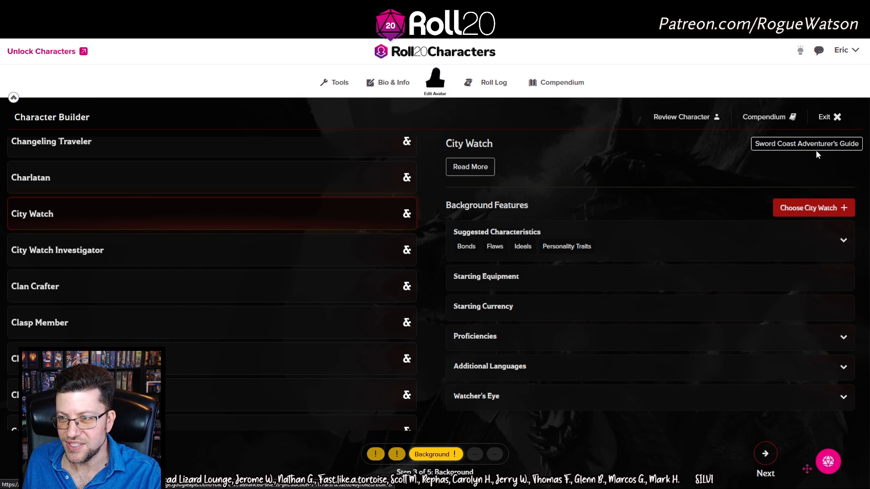
pyautogui.click(764, 455)
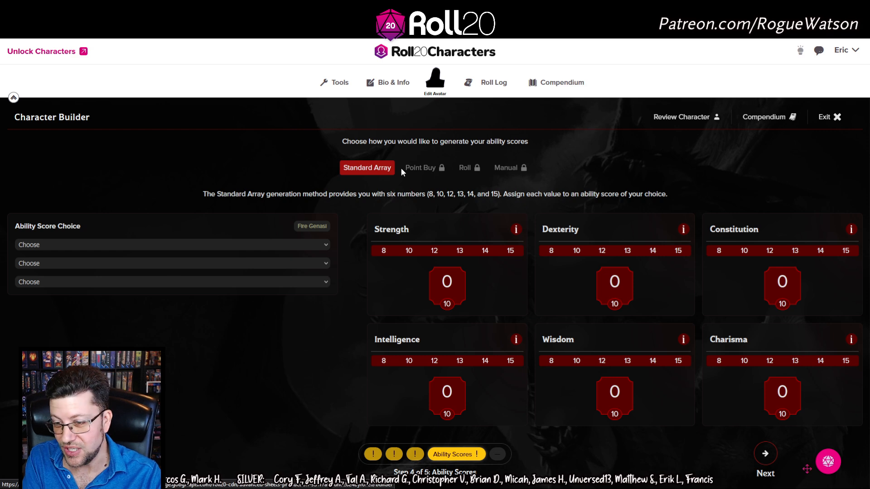
# Assign the standard array: Str 15, Con 14, Dex 13, Cha 12, Wis 10, Int 8
pyautogui.click(513, 252)
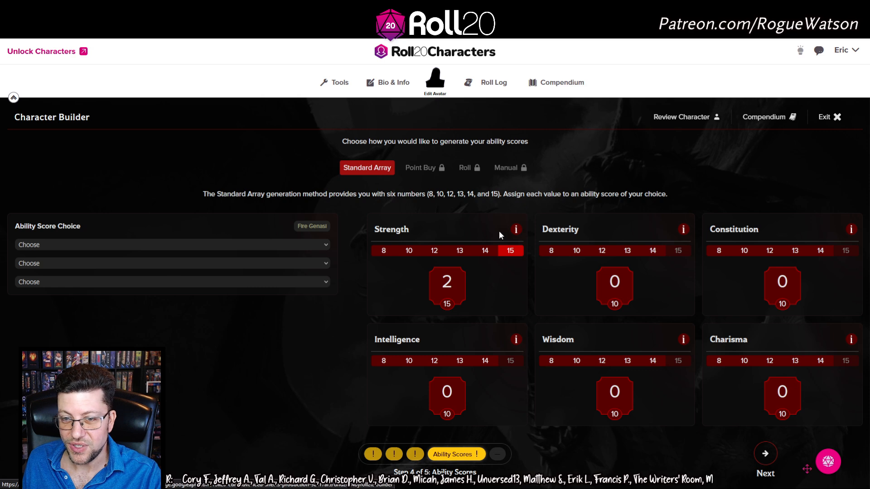
pyautogui.click(829, 253)
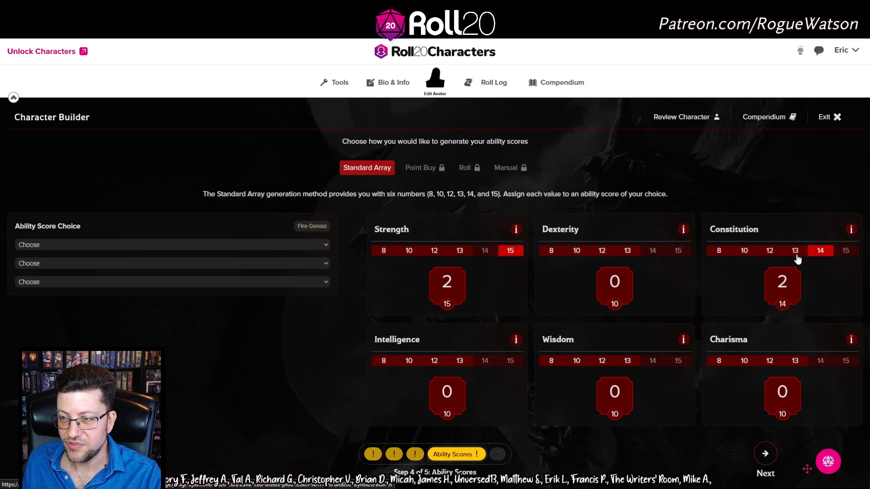
pyautogui.click(627, 252)
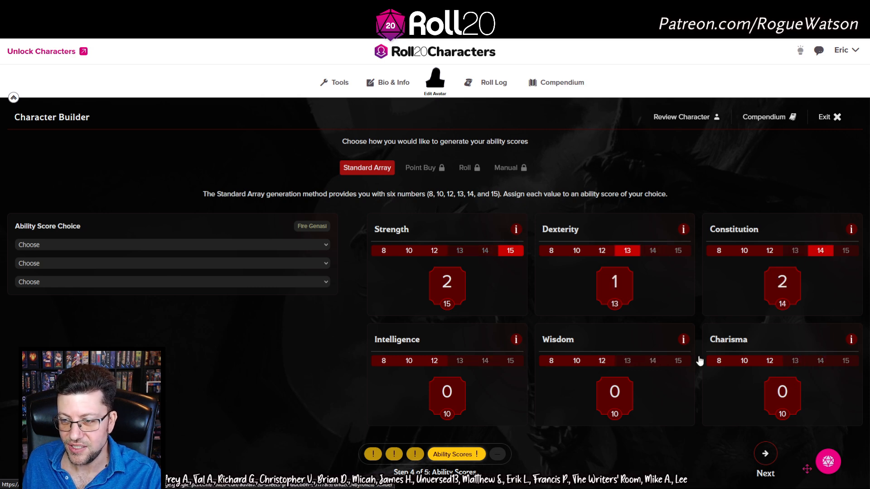
pyautogui.click(772, 363)
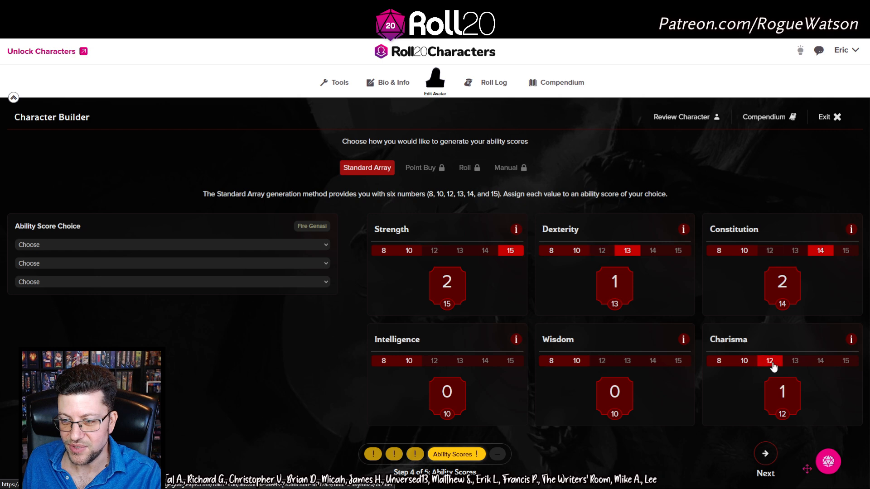
pyautogui.click(575, 362)
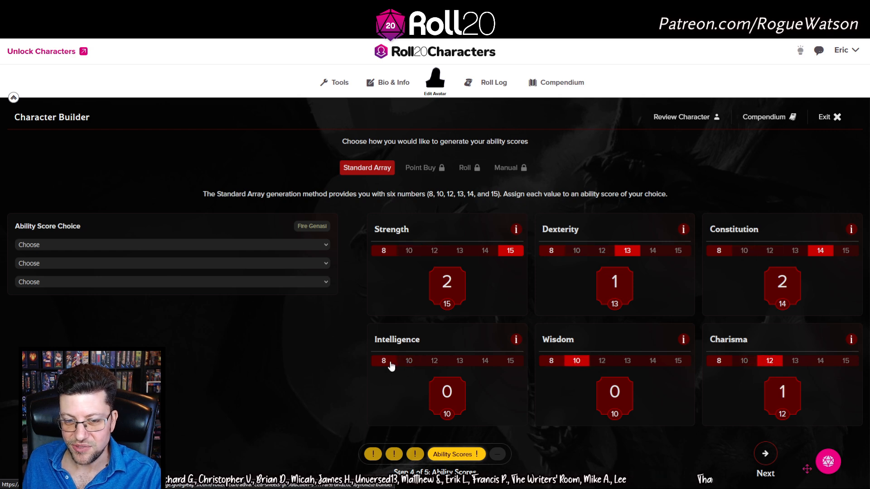
pyautogui.click(384, 361)
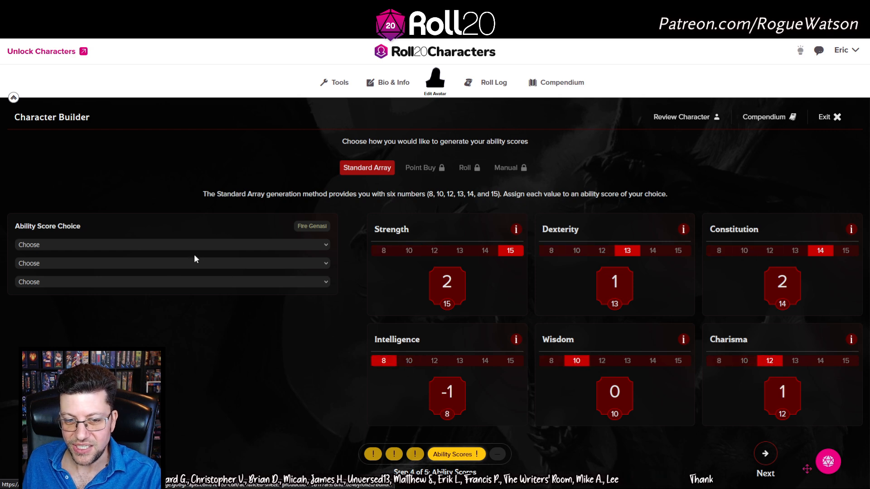
# Give the ability bonuses to Strength, Dexterity and Constitution, then continue to Skills
pyautogui.click(90, 268)
pyautogui.click(84, 263)
pyautogui.click(94, 281)
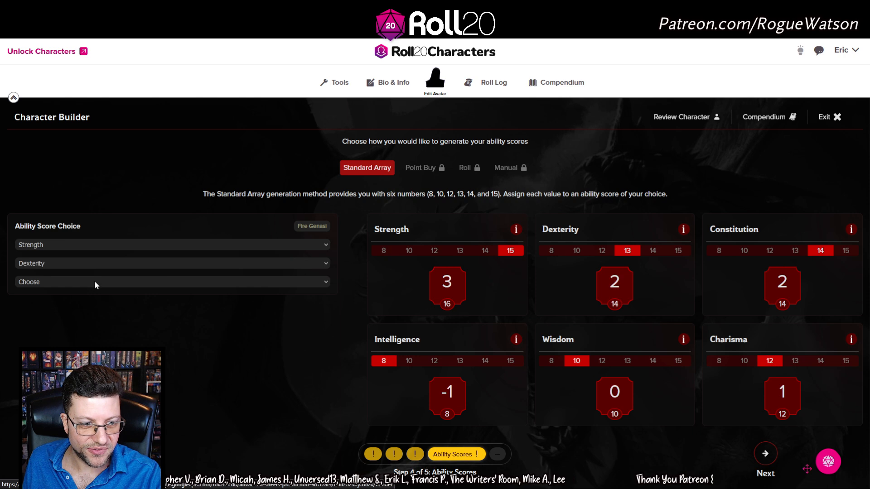
pyautogui.click(82, 329)
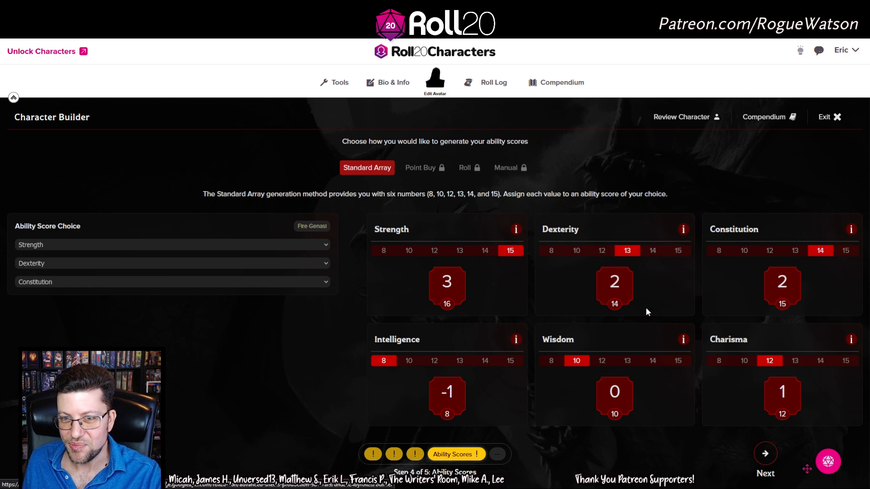
pyautogui.click(771, 460)
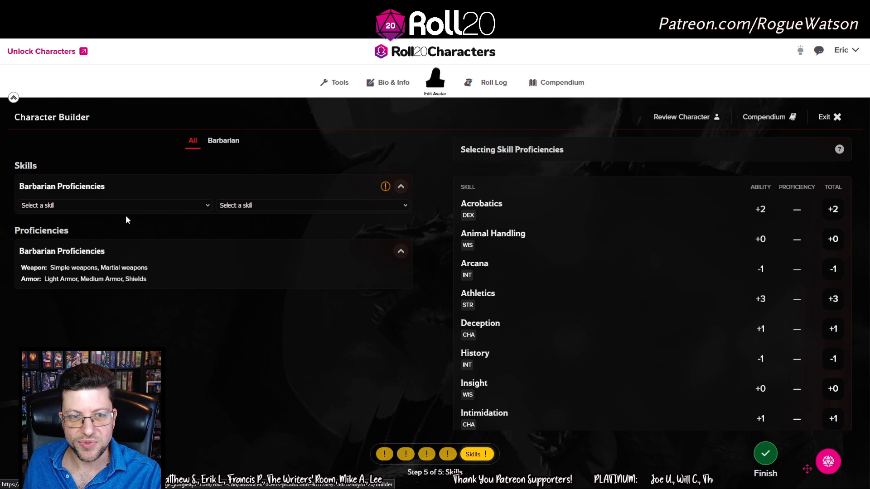
# Take Intimidation and Athletics proficiencies and finish the level 1 Fire Genasi Barbarian
pyautogui.click(143, 204)
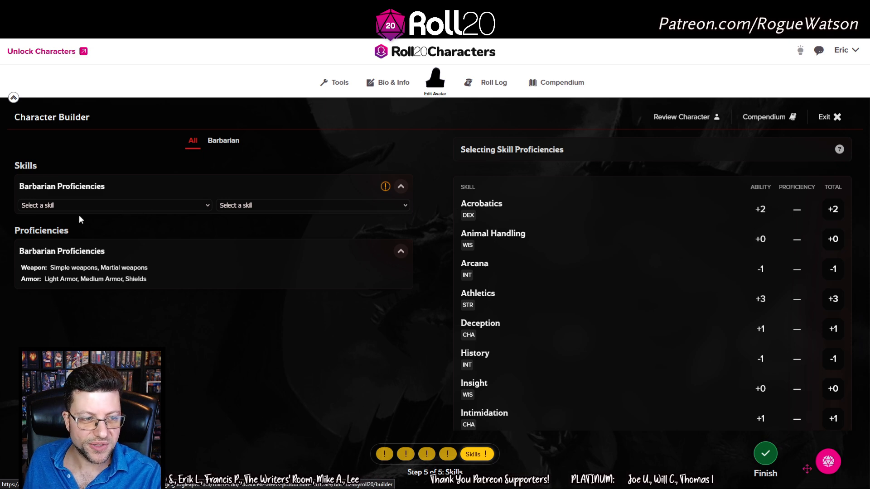
pyautogui.click(69, 255)
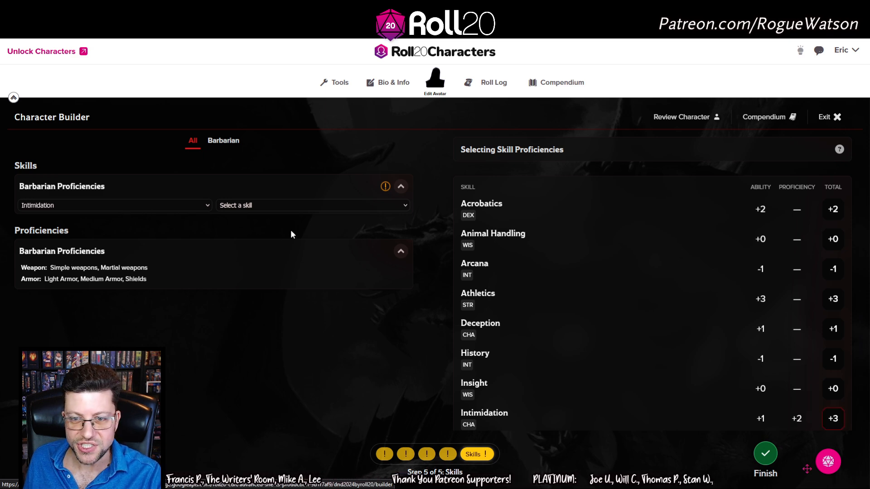
pyautogui.click(319, 207)
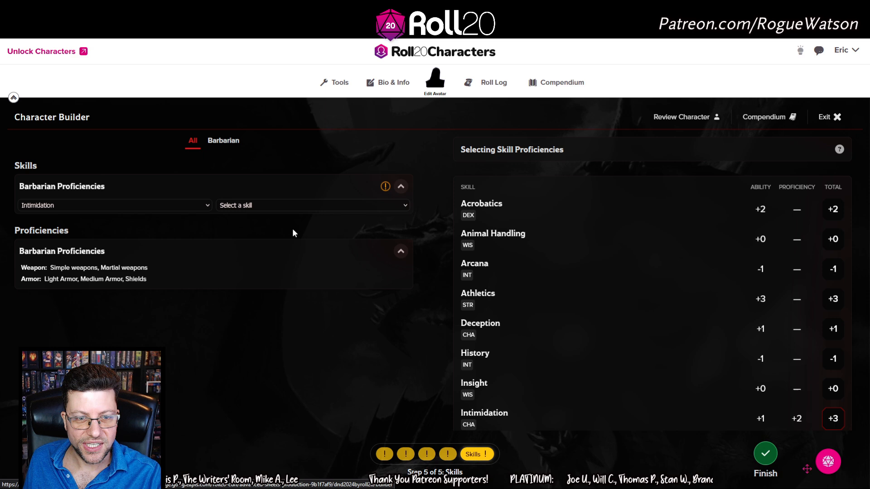
pyautogui.click(262, 240)
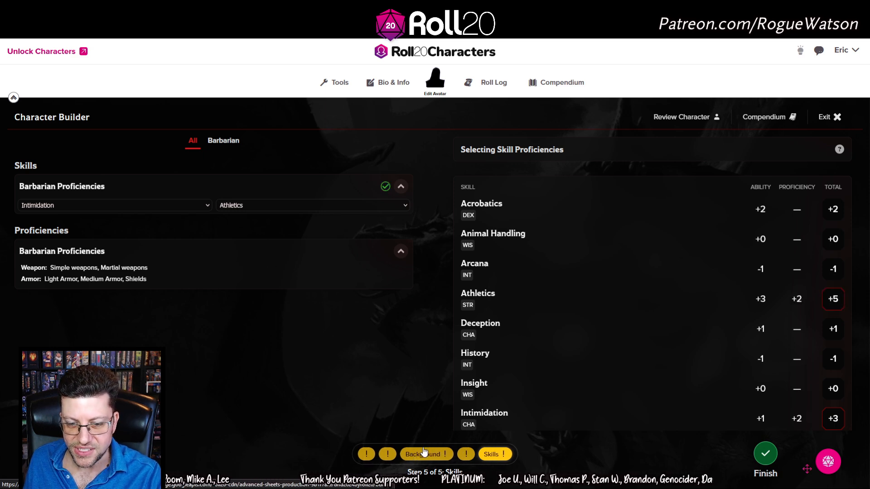
pyautogui.scroll(-3, 622, 303)
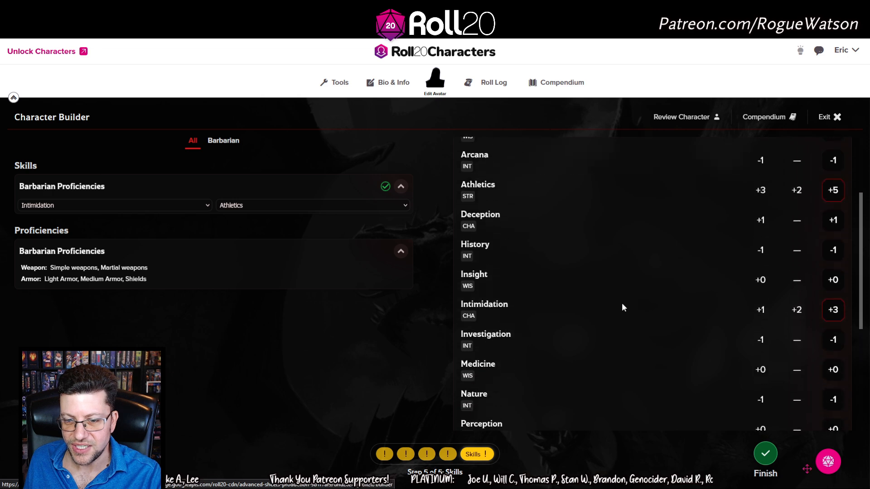
pyautogui.scroll(-2, 796, 294)
pyautogui.scroll(5, 800, 200)
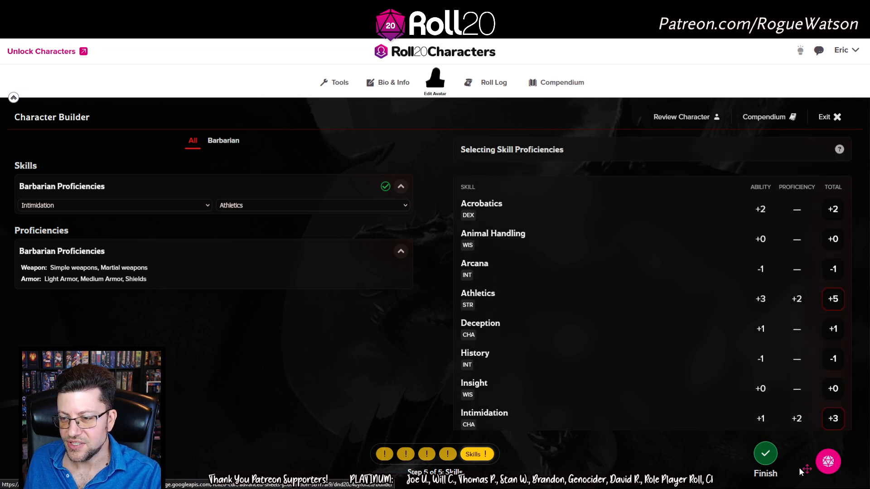
pyautogui.click(773, 455)
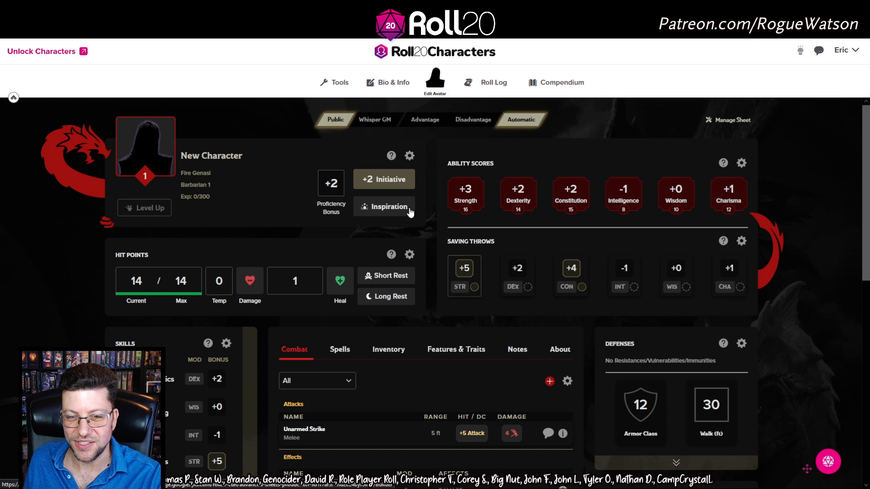
# Toggle Inspiration, then use an amount of 1 to deal three damage and heal back to 14/14
pyautogui.click(380, 211)
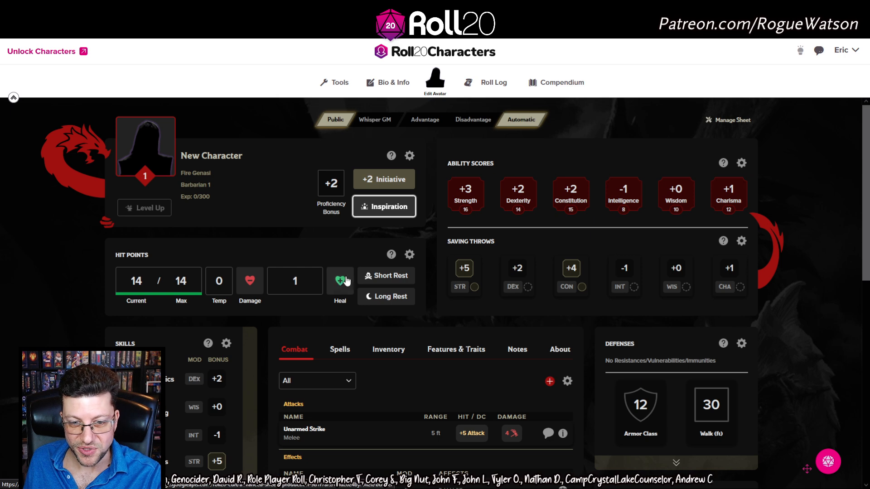
pyautogui.scroll(-1, 315, 319)
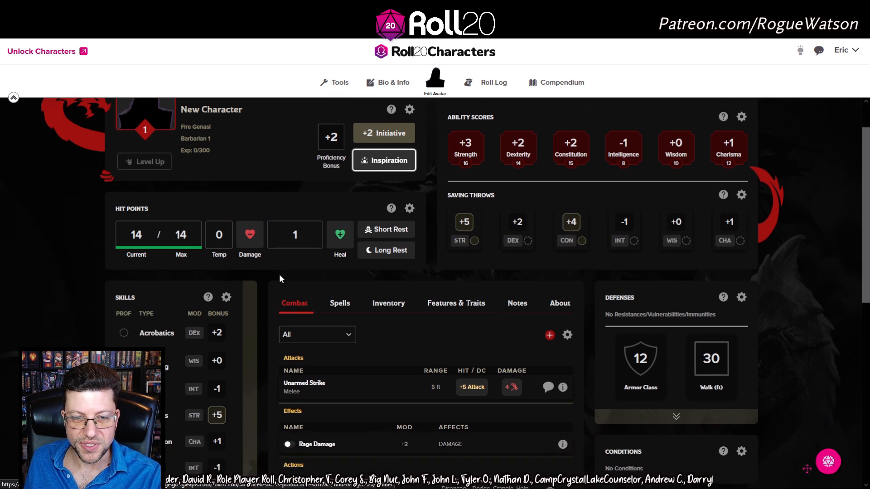
pyautogui.click(296, 234)
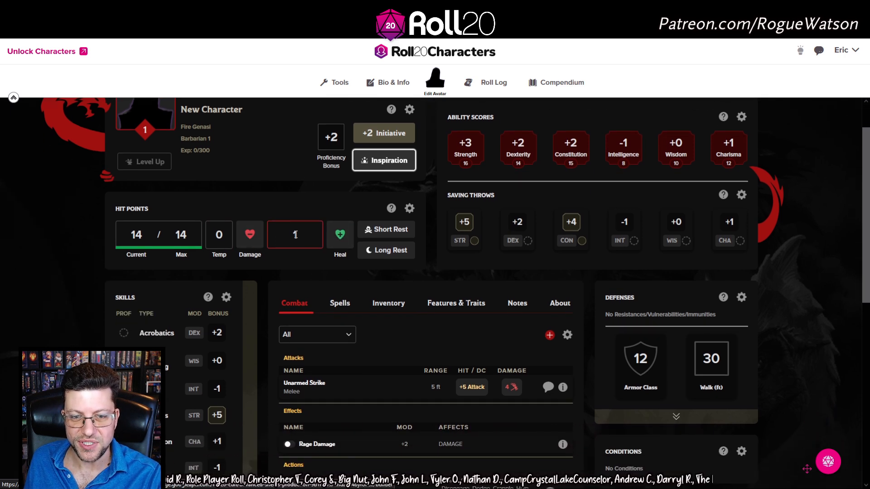
pyautogui.write('1')
pyautogui.click(250, 234)
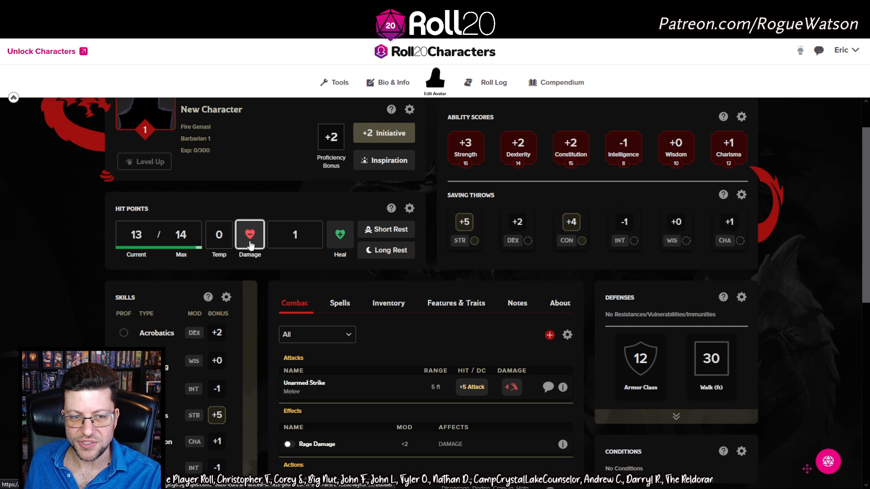
pyautogui.click(250, 234)
pyautogui.click(250, 235)
pyautogui.click(250, 234)
pyautogui.click(344, 237)
pyautogui.click(343, 239)
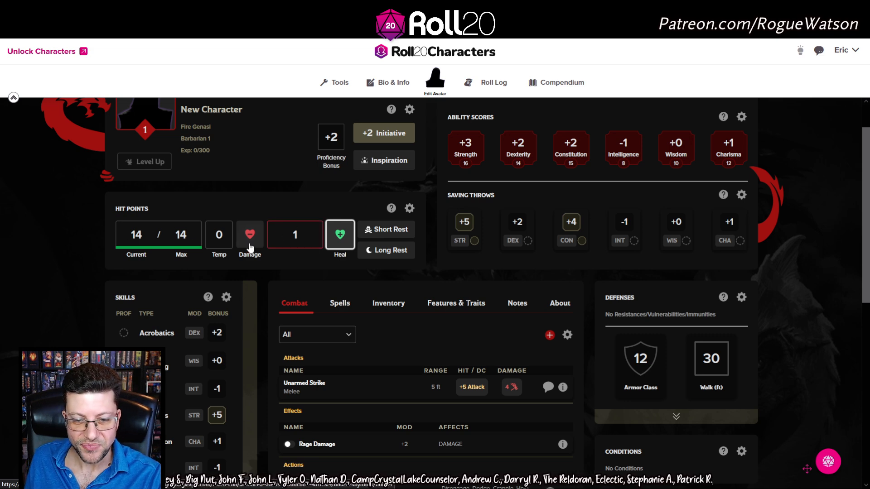
# Roll an Athletics check from Skills, totalling 24 (1d20+5)
pyautogui.scroll(-3, 272, 254)
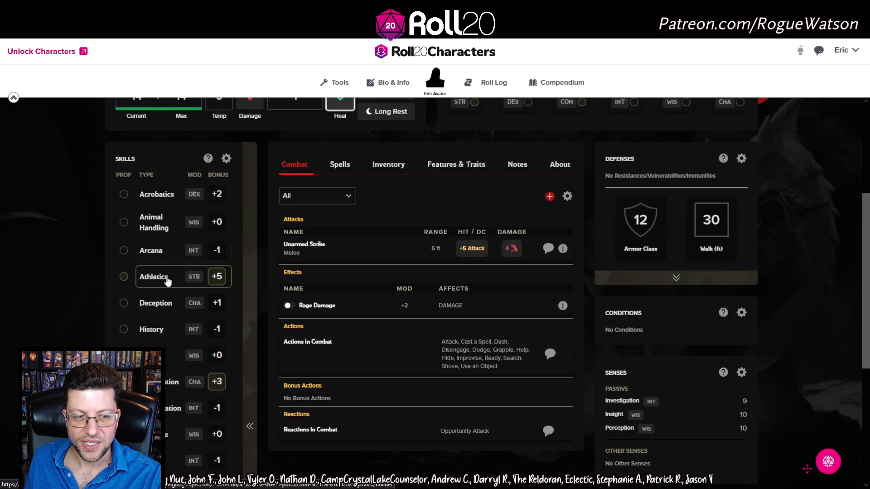
pyautogui.click(167, 278)
pyautogui.scroll(4, 614, 282)
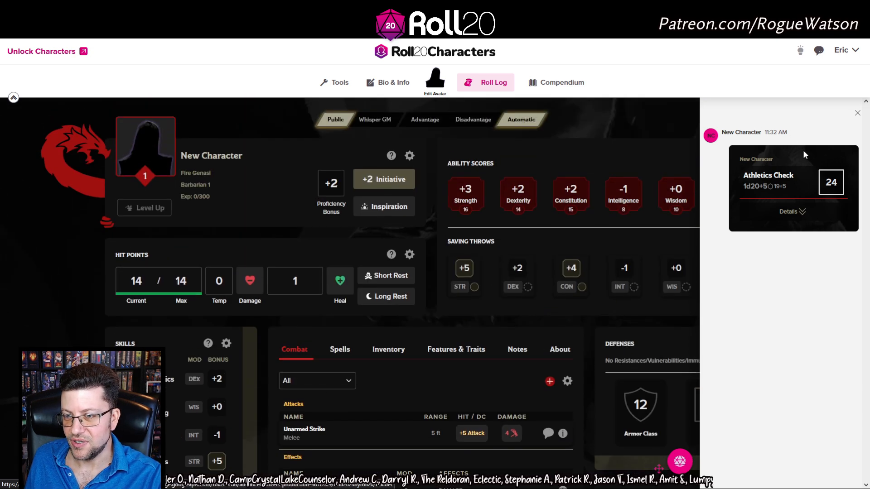
# Expand and collapse the Athletics roll's bonus breakdown, then close the roll log
pyautogui.click(799, 213)
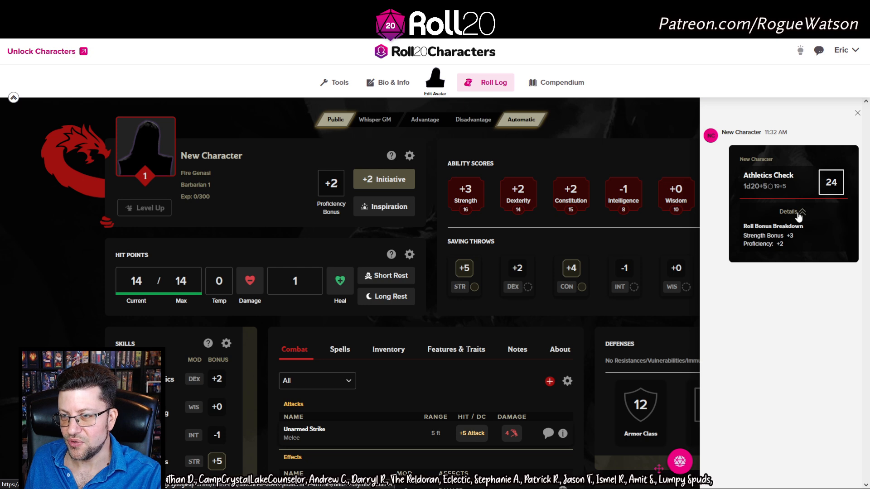
pyautogui.click(799, 213)
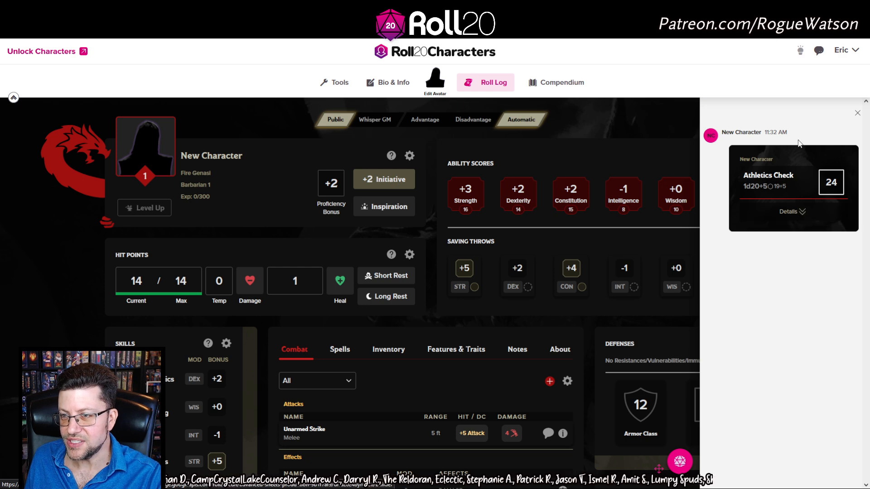
pyautogui.click(858, 113)
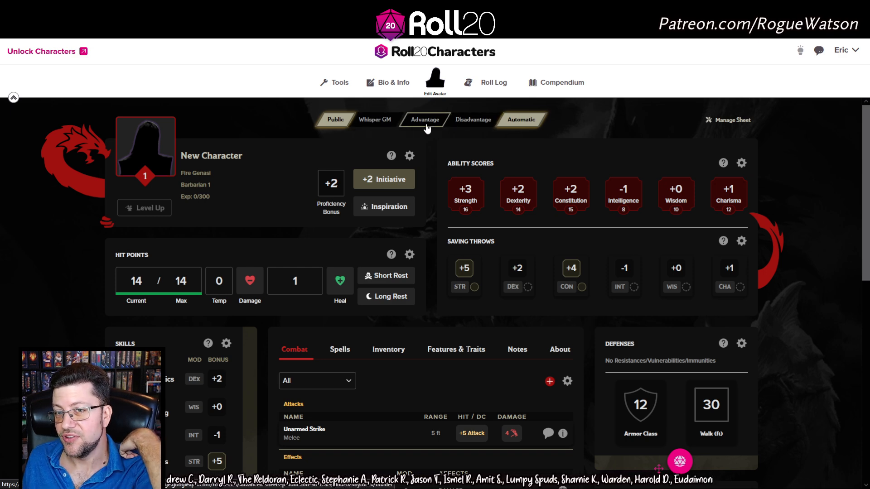
# Switch rolls to Automatic mode and scroll through the Barbarian sheet
pyautogui.click(522, 121)
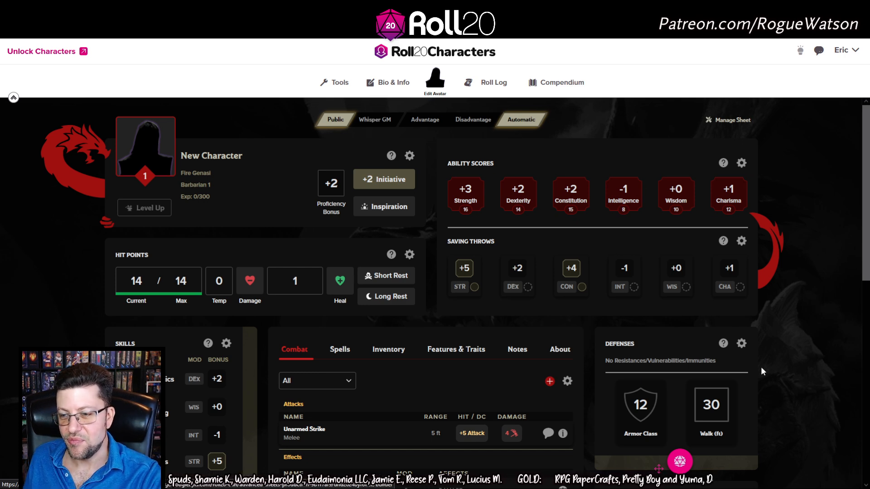
pyautogui.scroll(-6, 761, 371)
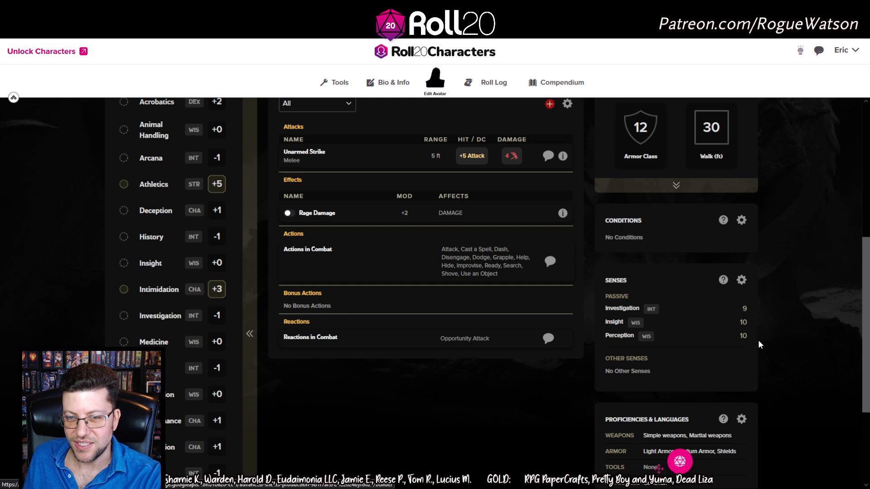
pyautogui.scroll(5, 758, 339)
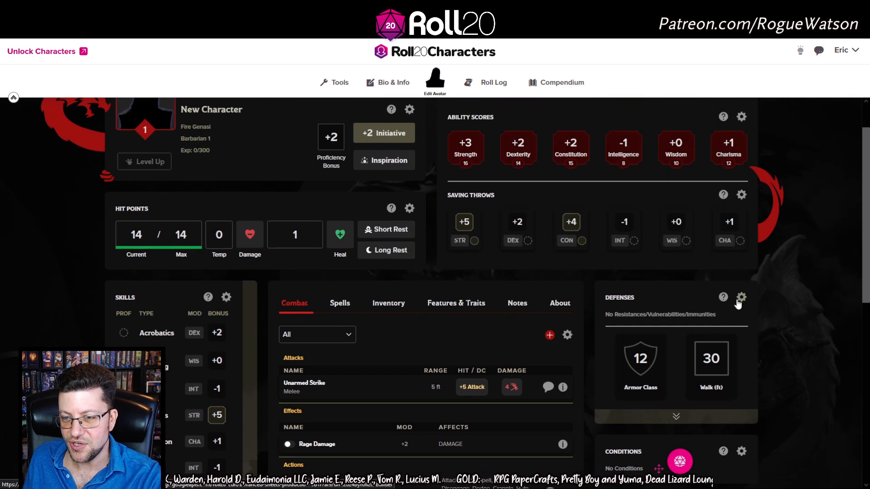
pyautogui.scroll(-6, 762, 299)
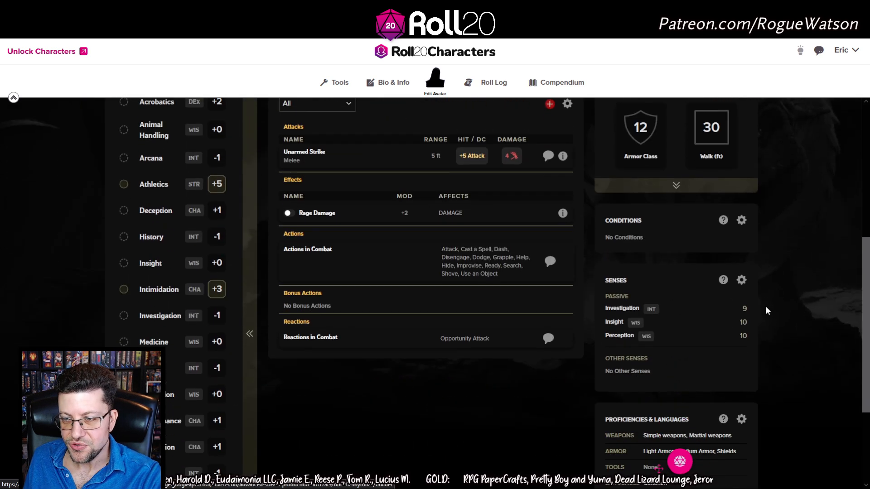
pyautogui.scroll(3, 765, 306)
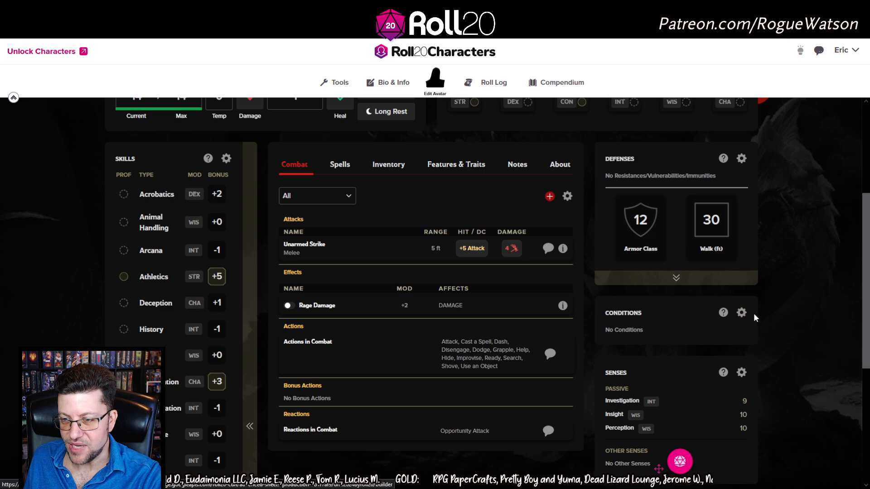
# Turn on the Frightened condition, review its modifiers, and save it to the sheet
pyautogui.click(741, 313)
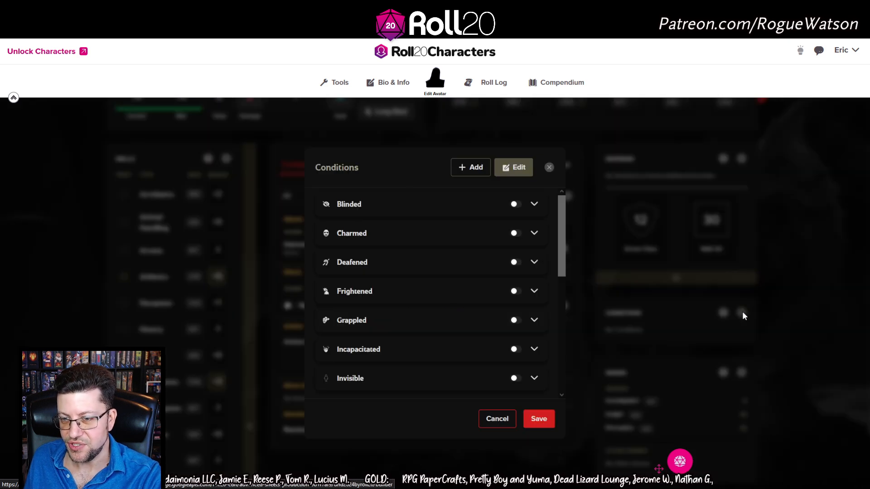
pyautogui.scroll(-6, 444, 228)
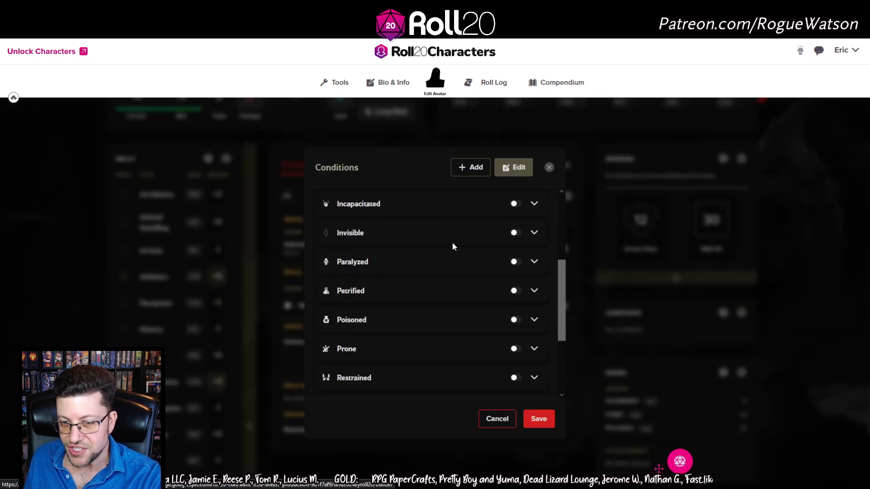
pyautogui.scroll(6, 447, 345)
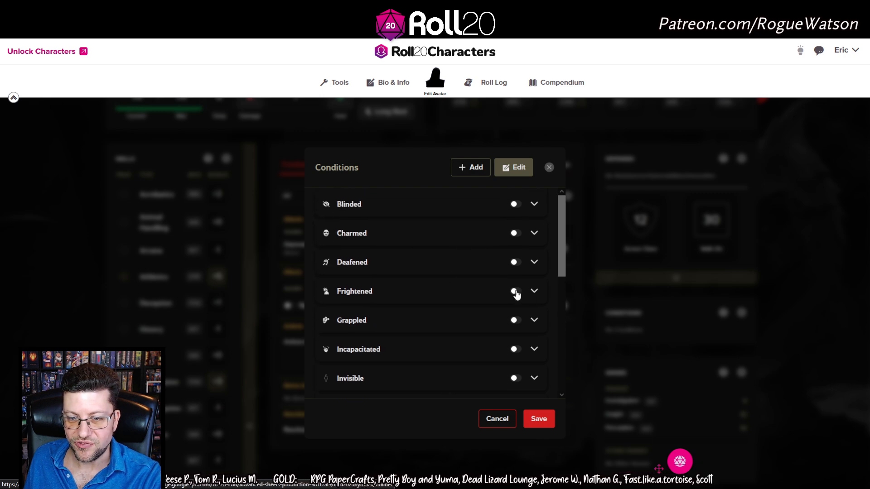
pyautogui.click(515, 291)
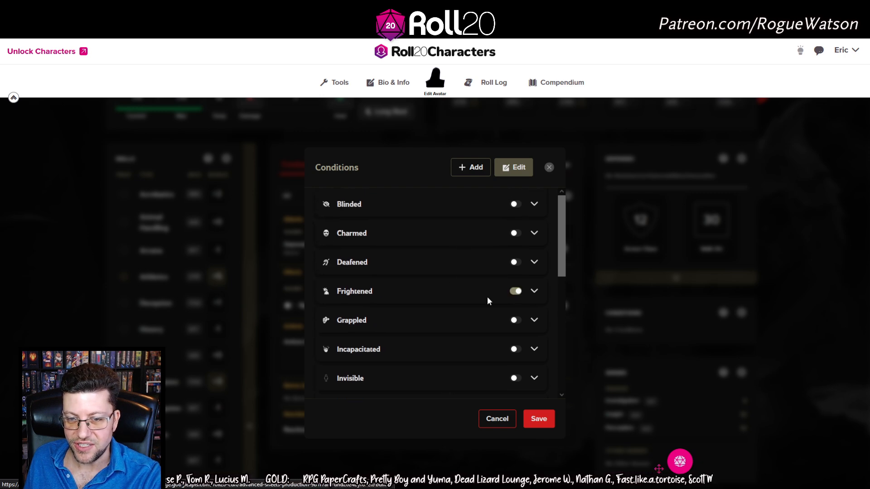
pyautogui.click(534, 291)
pyautogui.scroll(-2, 356, 345)
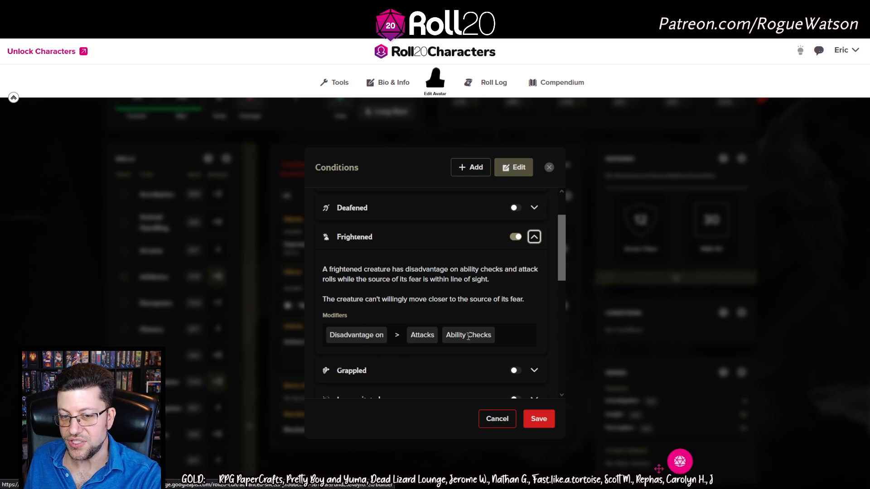
pyautogui.click(539, 418)
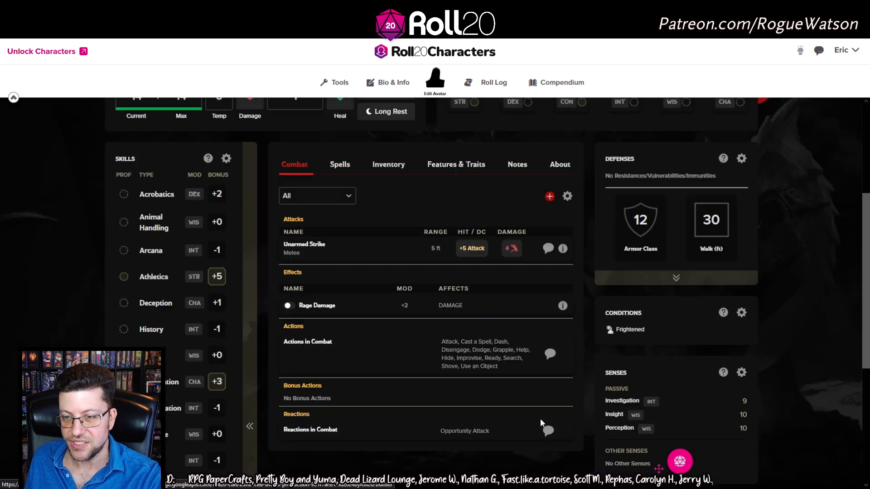
pyautogui.scroll(4, 761, 324)
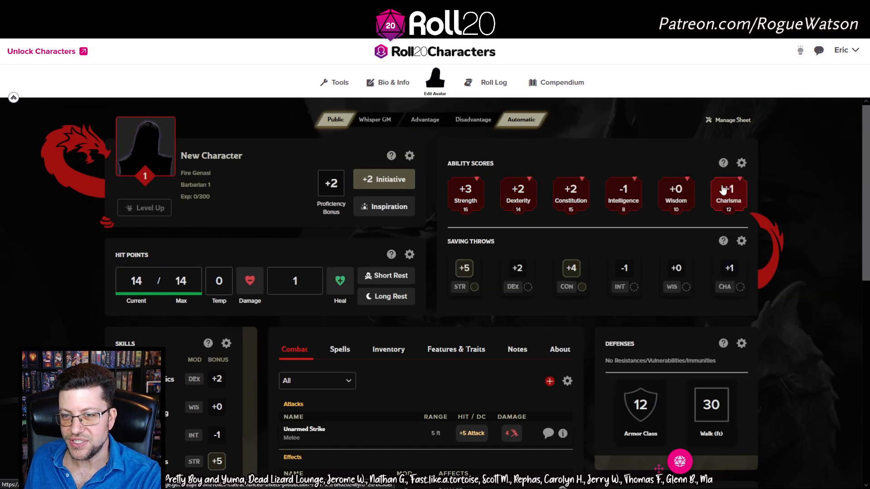
# Roll a Strength check with disadvantage (19 and 14) and expand its bonus breakdown
pyautogui.click(461, 201)
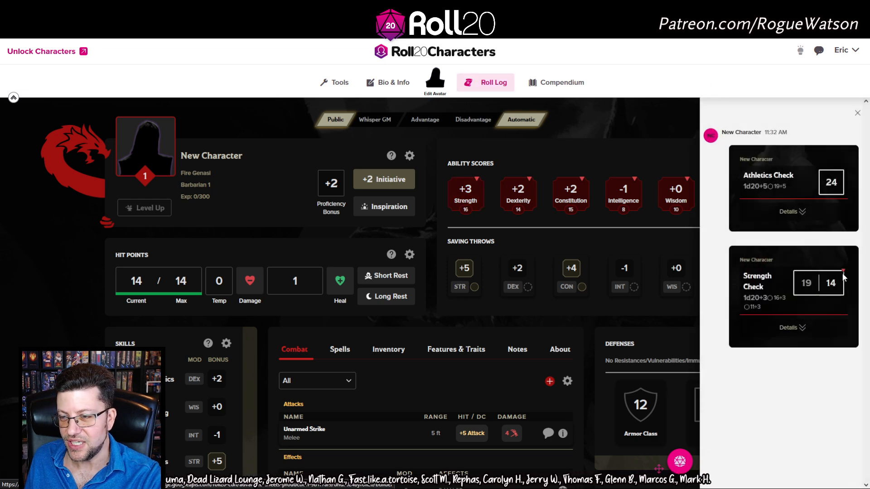
pyautogui.click(514, 124)
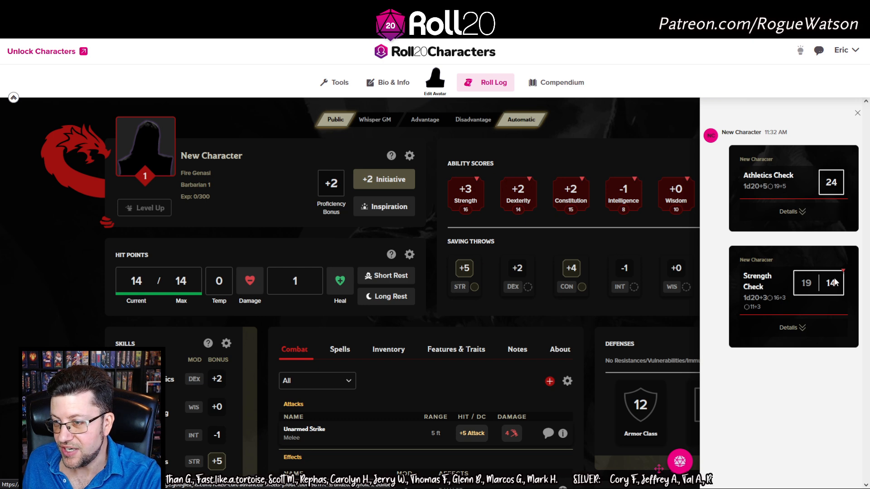
pyautogui.click(795, 328)
# Hide the Strength roll breakdown, close the roll log, and show the Inventory section
pyautogui.click(795, 329)
pyautogui.scroll(-4, 657, 319)
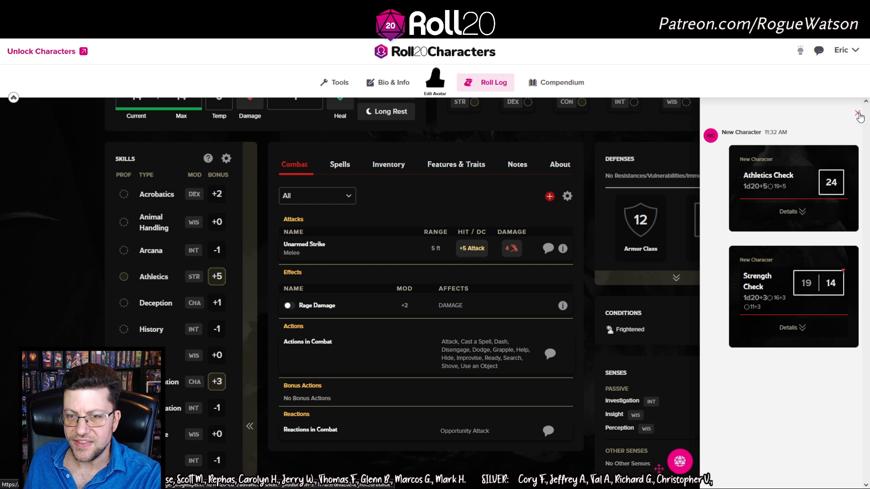
pyautogui.click(860, 117)
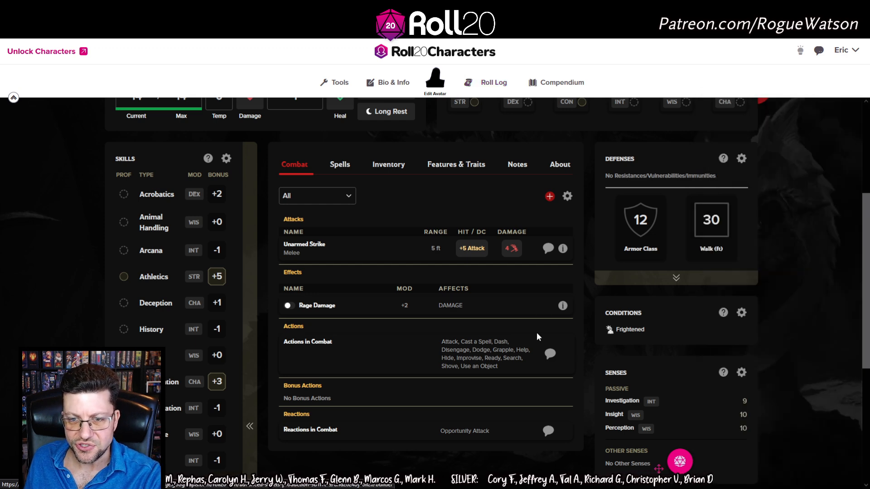
pyautogui.scroll(3, 537, 332)
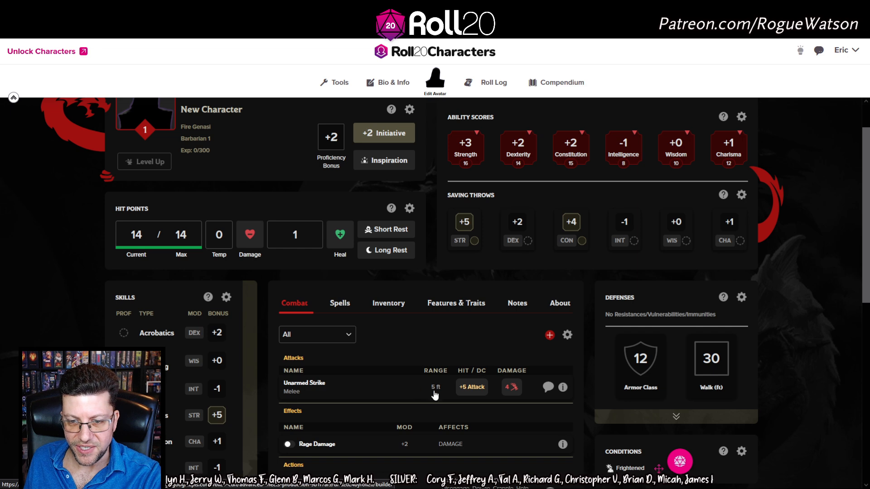
pyautogui.click(388, 311)
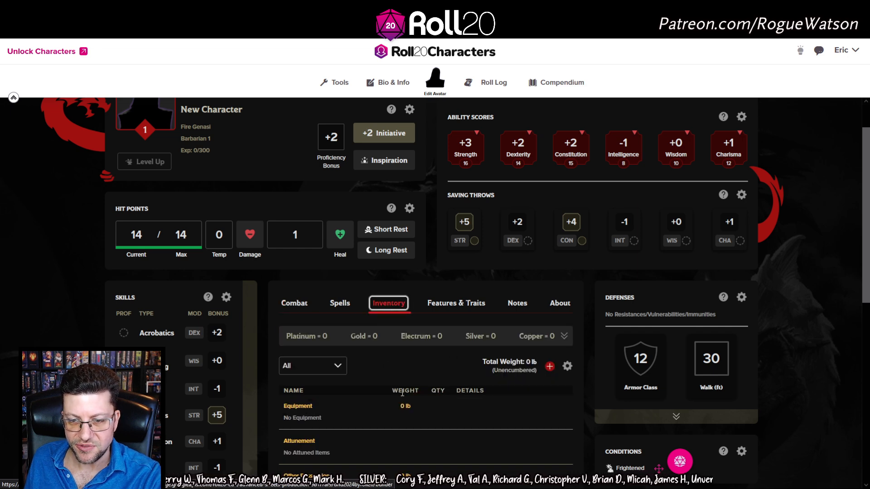
# Remove the Frightened condition and save, then open the D&D 5th Edition compendium
pyautogui.scroll(-2, 482, 391)
pyautogui.scroll(3, 513, 359)
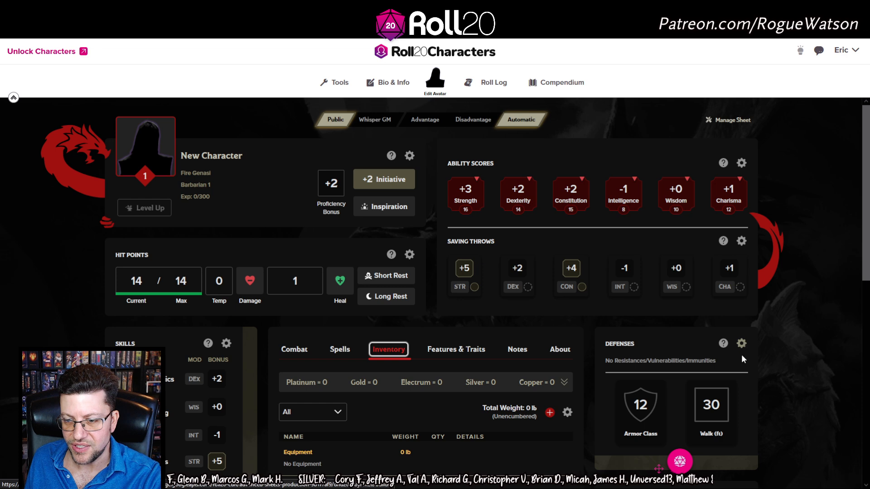
pyautogui.scroll(-3, 741, 354)
pyautogui.click(741, 359)
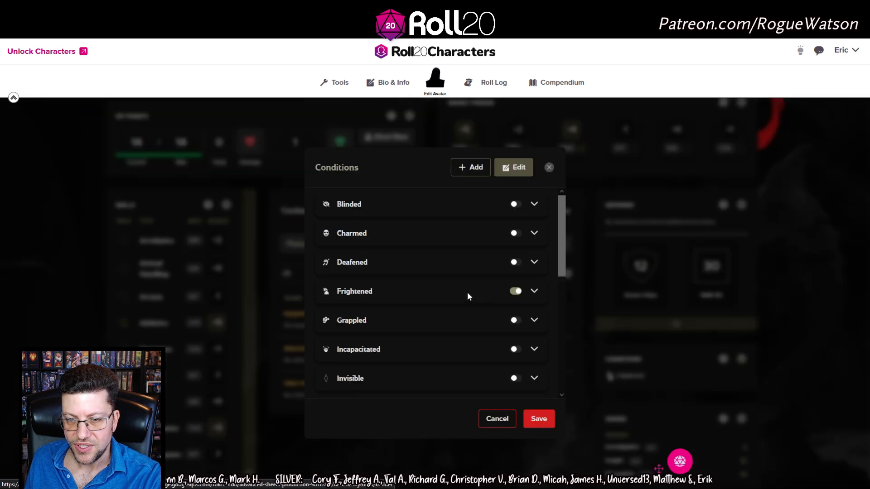
pyautogui.click(514, 291)
pyautogui.click(545, 422)
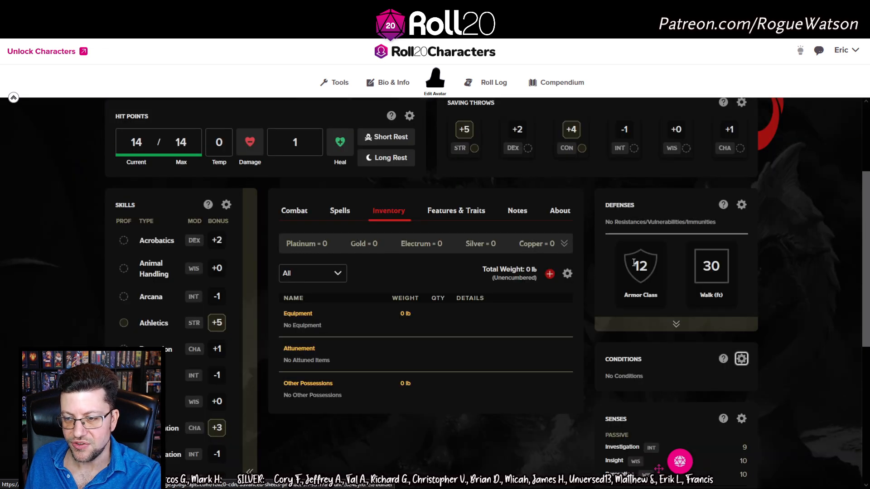
pyautogui.scroll(2, 791, 121)
pyautogui.click(562, 82)
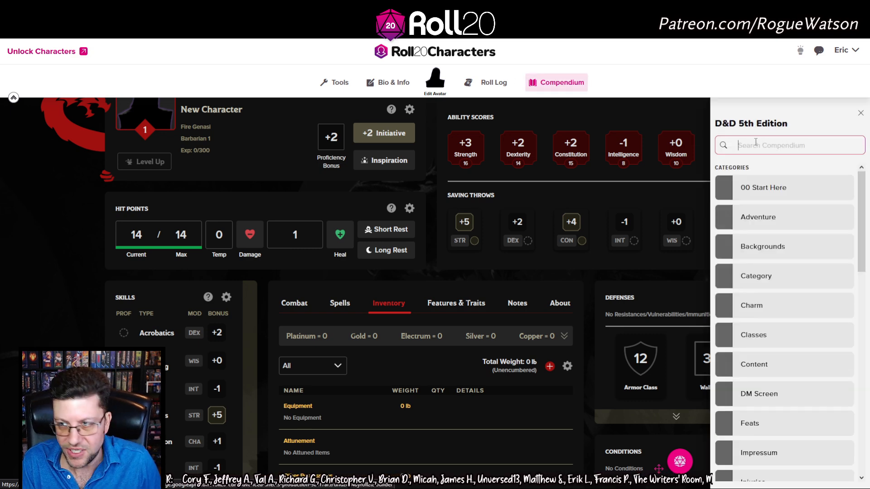
# Search the compendium for 'battleaxe' and add the Stormwreck Isle Battleaxe to the character
pyautogui.write('battleaxe')
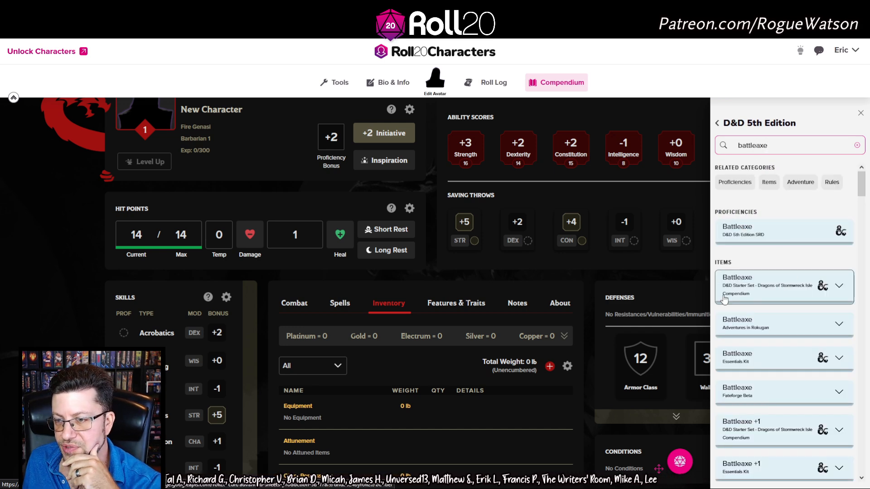
pyautogui.scroll(-3, 776, 253)
pyautogui.scroll(2, 768, 211)
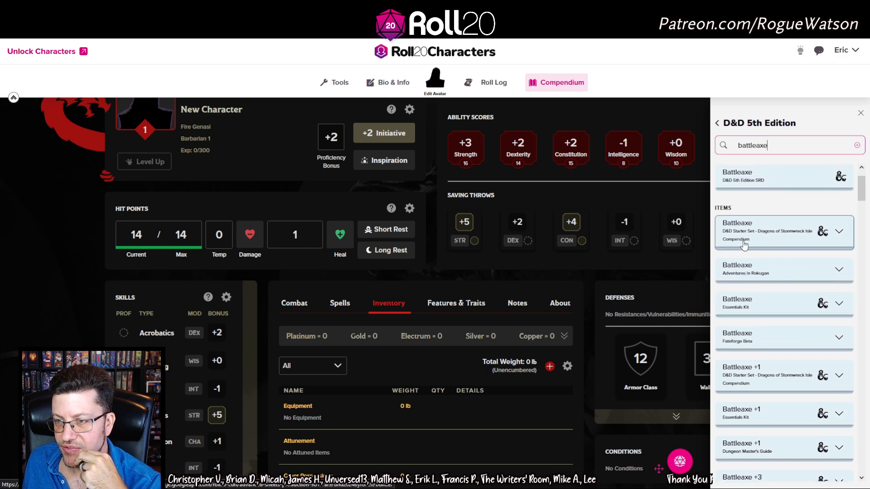
pyautogui.moveTo(774, 233); pyautogui.dragTo(709, 256)
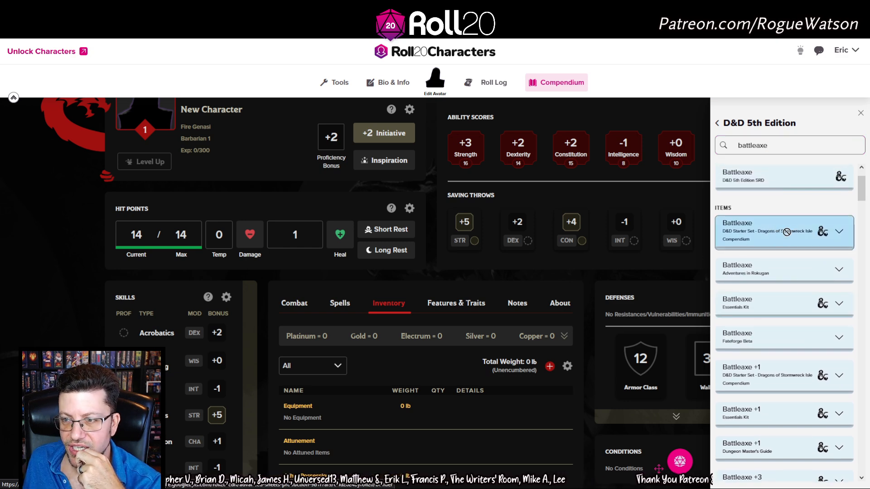
# Close the compendium and confirm the Battleaxe is equipped in the inventory
pyautogui.click(284, 309)
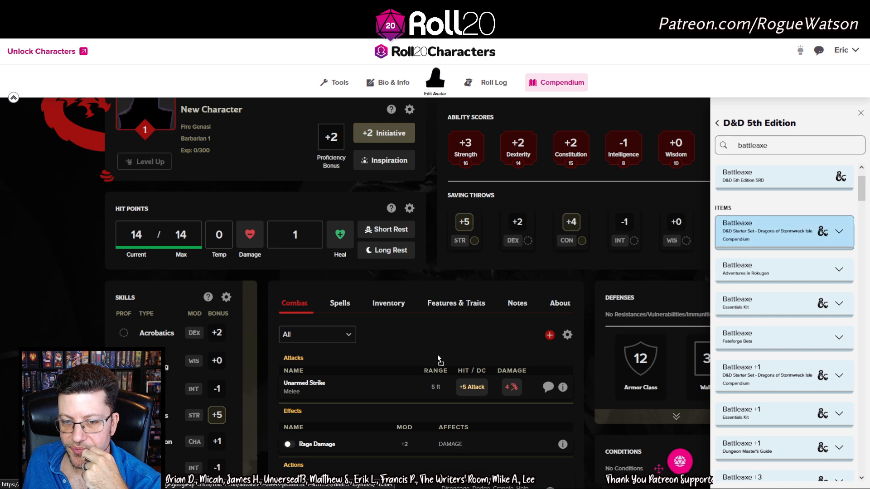
pyautogui.click(860, 114)
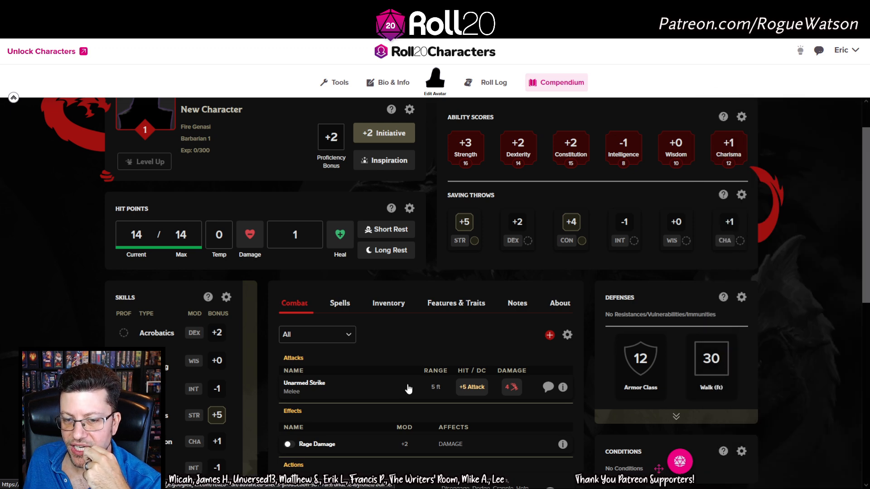
pyautogui.scroll(-2, 408, 372)
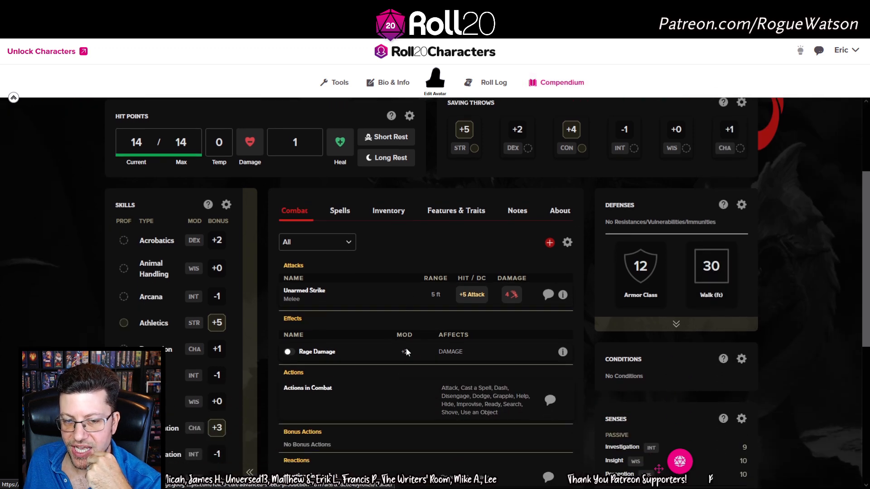
pyautogui.click(392, 216)
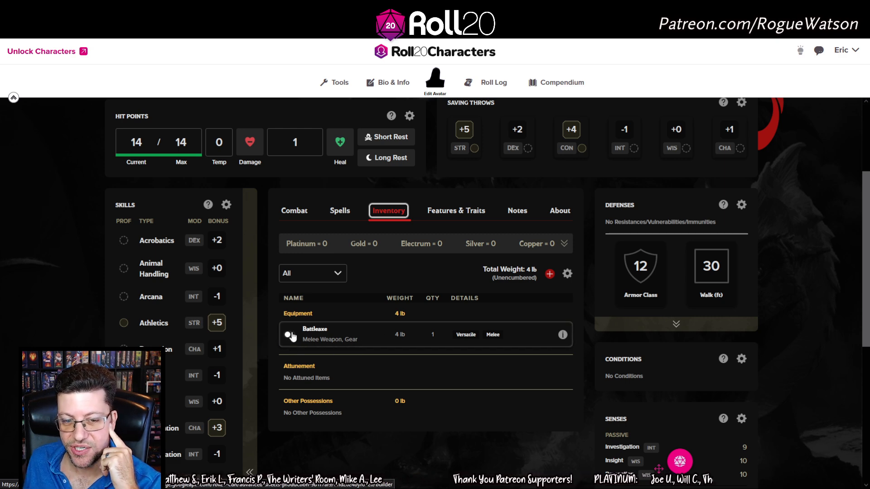
# Review the Combat list: Battleaxe One-Handed (+3, 1d8) and Two-Handed (+3, 1d10)
pyautogui.click(304, 205)
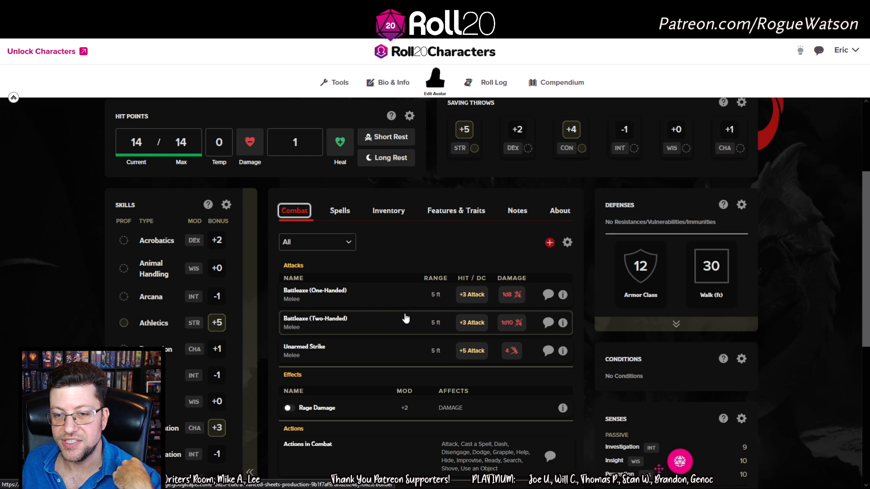
pyautogui.scroll(2, 406, 319)
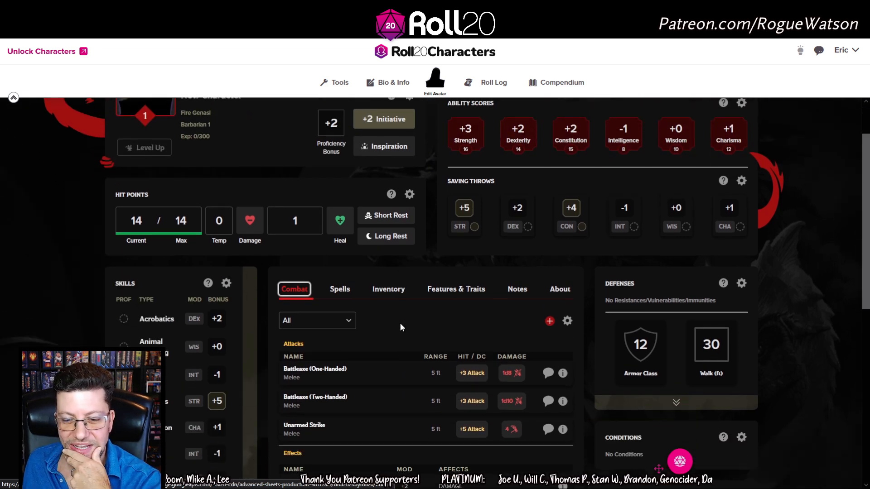
pyautogui.scroll(-1, 400, 327)
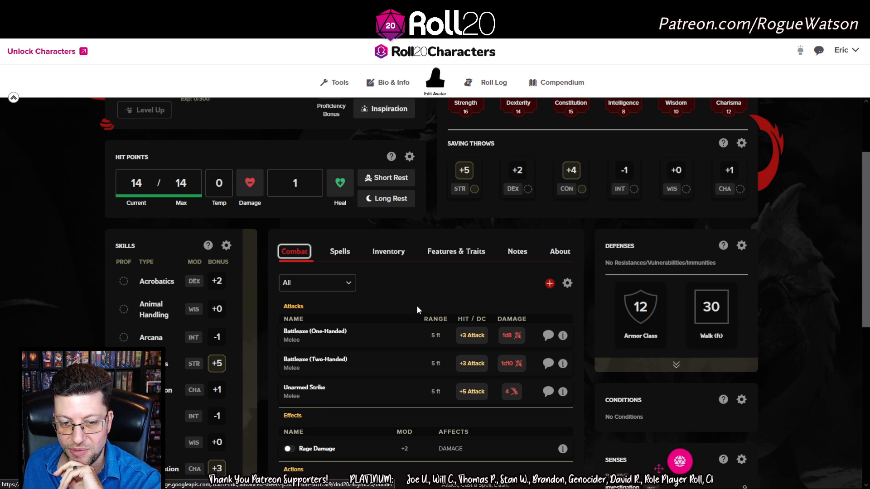
pyautogui.scroll(-3, 417, 306)
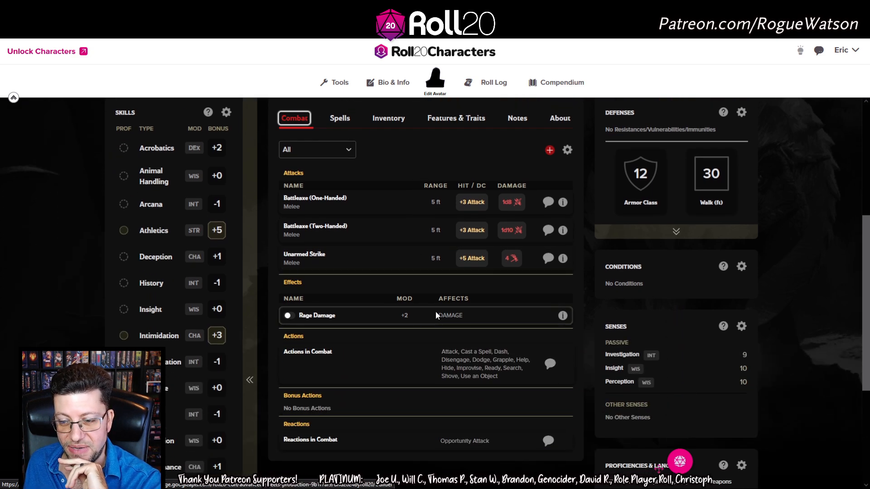
pyautogui.scroll(-3, 436, 316)
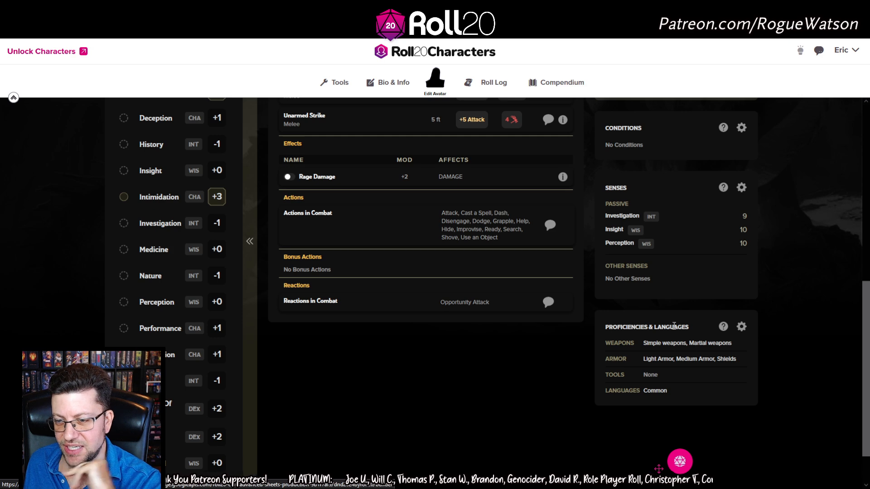
pyautogui.scroll(6, 458, 383)
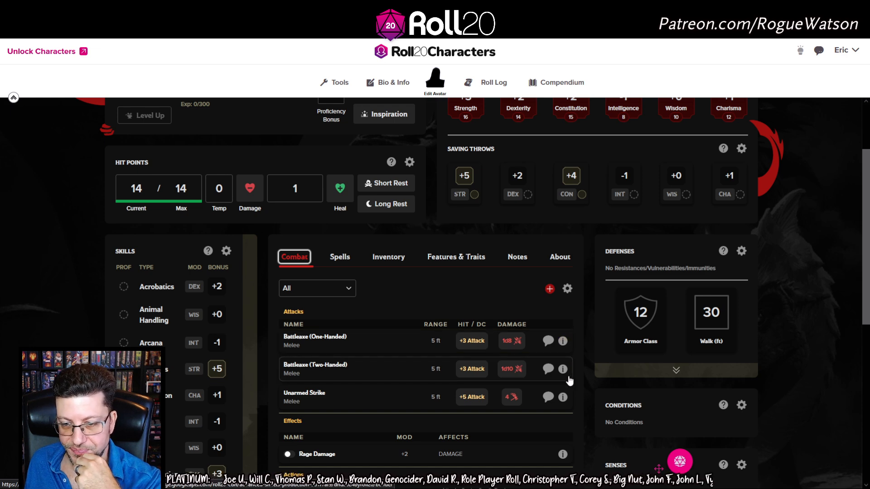
# Make the Battleaxe (Two-Handed) attack Proficient, raising it to +5 to hit with Save DC 10
pyautogui.click(563, 370)
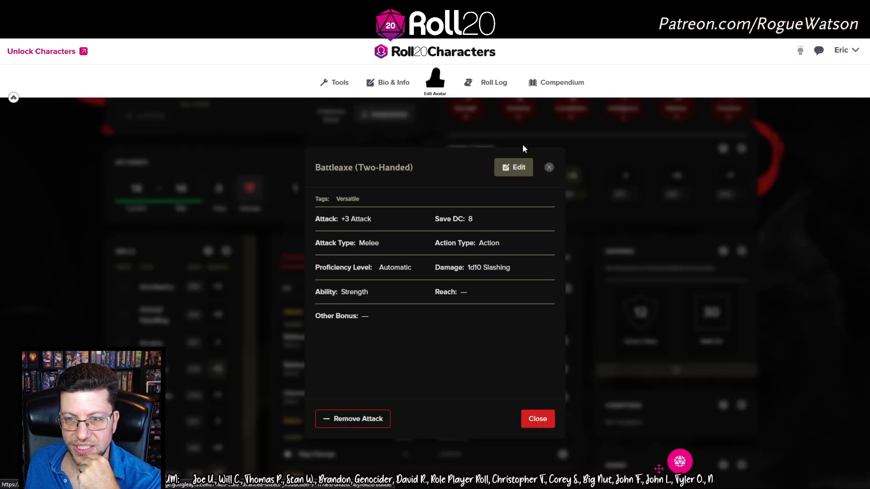
pyautogui.click(531, 417)
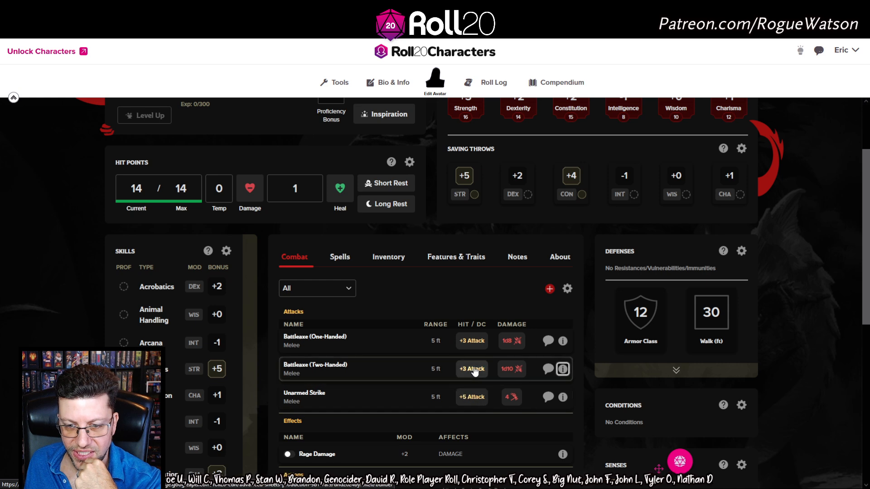
pyautogui.scroll(1, 471, 372)
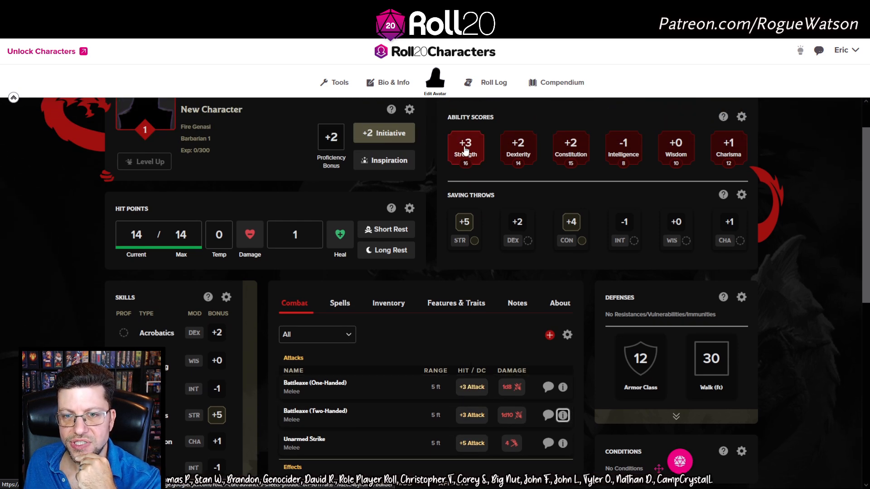
pyautogui.scroll(-1, 493, 317)
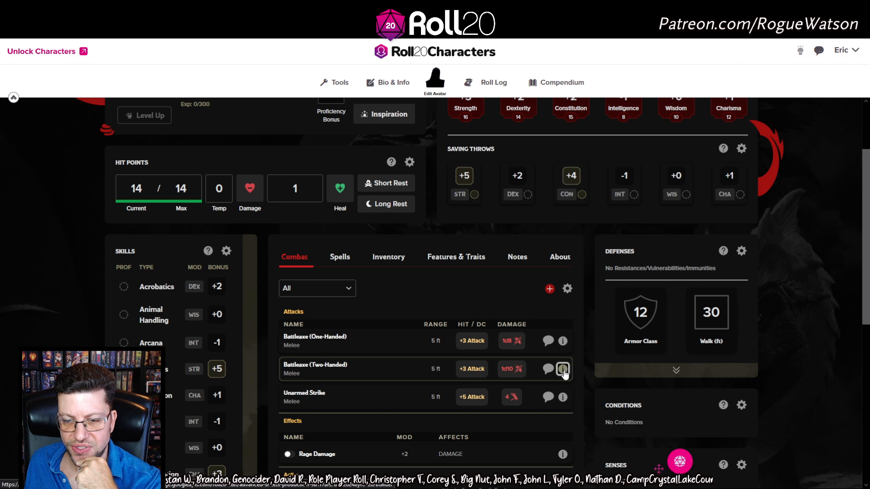
pyautogui.click(563, 369)
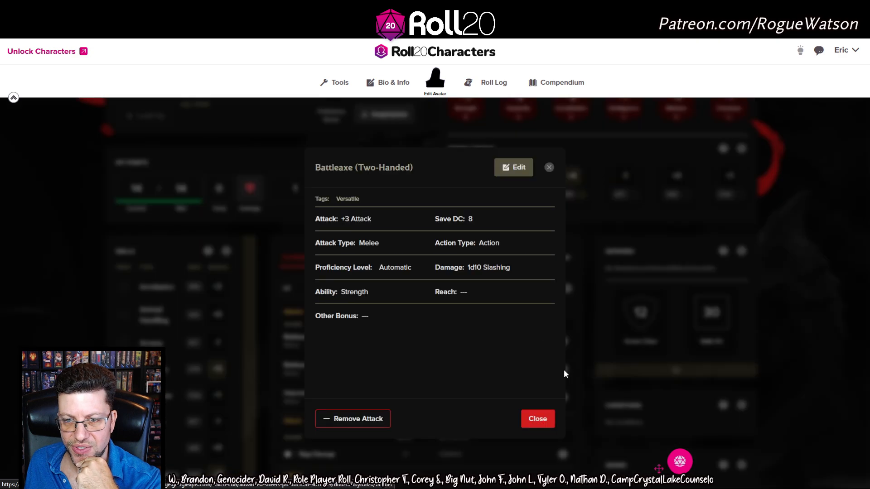
pyautogui.click(519, 164)
pyautogui.scroll(-1, 475, 247)
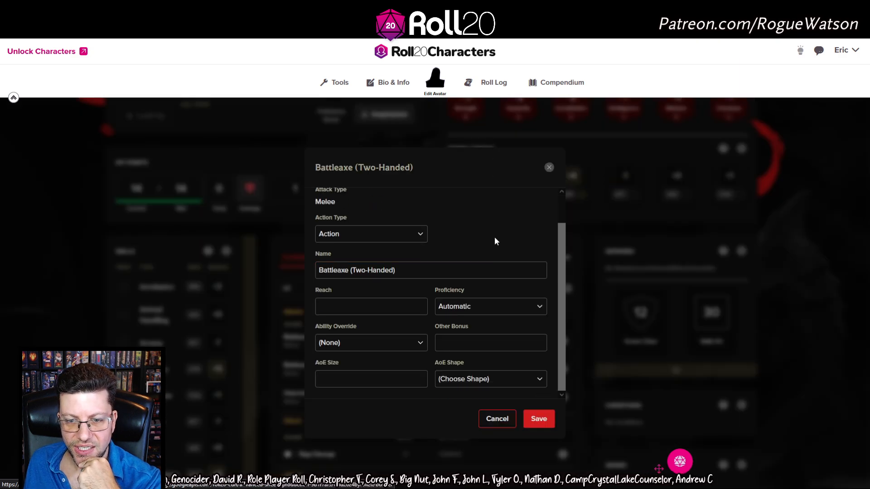
pyautogui.click(463, 309)
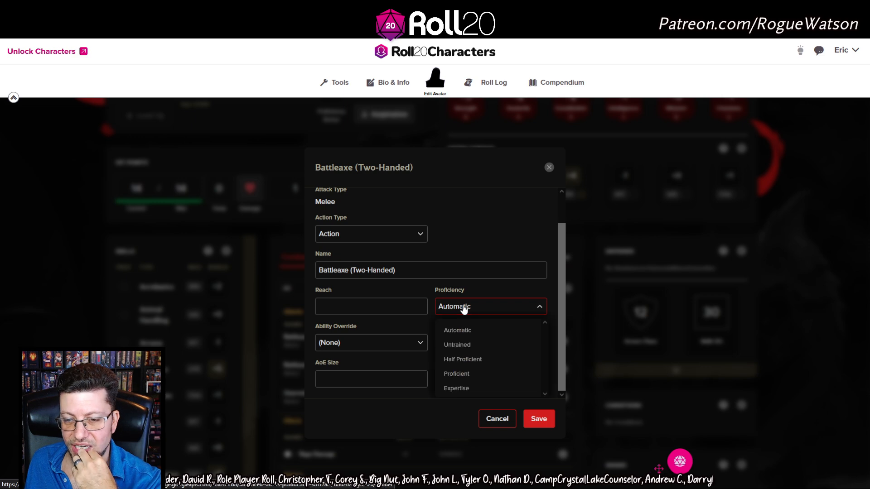
pyautogui.click(471, 375)
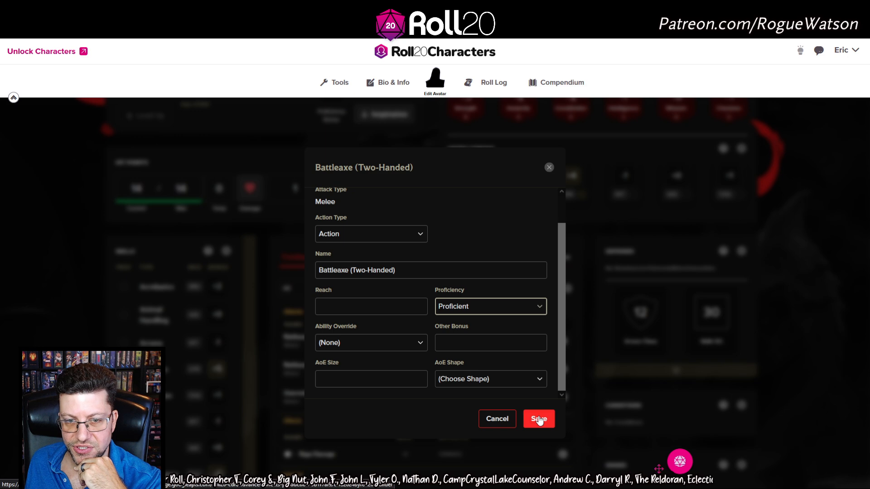
pyautogui.click(539, 420)
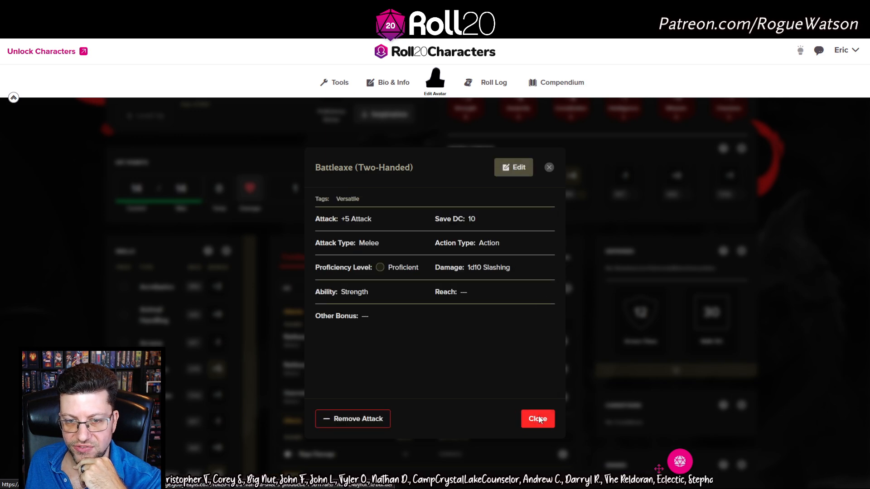
pyautogui.click(539, 419)
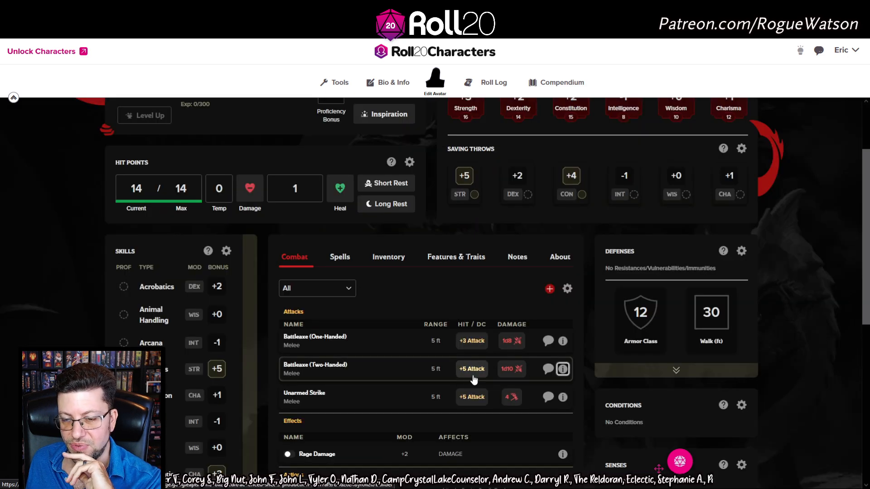
# Roll the Two-Handed Battleaxe attack (12), then set its damage ability to Strength for 1d10+3
pyautogui.click(472, 370)
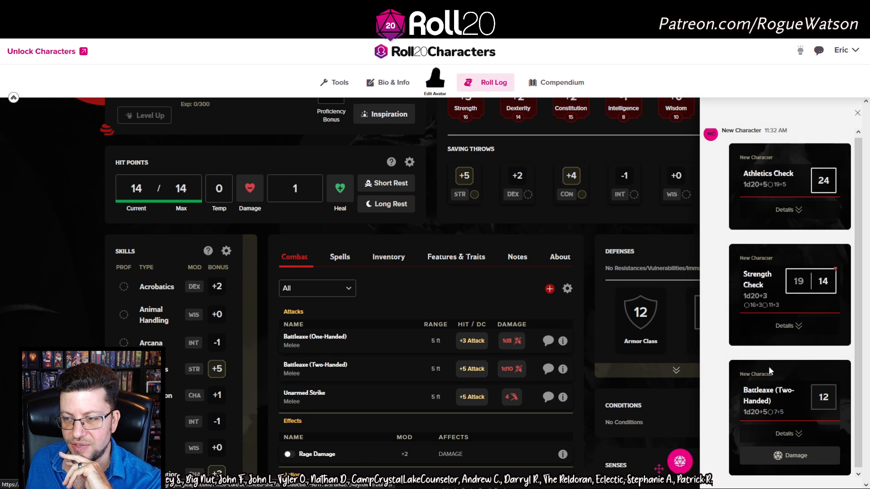
pyautogui.click(788, 434)
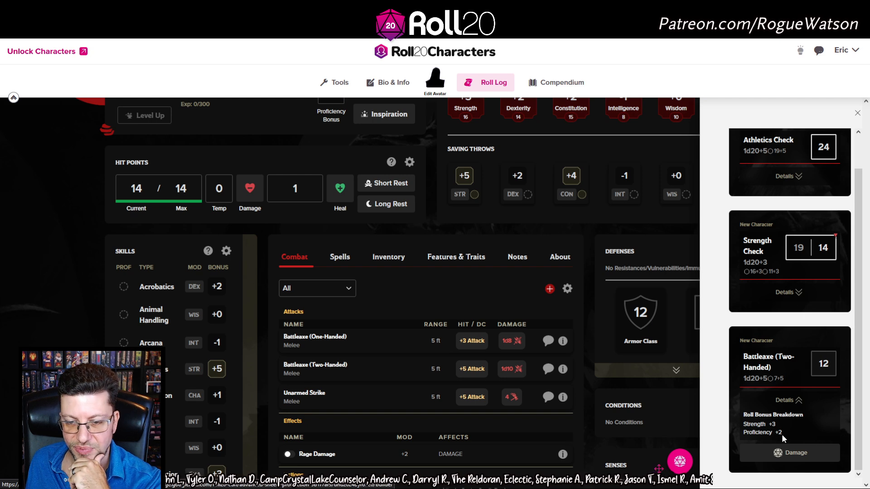
pyautogui.click(563, 370)
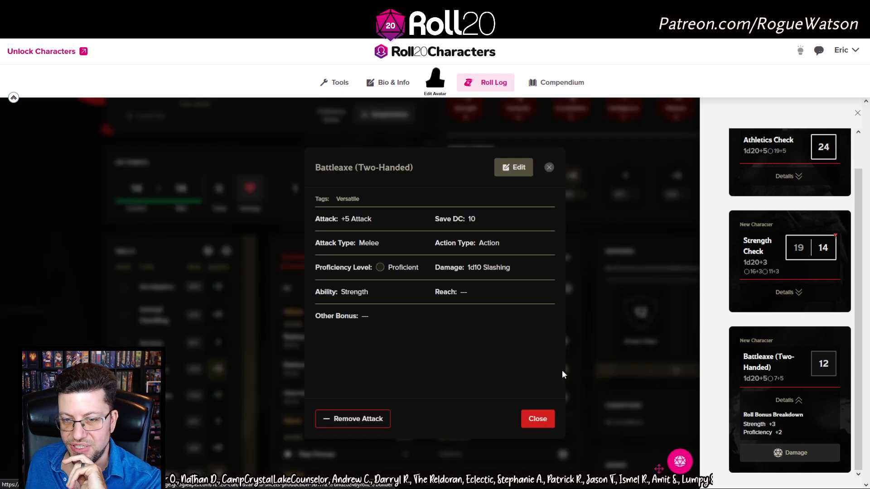
pyautogui.click(513, 167)
pyautogui.click(372, 208)
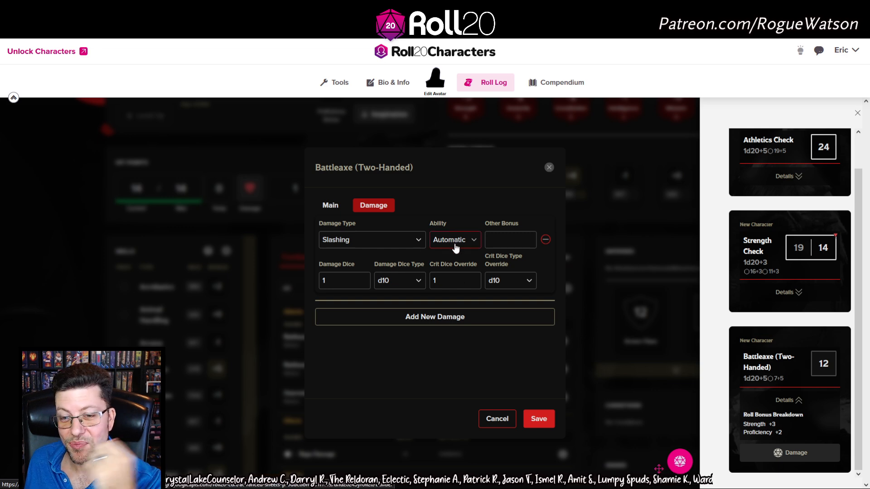
pyautogui.click(455, 249)
pyautogui.click(449, 291)
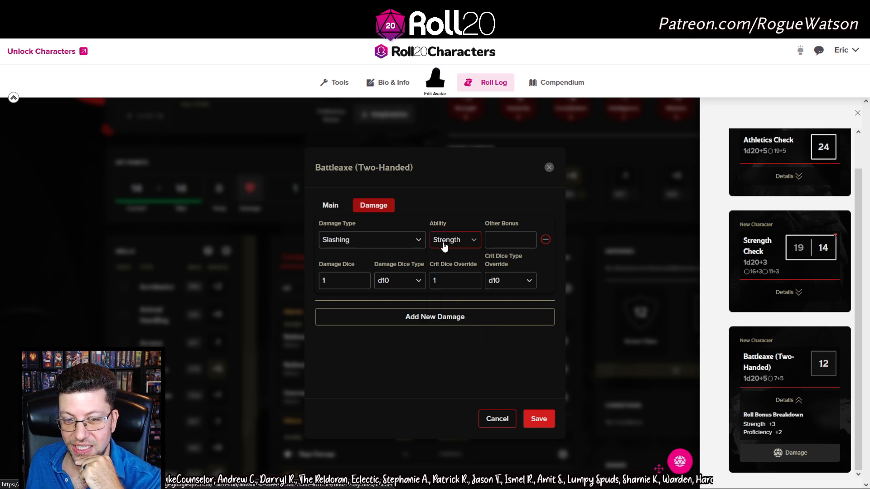
pyautogui.click(539, 419)
pyautogui.click(543, 421)
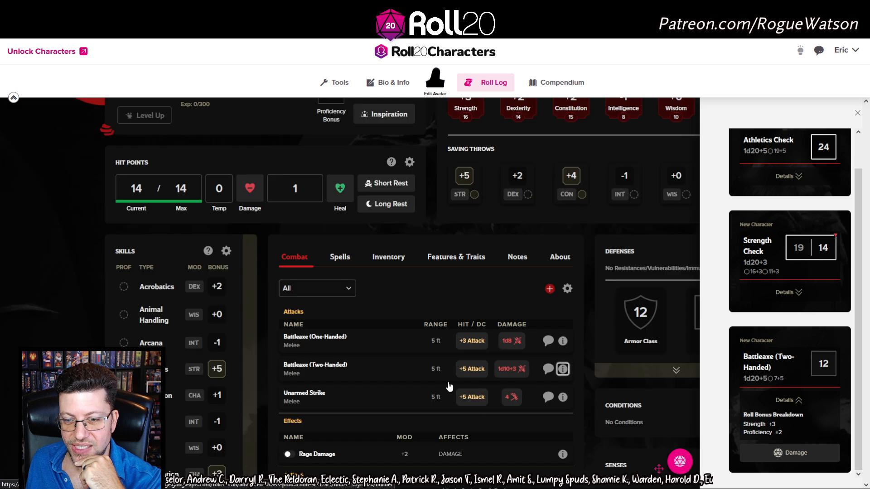
# Roll Two-Handed Battleaxe damage twice (8 and 6, 1d10+3), closing the roll log after each
pyautogui.click(512, 369)
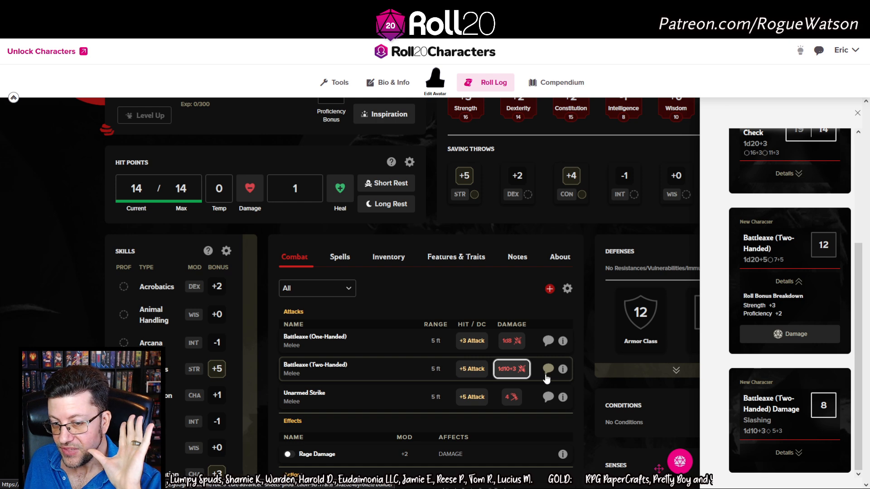
pyautogui.click(858, 113)
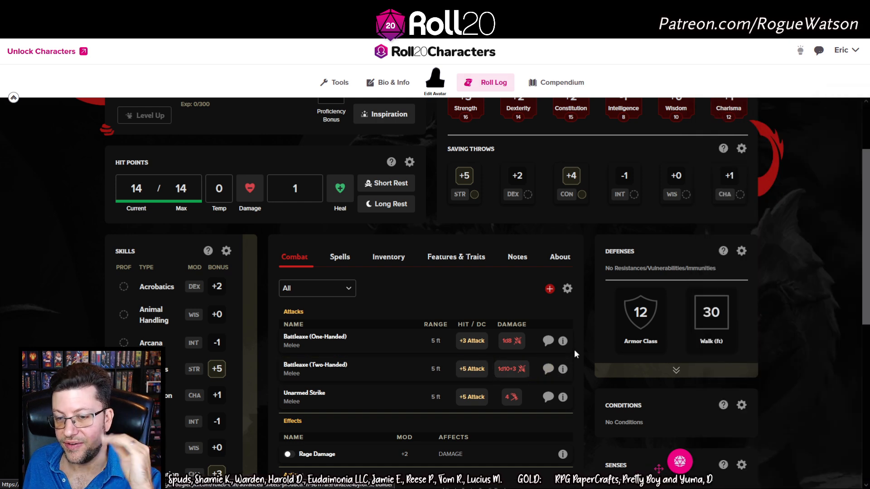
pyautogui.click(510, 370)
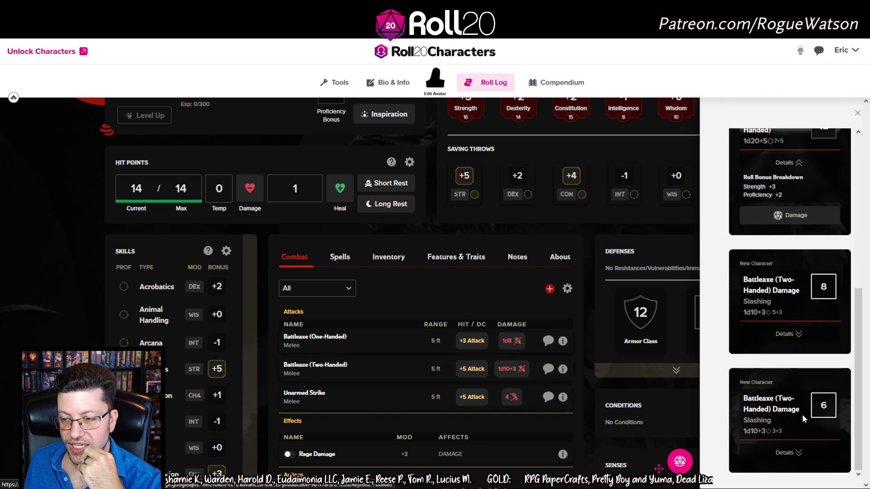
pyautogui.click(858, 113)
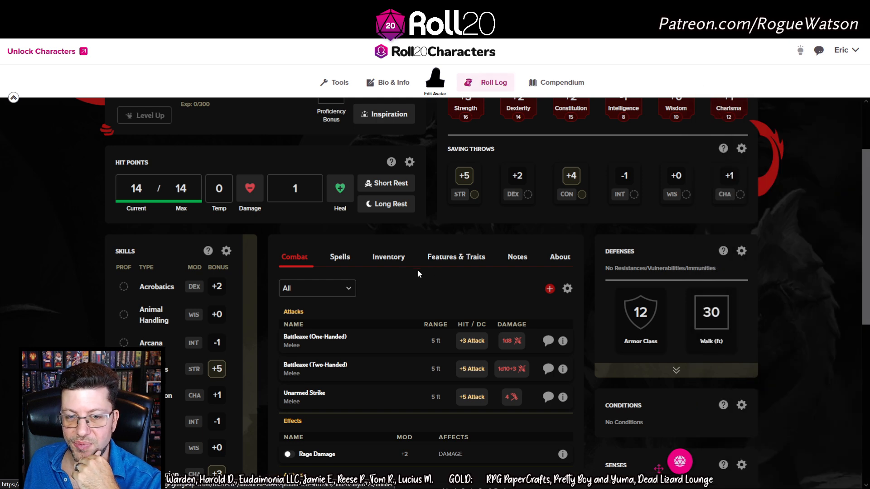
pyautogui.click(393, 261)
pyautogui.scroll(-2, 367, 371)
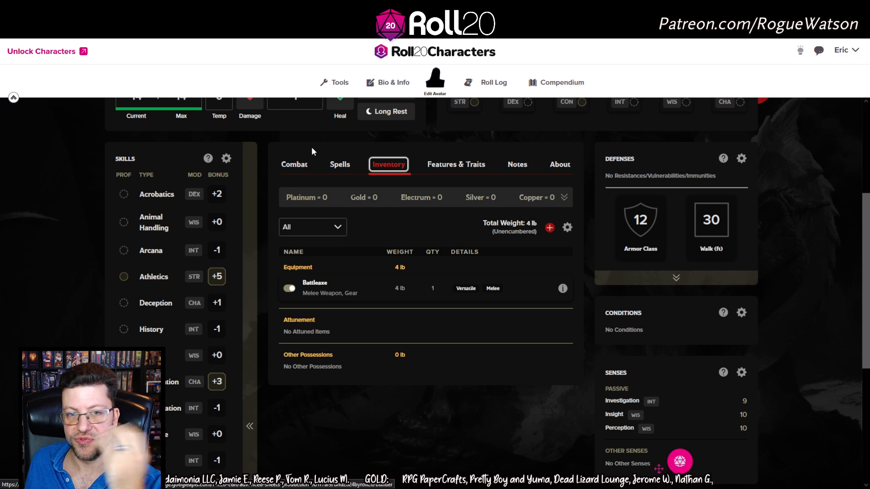
pyautogui.click(288, 167)
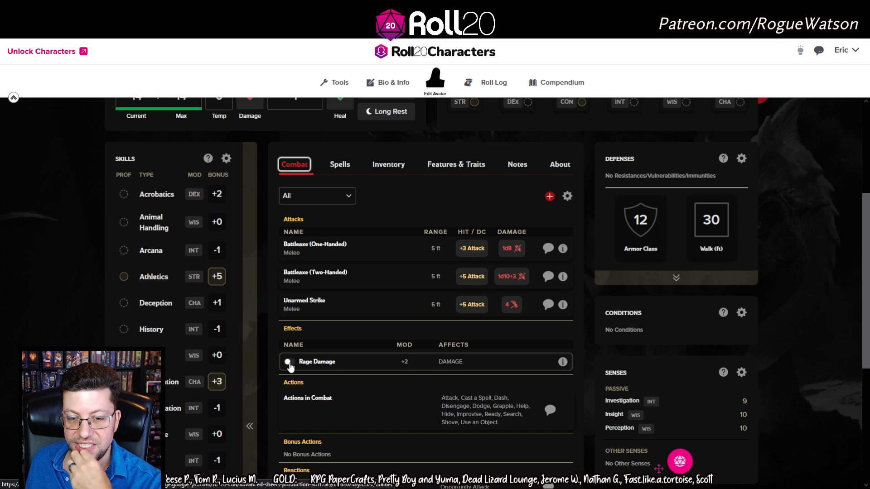
# With Rage Damage on, roll a battleaxe attack of 17 and damage of 4 and 7, checking each breakdown
pyautogui.click(297, 362)
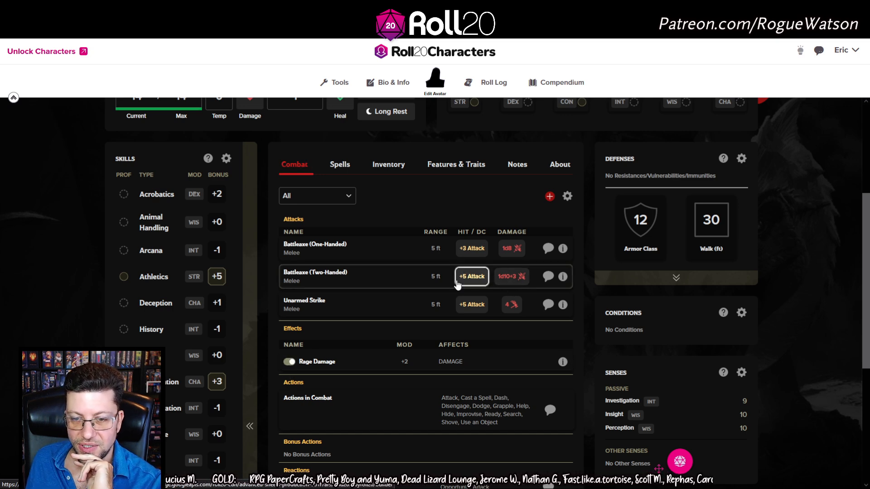
pyautogui.click(471, 276)
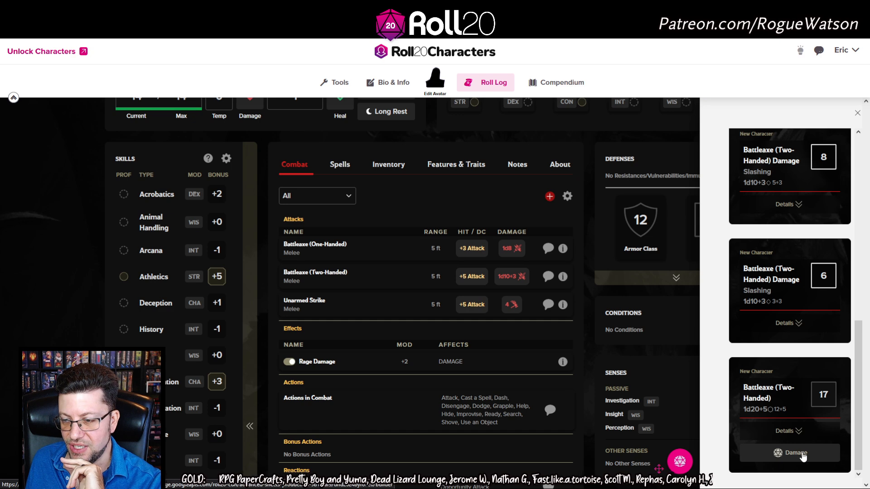
pyautogui.click(801, 460)
pyautogui.click(790, 460)
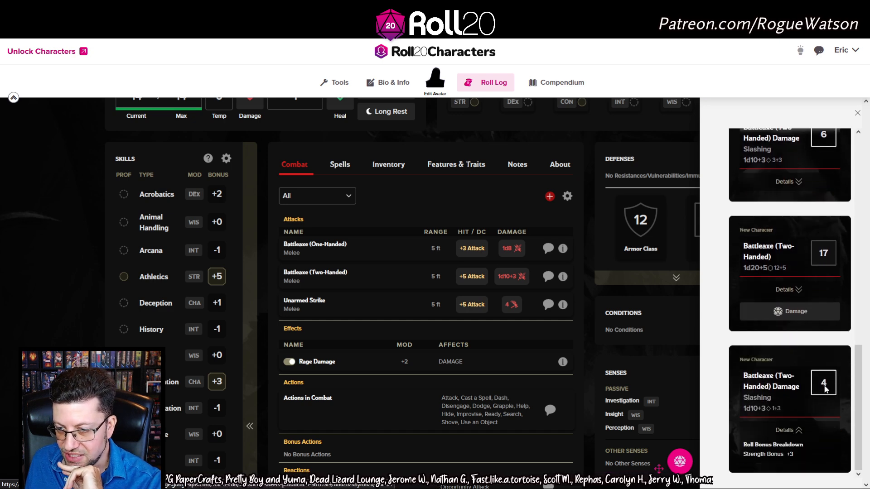
pyautogui.click(512, 277)
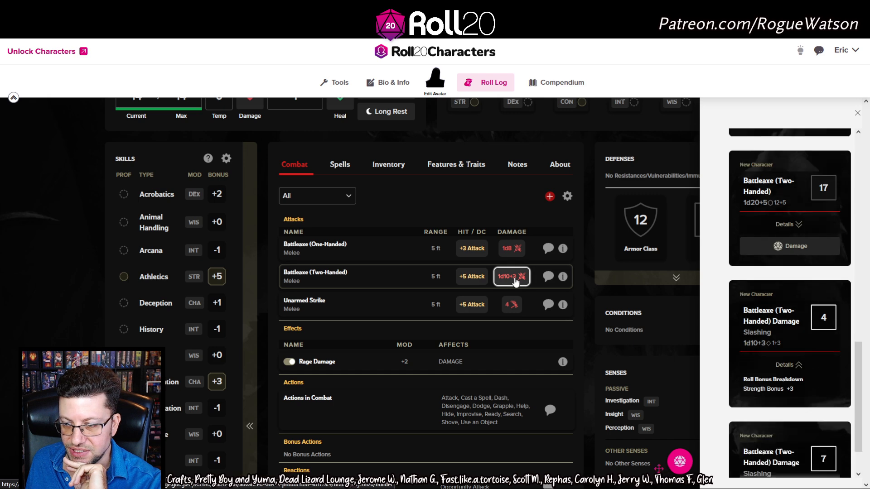
pyautogui.click(787, 453)
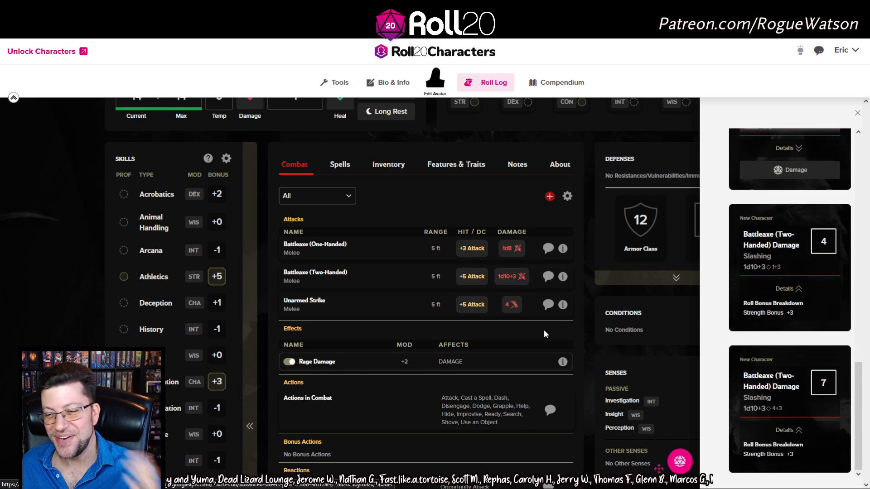
pyautogui.click(788, 431)
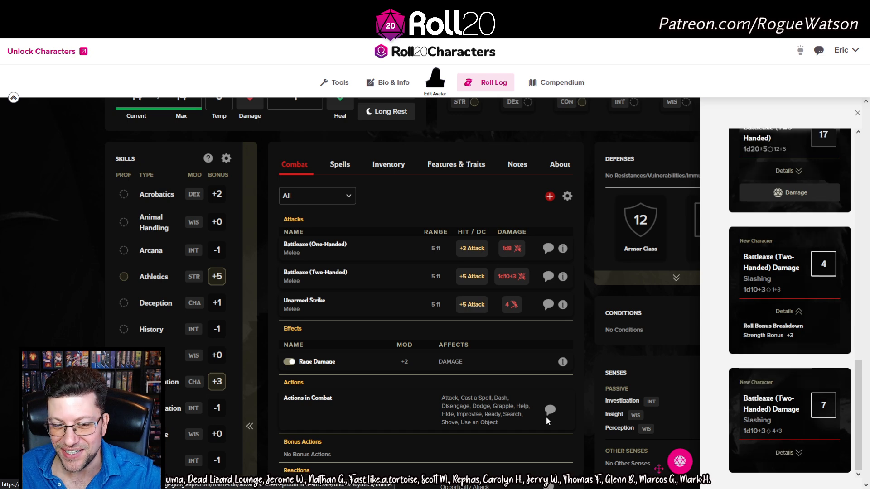
# Toggle the Rage Damage effect back off
pyautogui.click(290, 363)
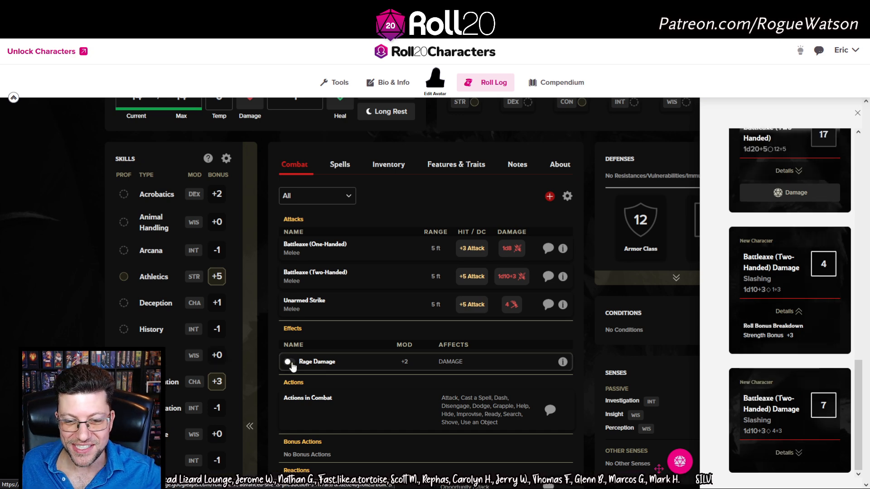
pyautogui.click(289, 362)
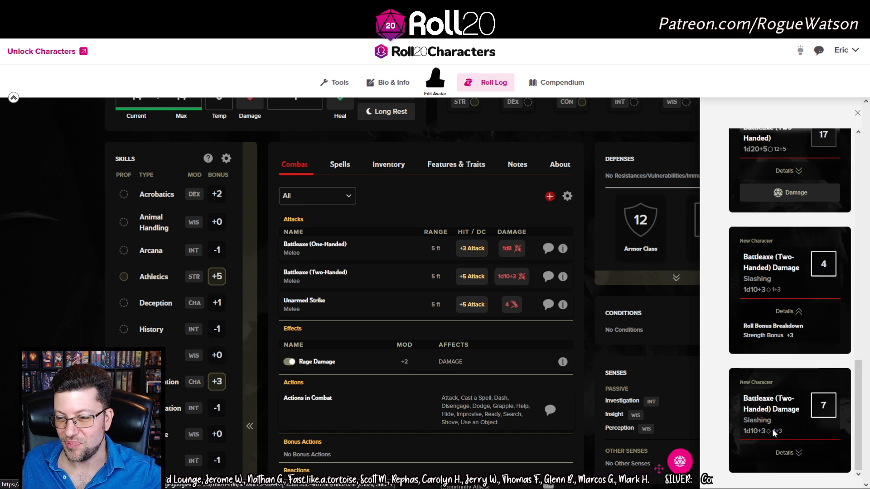
pyautogui.click(289, 362)
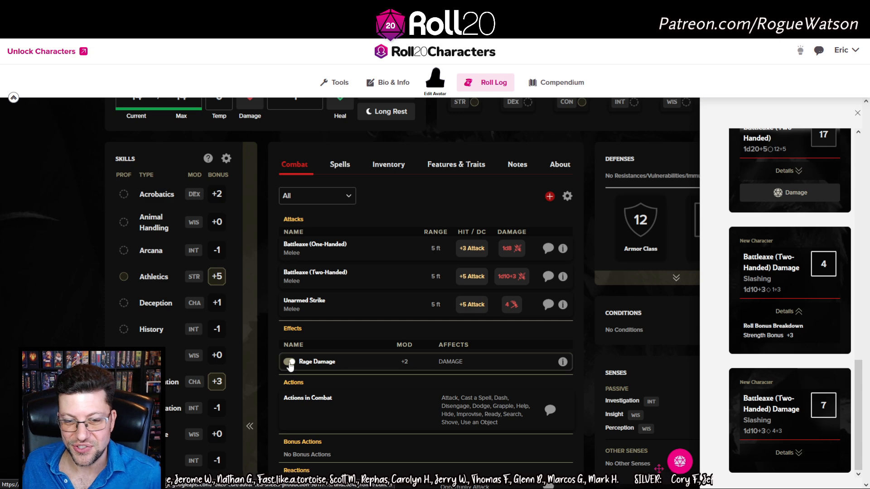
pyautogui.scroll(-3, 453, 357)
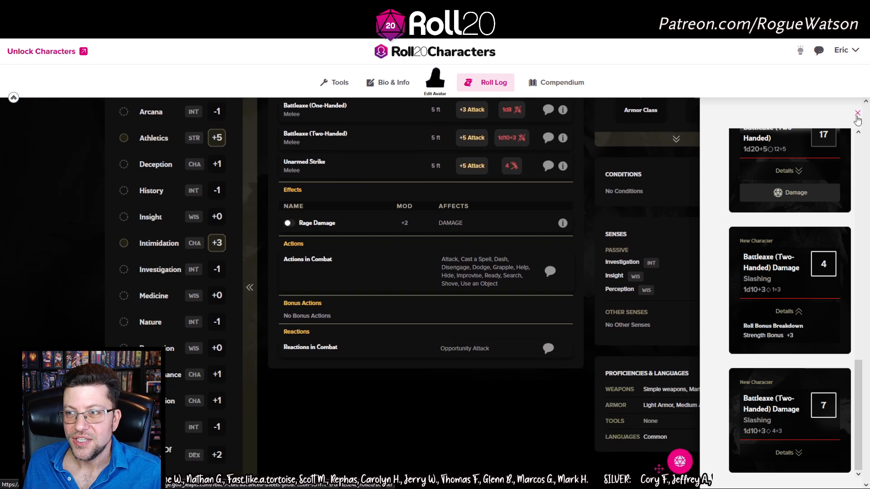
# Close the roll log and scroll through the Barbarian's Combat tab
pyautogui.click(857, 113)
pyautogui.scroll(3, 423, 344)
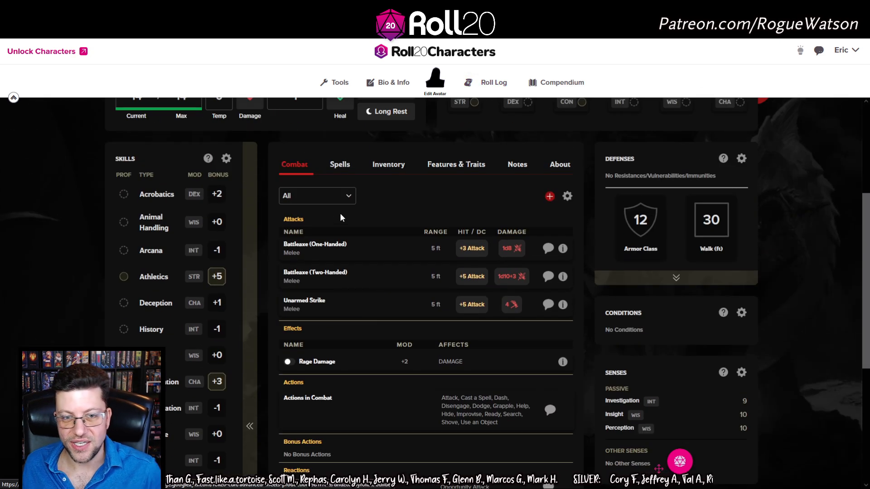
pyautogui.scroll(-3, 335, 235)
pyautogui.scroll(1, 333, 240)
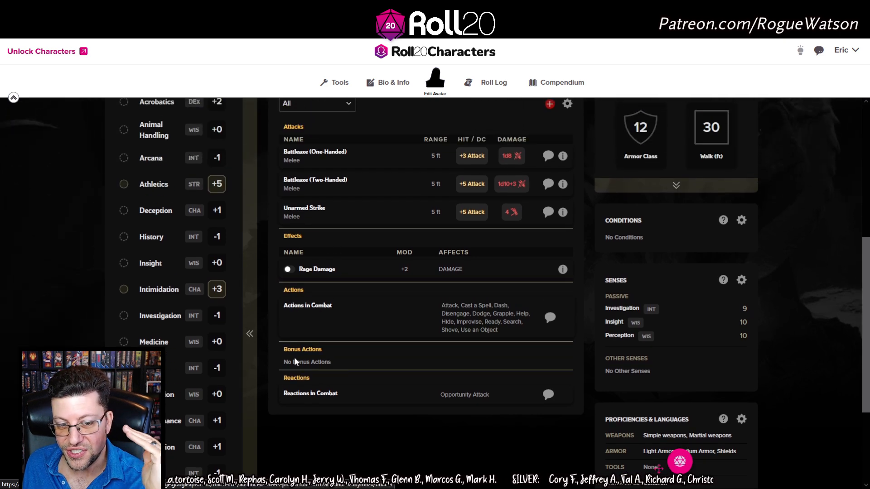
pyautogui.scroll(-1, 315, 383)
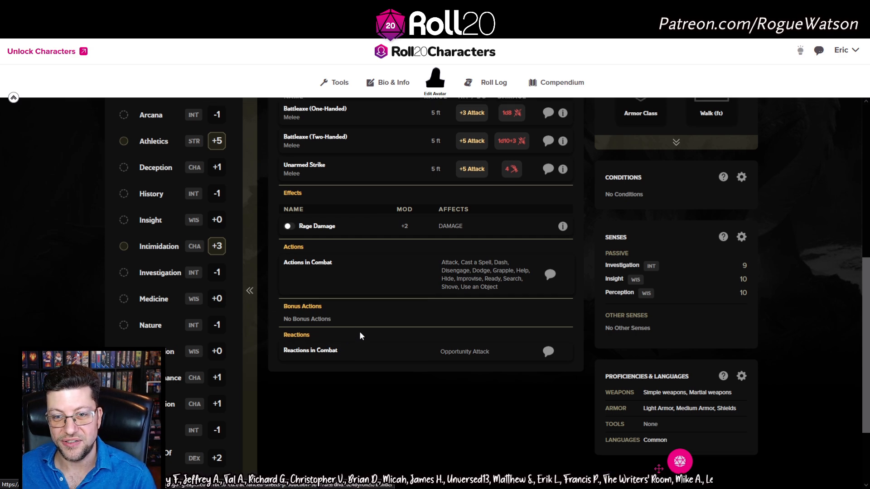
pyautogui.scroll(5, 360, 336)
pyautogui.scroll(-3, 361, 336)
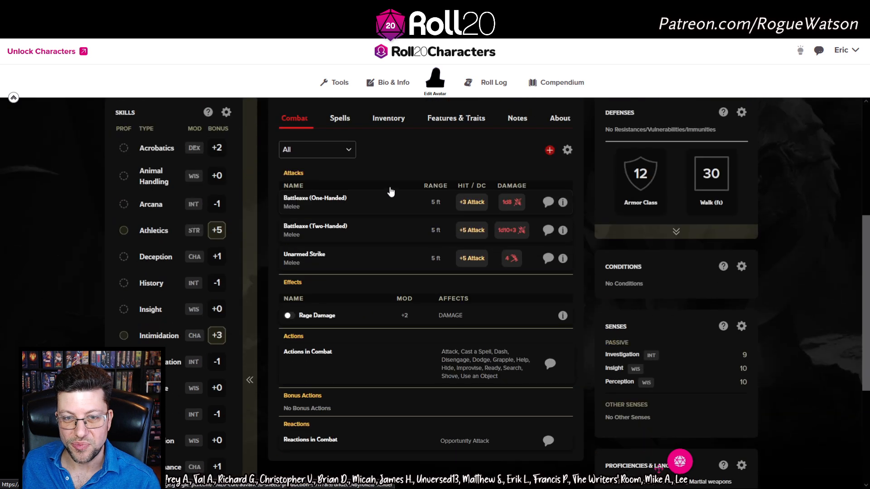
pyautogui.scroll(1, 397, 222)
# Go to Features & Traits and expand the full Darkvision and Reach to the Blaze descriptions
pyautogui.click(341, 166)
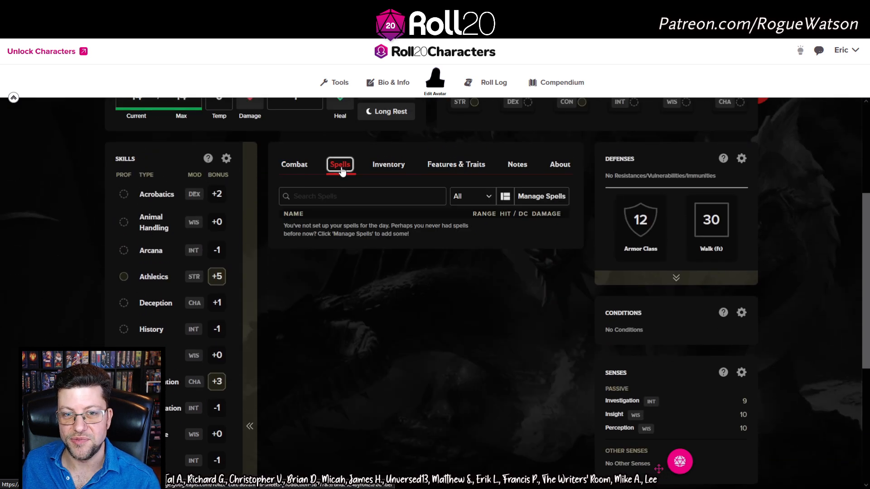
pyautogui.click(386, 166)
pyautogui.click(456, 166)
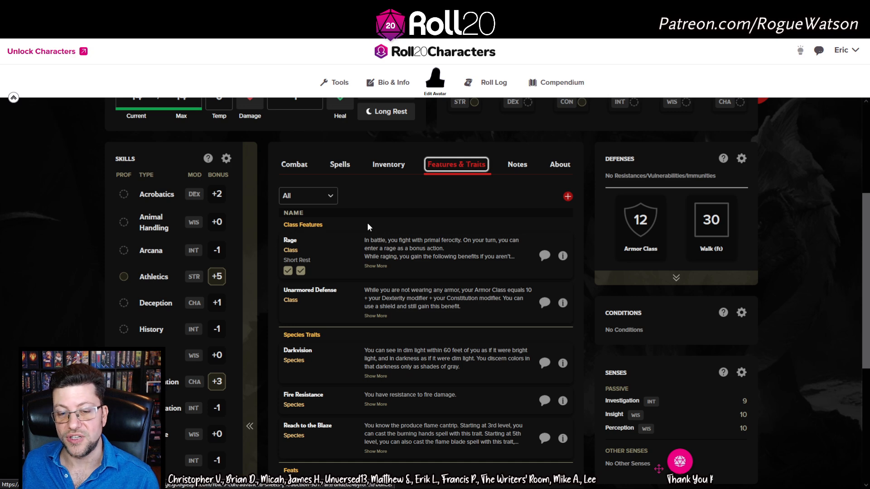
pyautogui.scroll(-2, 367, 222)
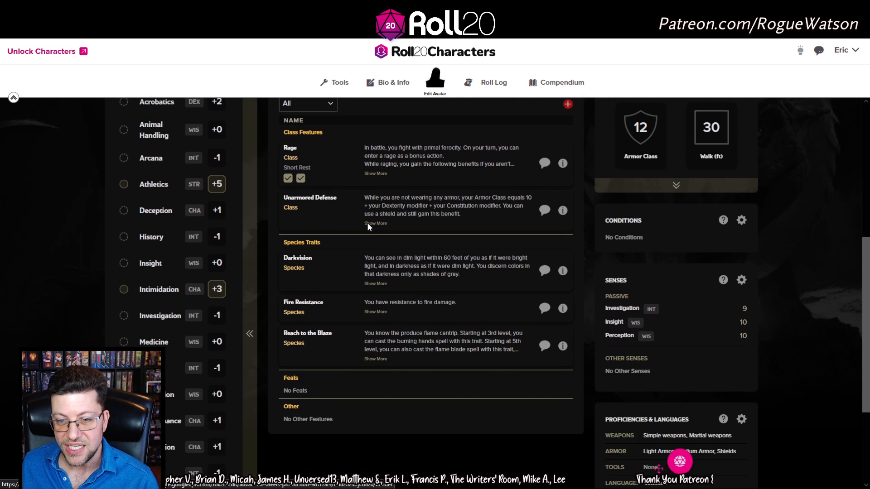
pyautogui.click(375, 284)
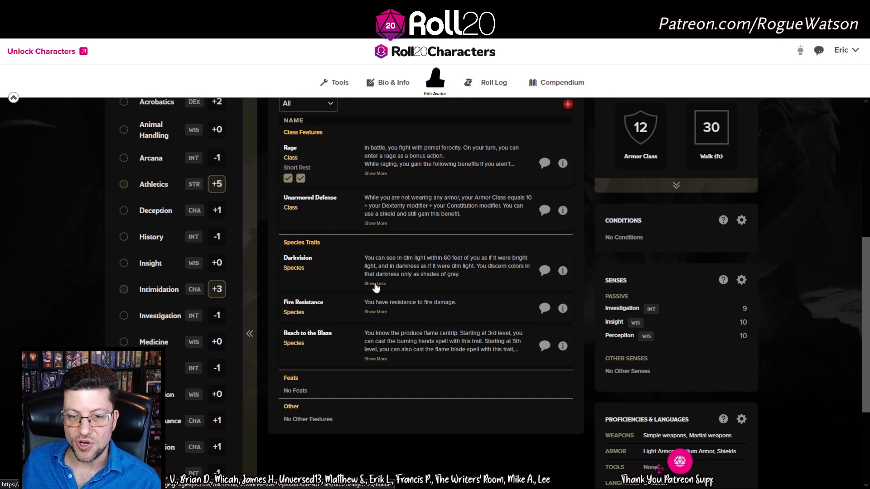
pyautogui.click(372, 359)
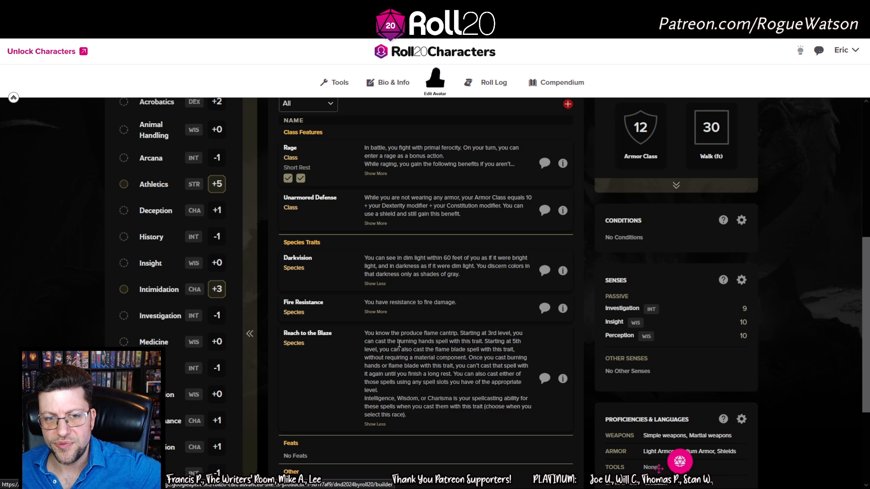
pyautogui.scroll(5, 416, 344)
pyautogui.scroll(-1, 426, 339)
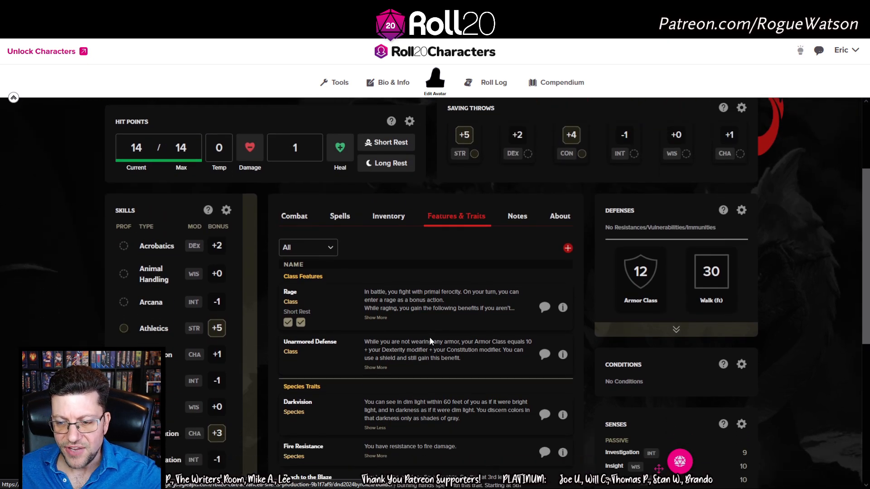
pyautogui.scroll(-5, 429, 337)
pyautogui.scroll(5, 430, 337)
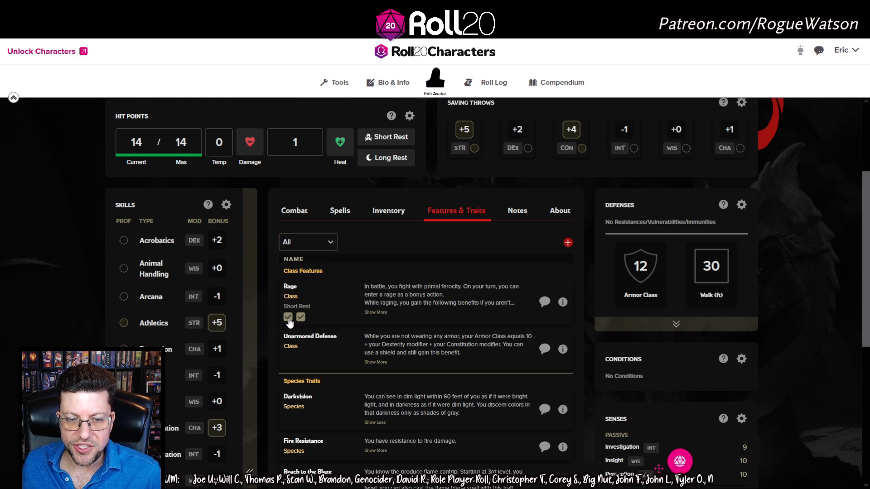
# Clear and re-mark the second Rage Short Rest use
pyautogui.scroll(-1, 313, 290)
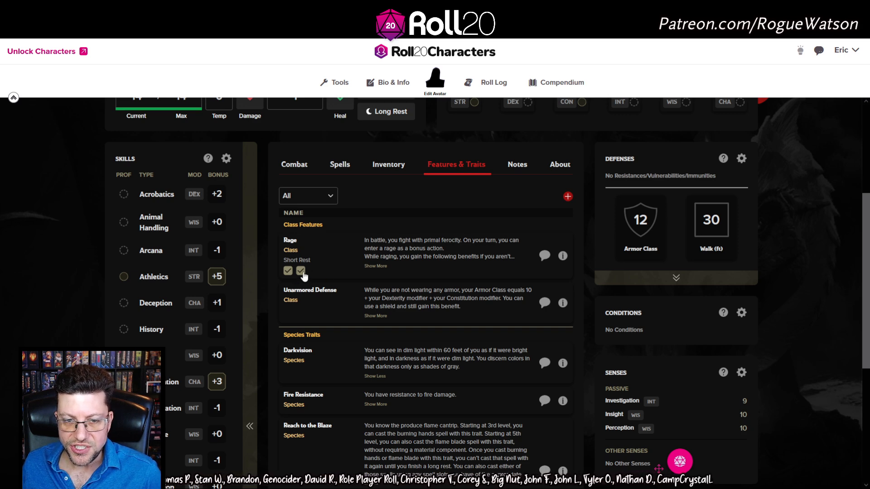
pyautogui.click(302, 273)
pyautogui.click(302, 273)
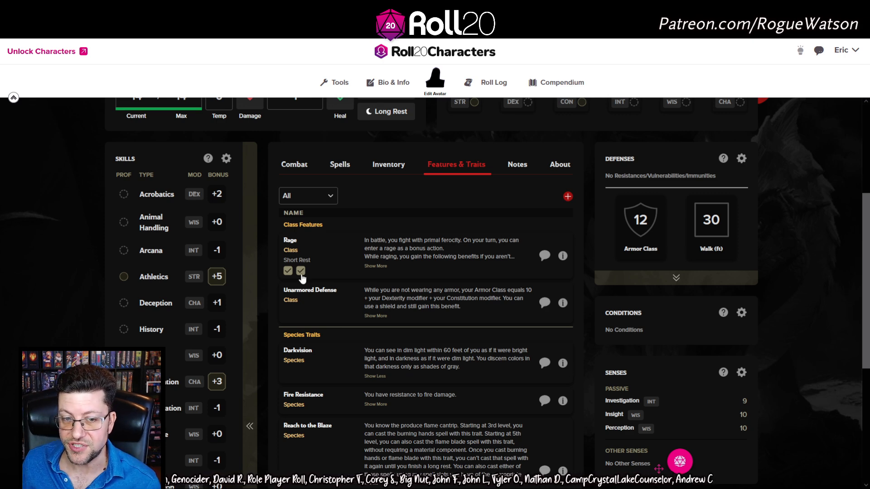
pyautogui.scroll(-1, 381, 351)
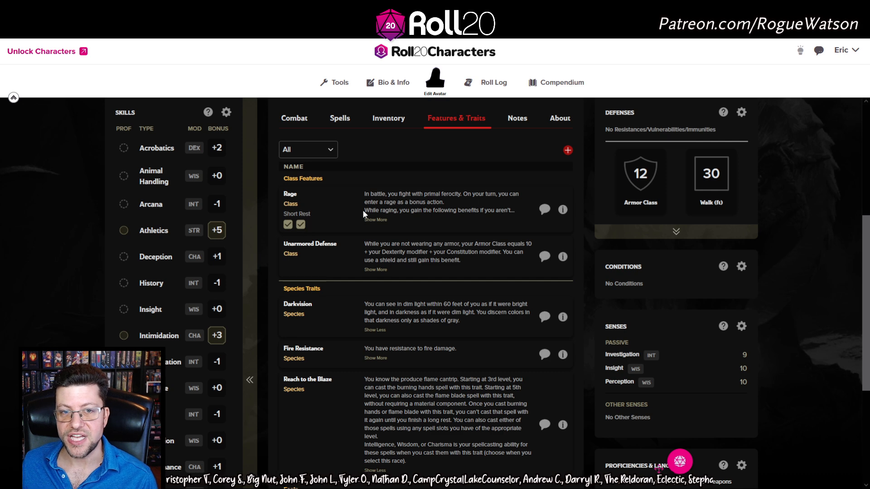
# Glance at the Combat attacks list, then return to Features & Traits
pyautogui.click(295, 118)
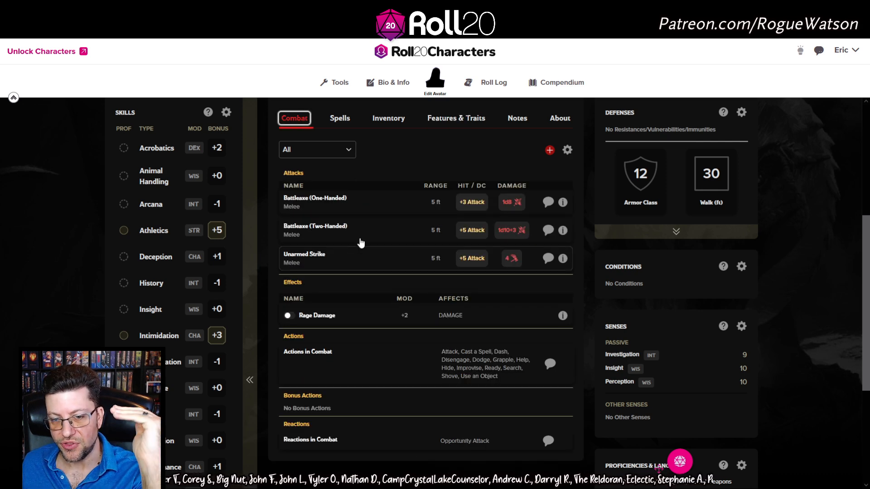
pyautogui.scroll(2, 404, 385)
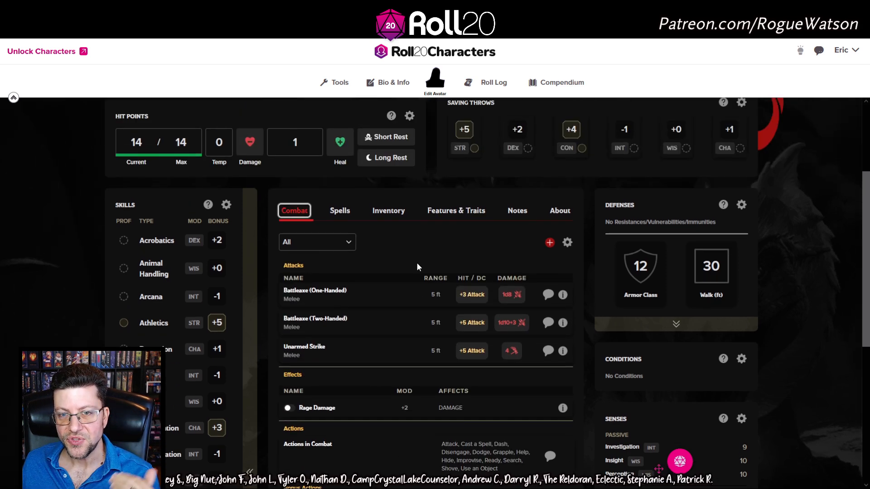
pyautogui.click(458, 211)
pyautogui.scroll(-1, 399, 245)
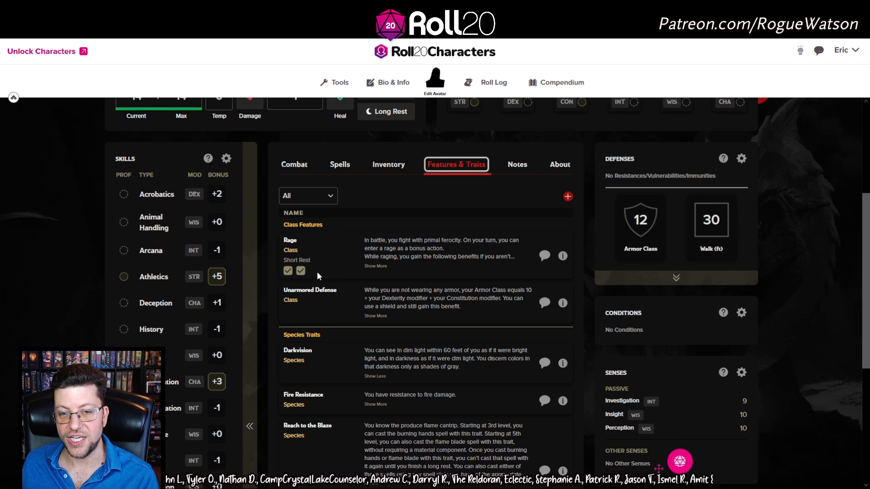
pyautogui.scroll(-6, 317, 263)
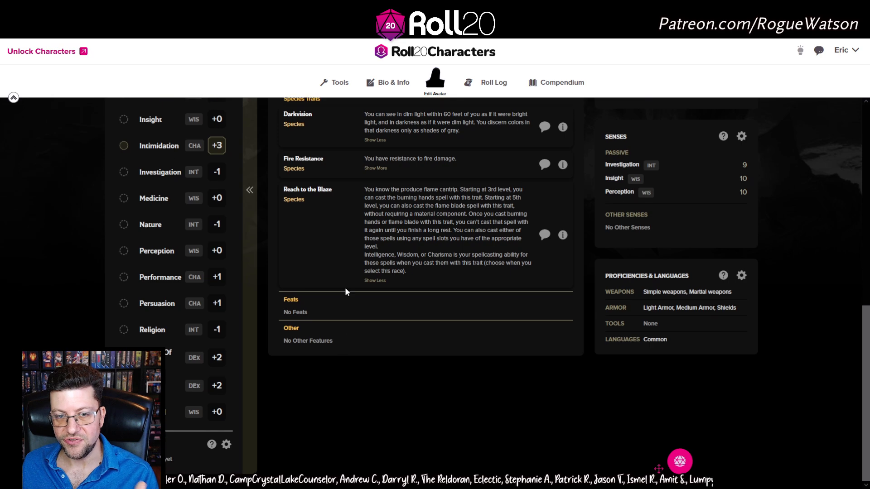
pyautogui.scroll(7, 347, 276)
pyautogui.scroll(-6, 352, 281)
pyautogui.scroll(6, 353, 298)
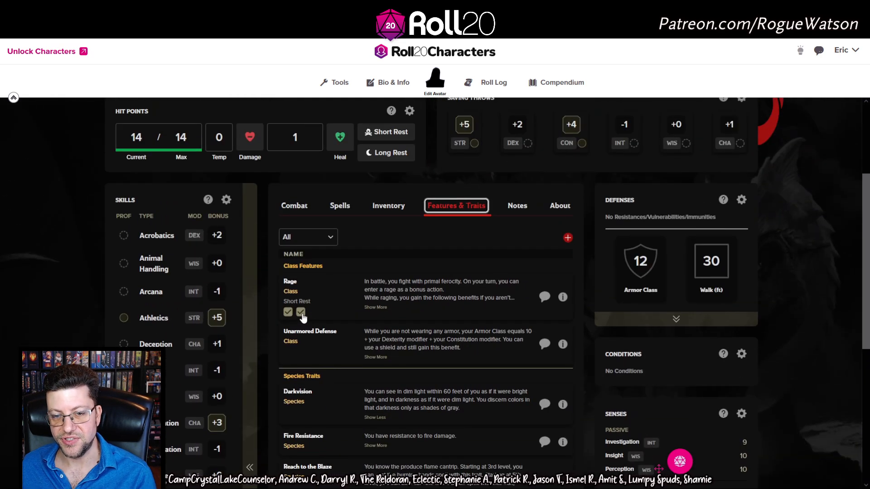
# Read the full Rage description and leave both Rage Short Rest uses checked
pyautogui.click(301, 313)
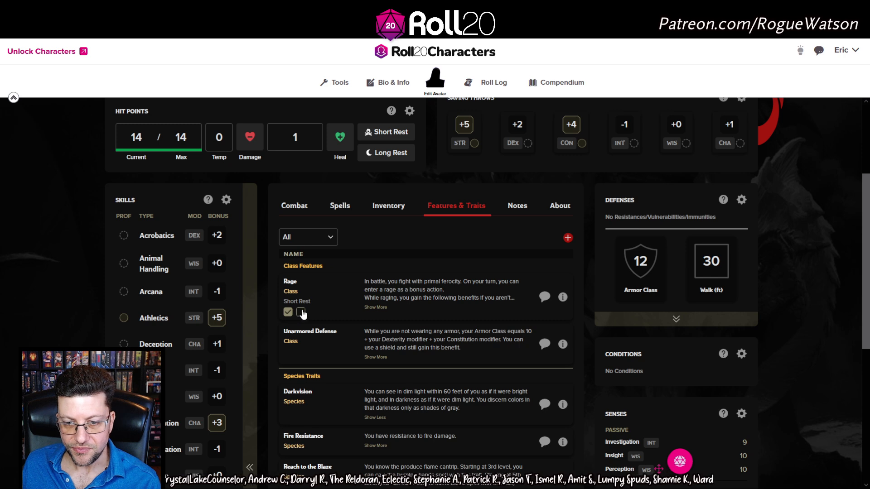
pyautogui.click(377, 308)
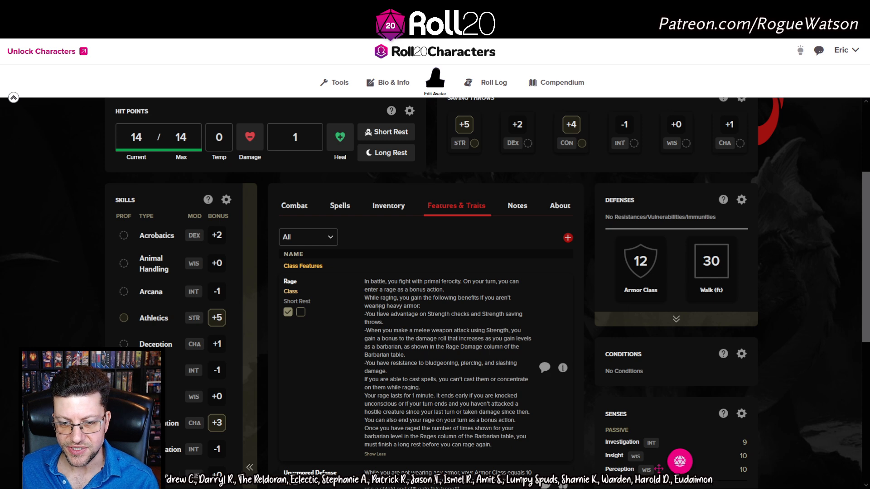
pyautogui.click(386, 456)
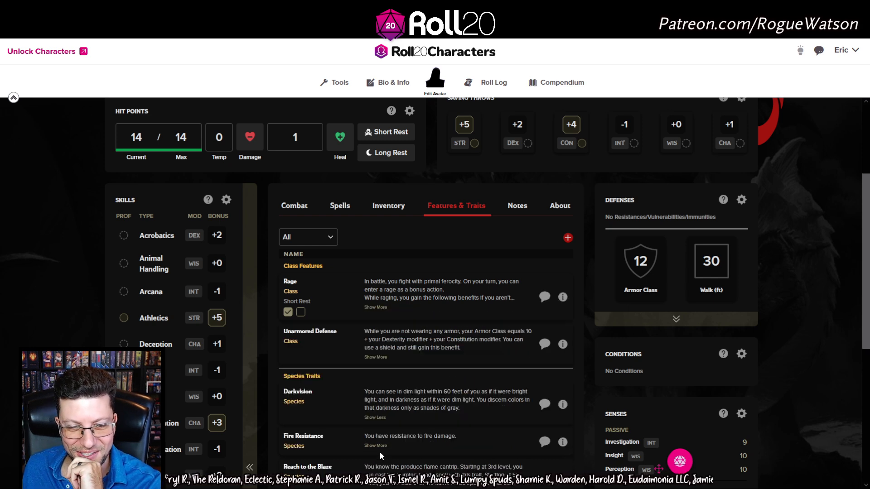
pyautogui.click(300, 313)
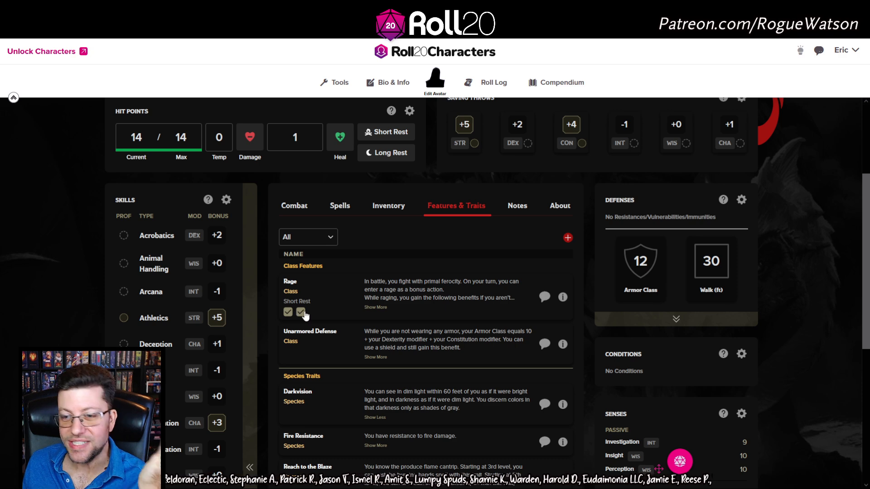
pyautogui.click(301, 313)
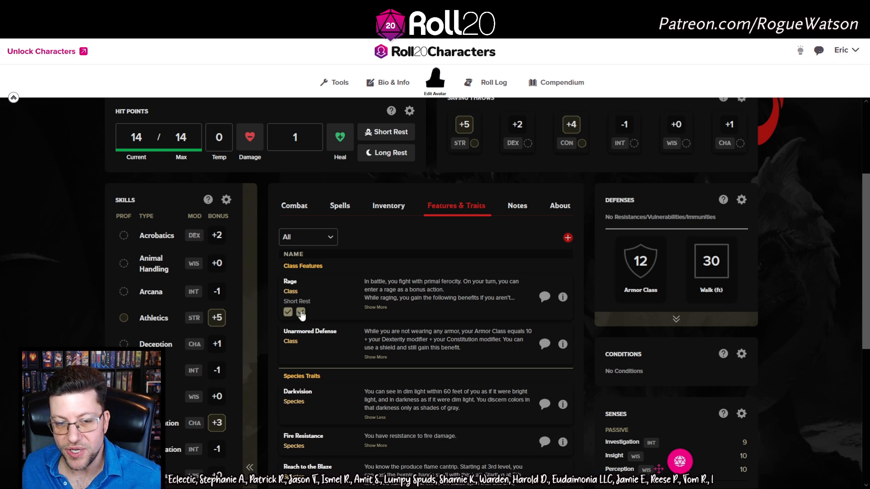
pyautogui.click(287, 312)
pyautogui.click(288, 313)
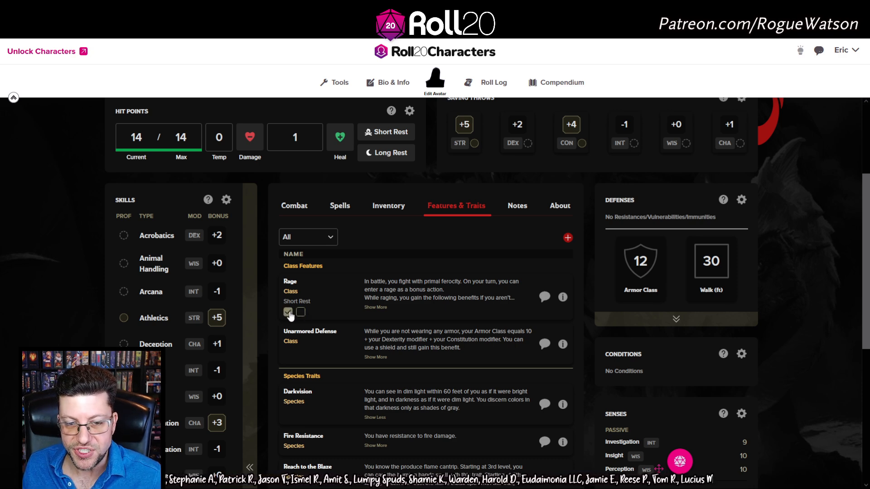
pyautogui.click(301, 313)
# Scroll through the features list and switch to the Inventory
pyautogui.scroll(-1, 301, 316)
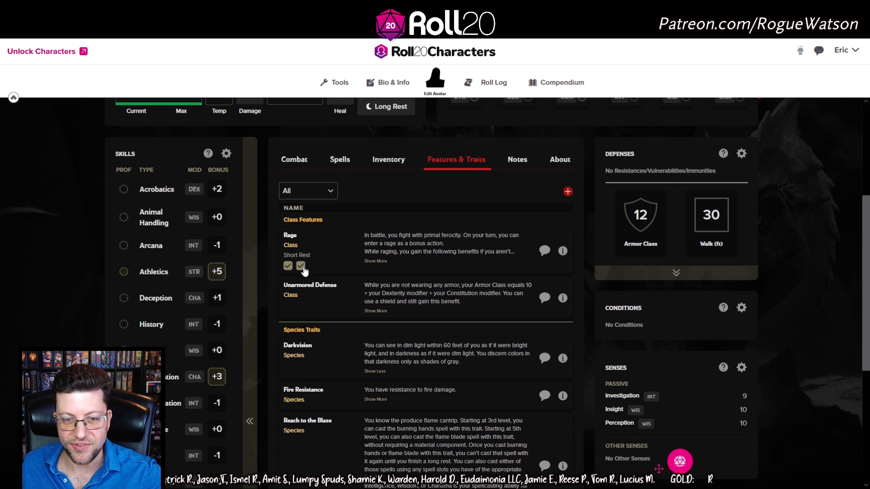
pyautogui.scroll(4, 455, 315)
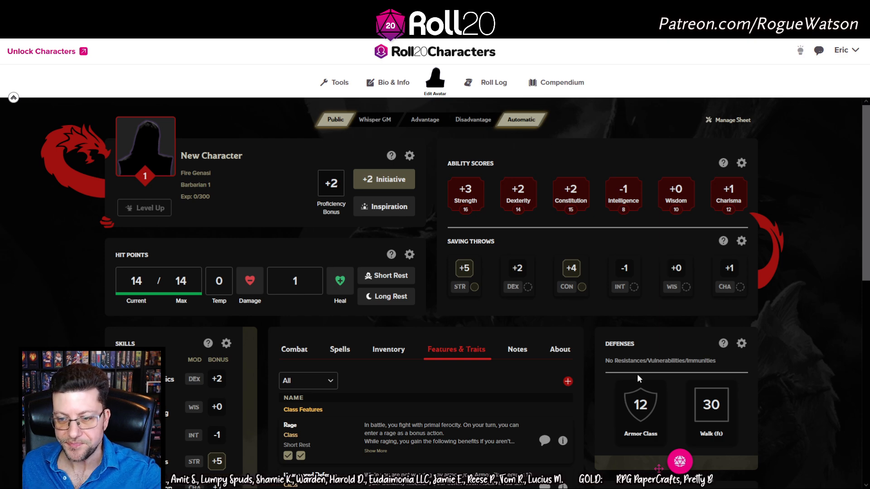
pyautogui.scroll(-6, 637, 374)
pyautogui.scroll(-3, 540, 395)
pyautogui.scroll(6, 637, 327)
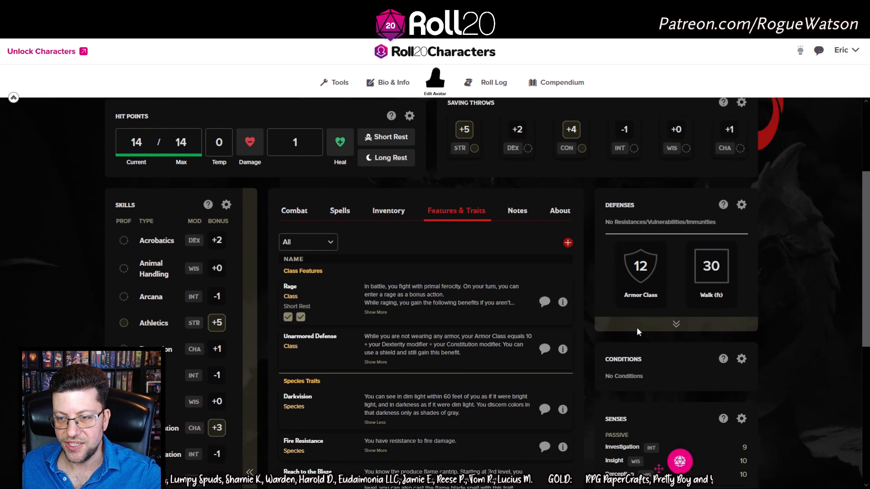
pyautogui.click(395, 211)
# Show the Barbarian's empty Spells section and scroll the sheet (14/14 HP, AC 12)
pyautogui.click(341, 210)
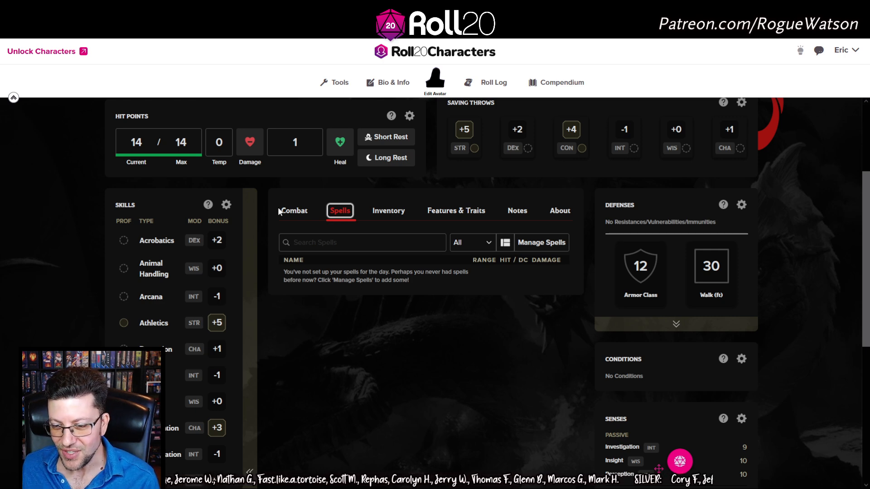
pyautogui.scroll(-2, 467, 233)
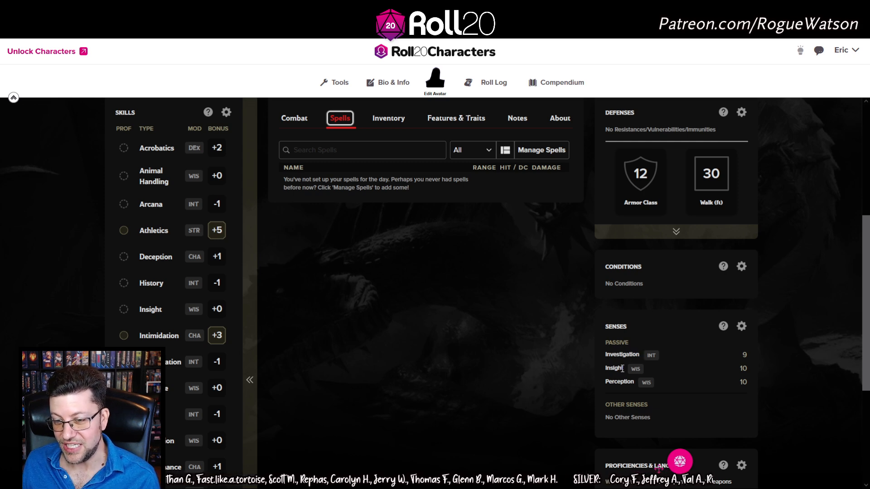
pyautogui.scroll(-4, 620, 378)
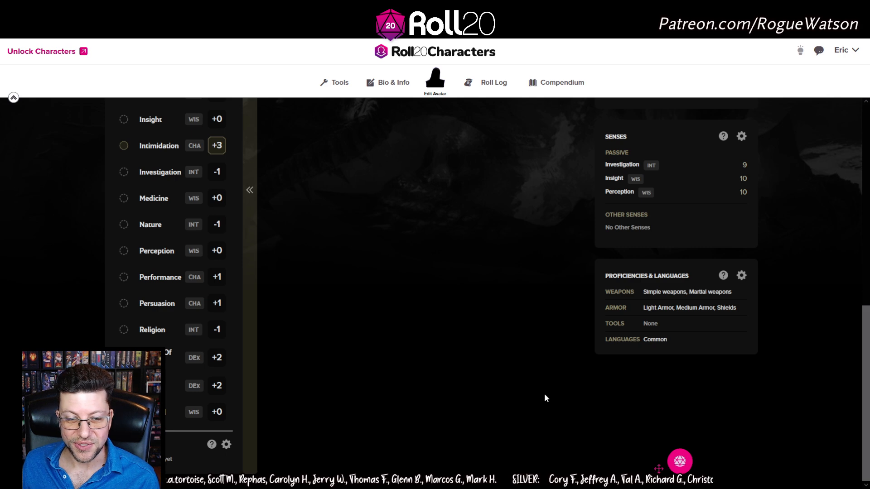
pyautogui.scroll(5, 545, 393)
pyautogui.scroll(1, 613, 354)
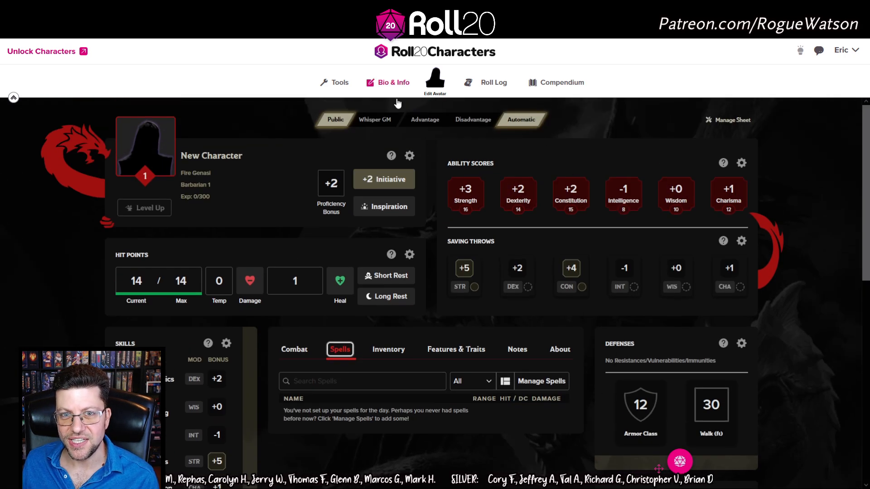
# Cancel out of Bio & Info, then view About and the empty Notes section
pyautogui.click(392, 84)
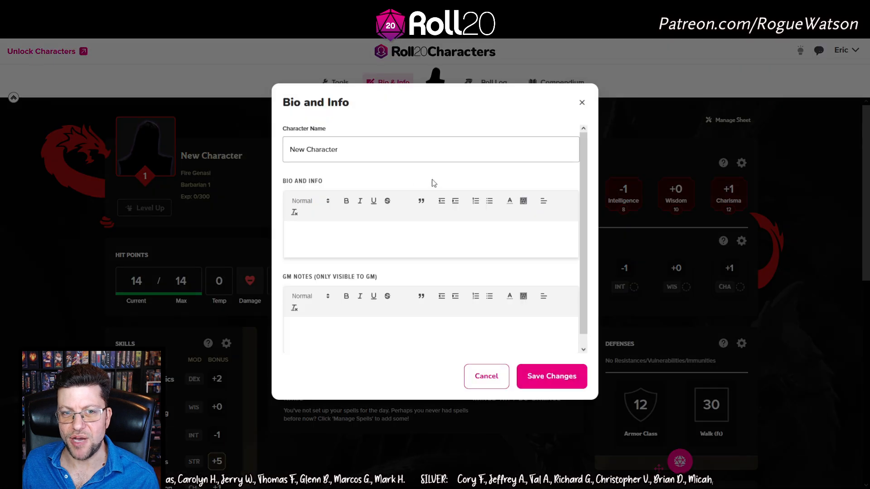
pyautogui.click(483, 389)
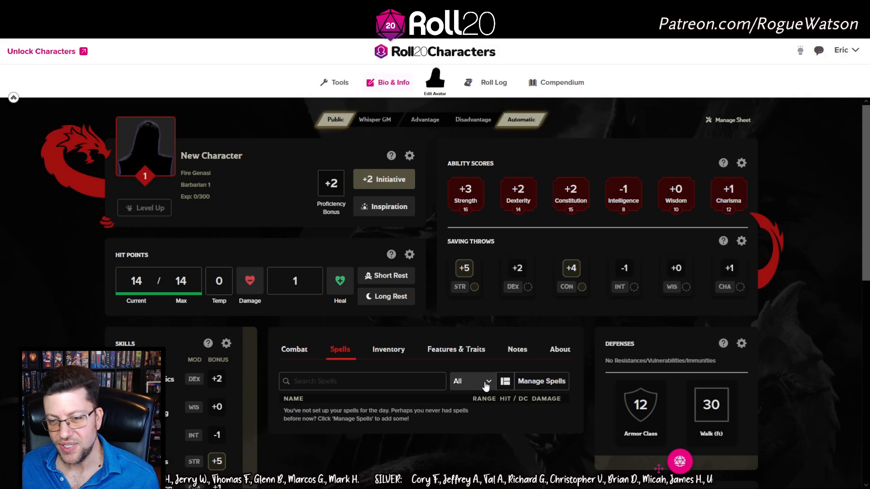
pyautogui.click(568, 352)
pyautogui.scroll(-4, 568, 351)
pyautogui.click(519, 166)
pyautogui.scroll(4, 570, 233)
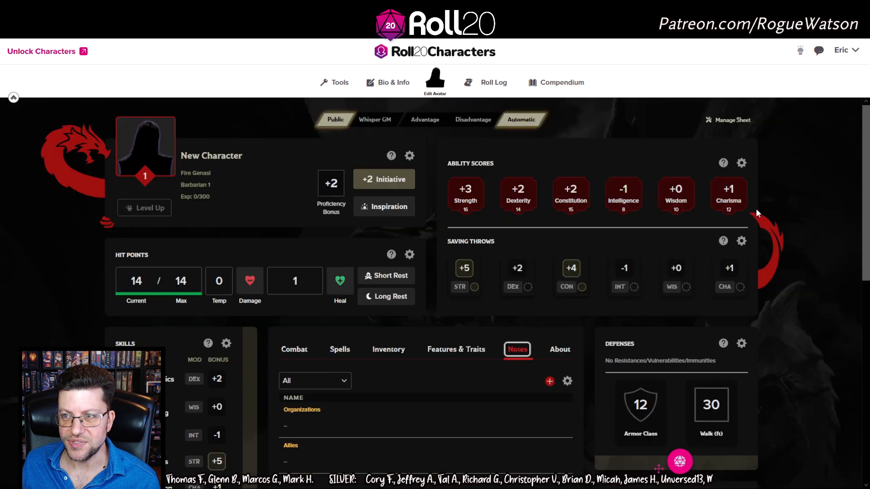
pyautogui.moveTo(851, 54)
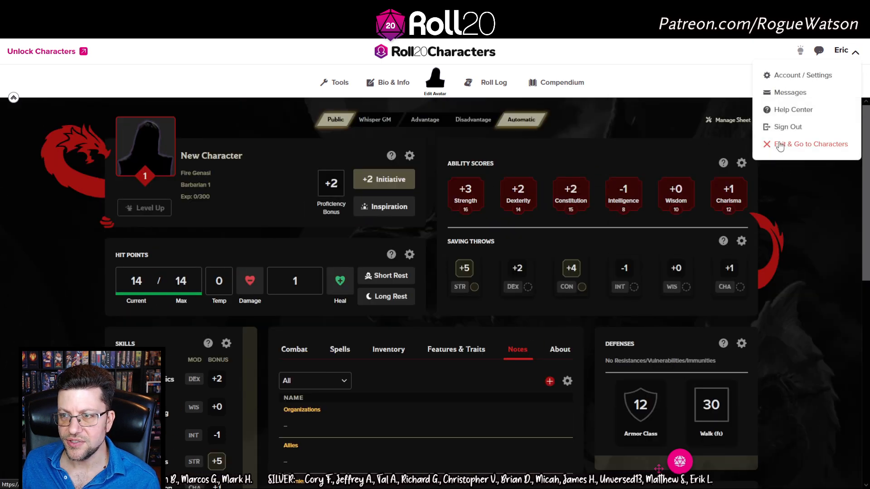
# Exit the Barbarian sheet to My Characters and open Bran Blossombottom's sheet
pyautogui.click(780, 145)
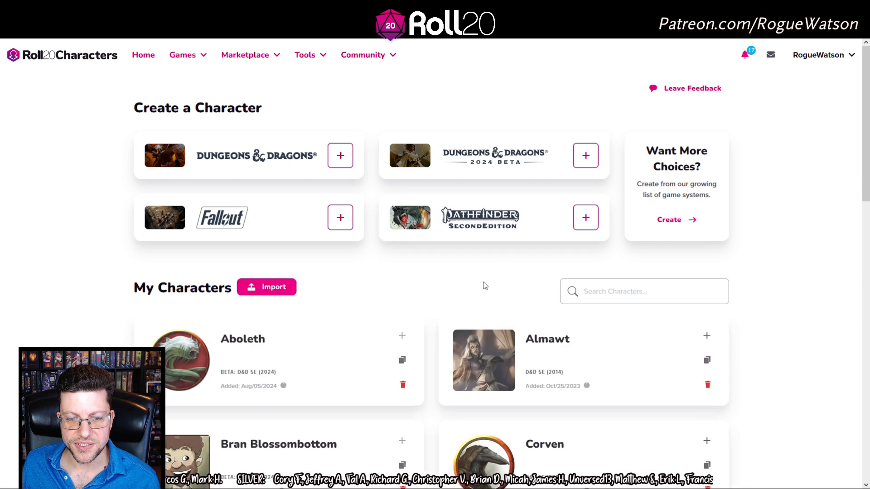
pyautogui.scroll(-2, 440, 285)
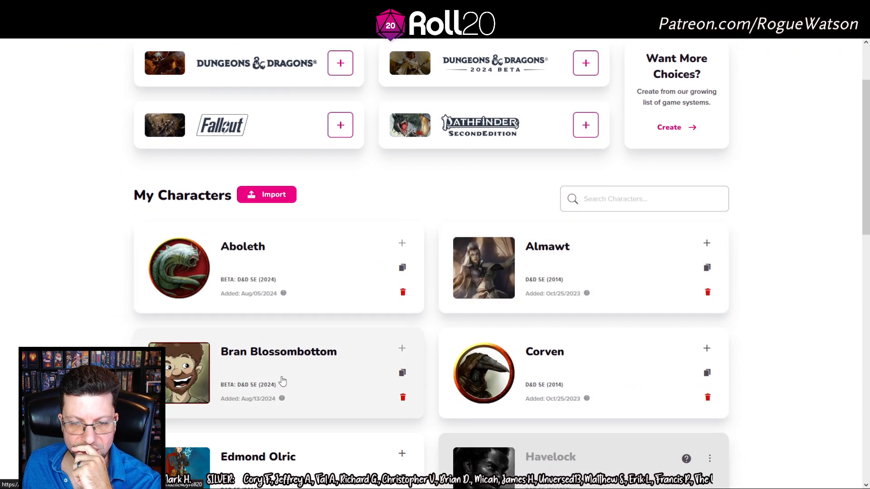
pyautogui.click(305, 357)
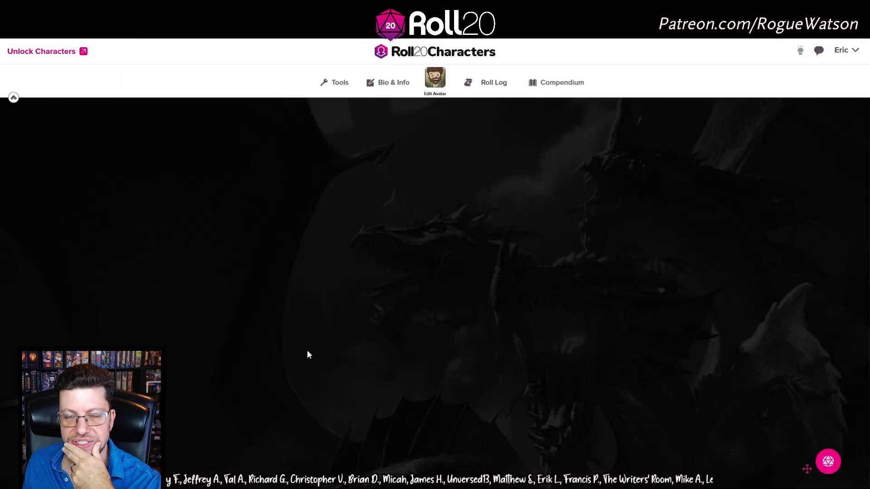
pyautogui.scroll(-2, 418, 350)
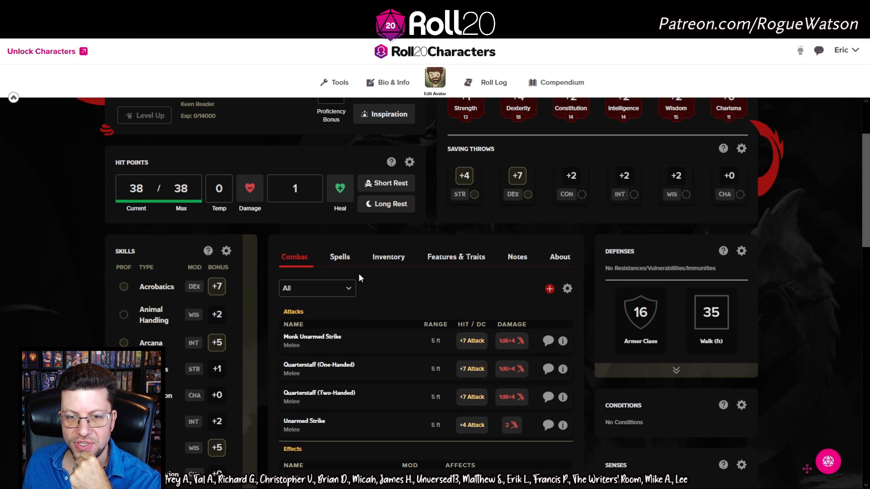
pyautogui.scroll(2, 425, 244)
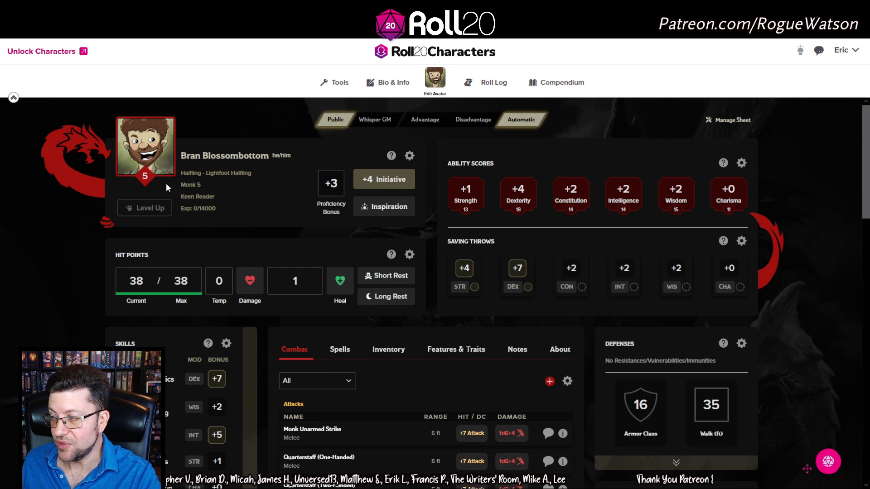
pyautogui.scroll(-2, 408, 306)
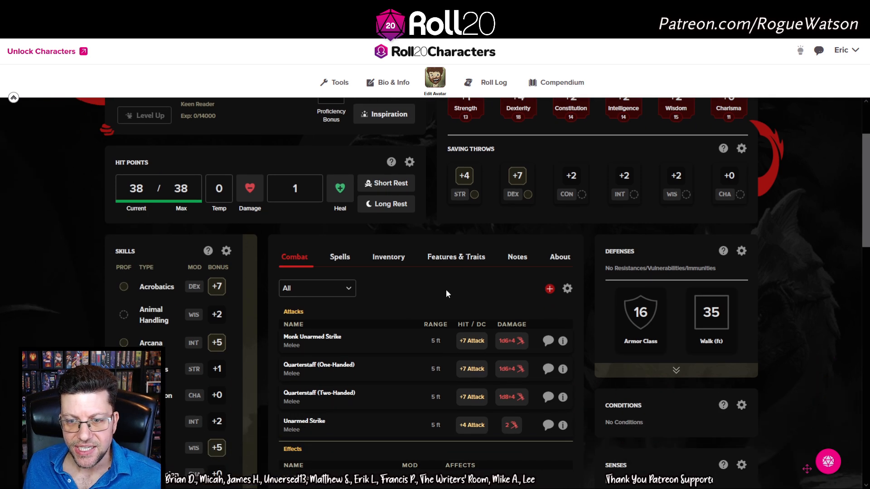
pyautogui.click(406, 267)
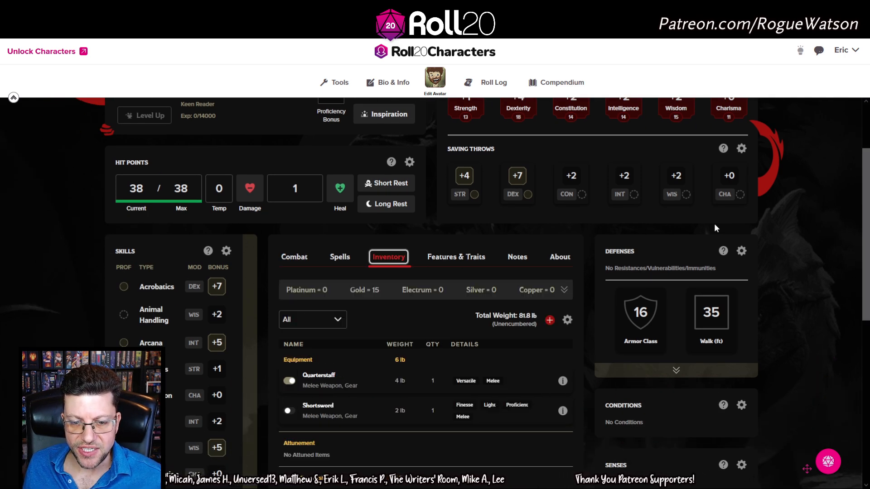
pyautogui.scroll(-2, 358, 385)
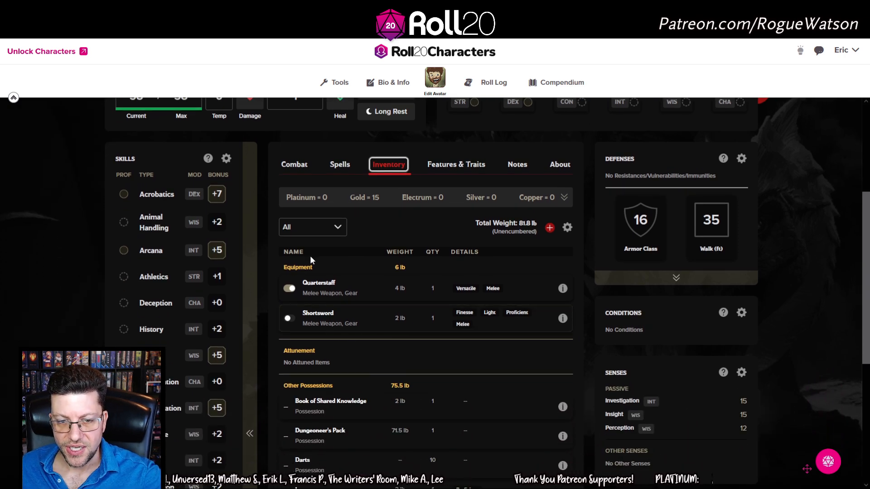
pyautogui.click(288, 318)
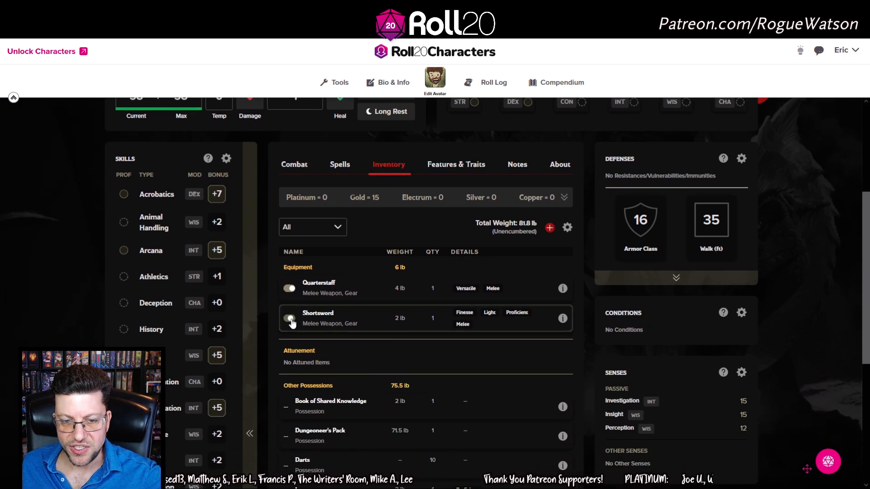
pyautogui.click(293, 167)
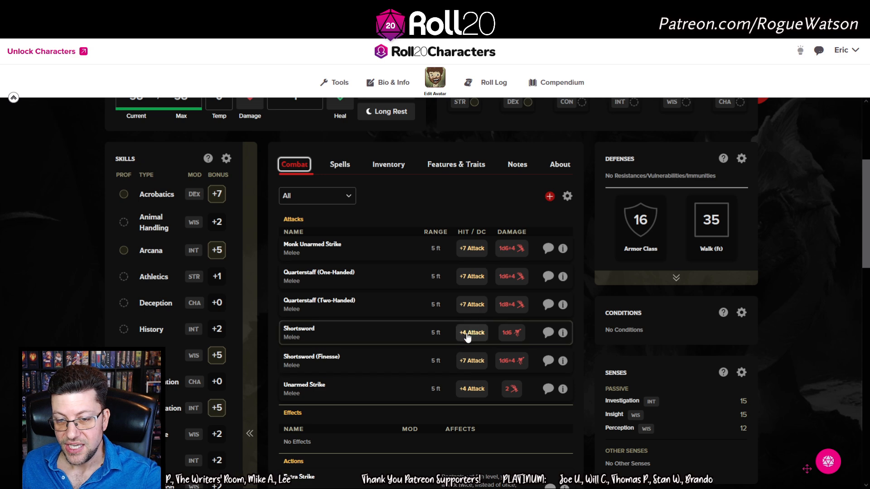
pyautogui.scroll(4, 448, 338)
pyautogui.scroll(-3, 390, 208)
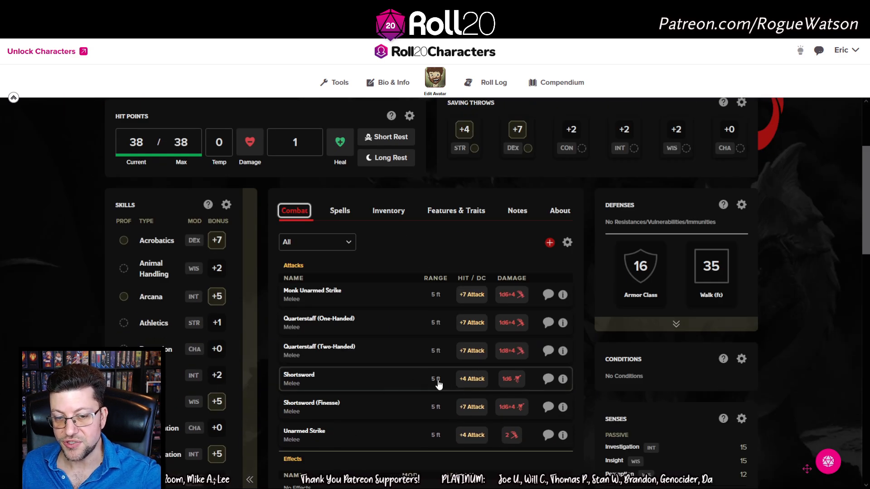
pyautogui.scroll(1, 453, 389)
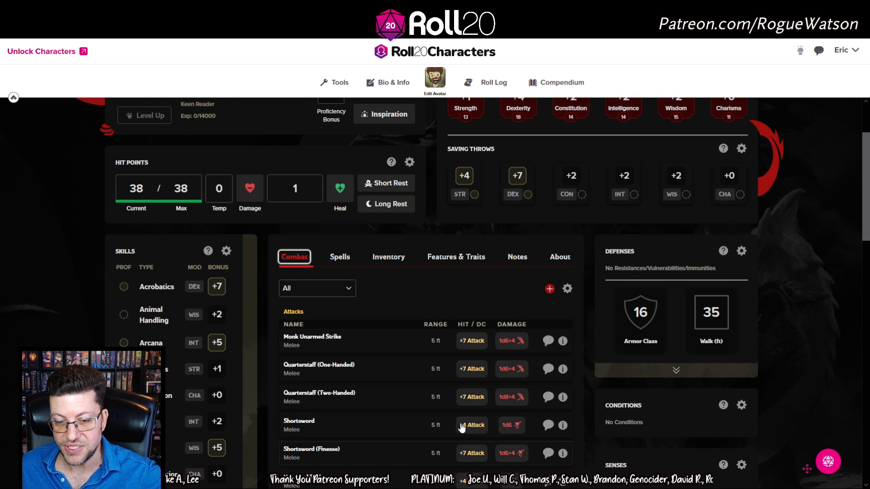
pyautogui.scroll(2, 443, 192)
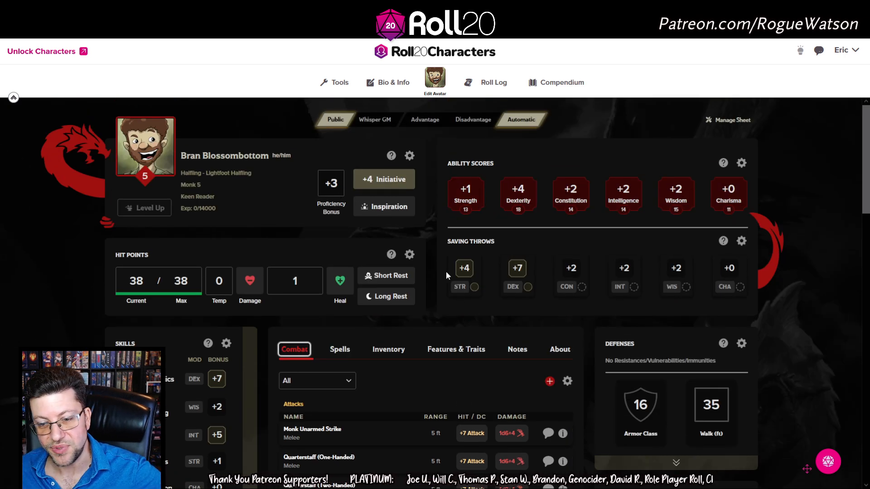
pyautogui.scroll(-5, 445, 271)
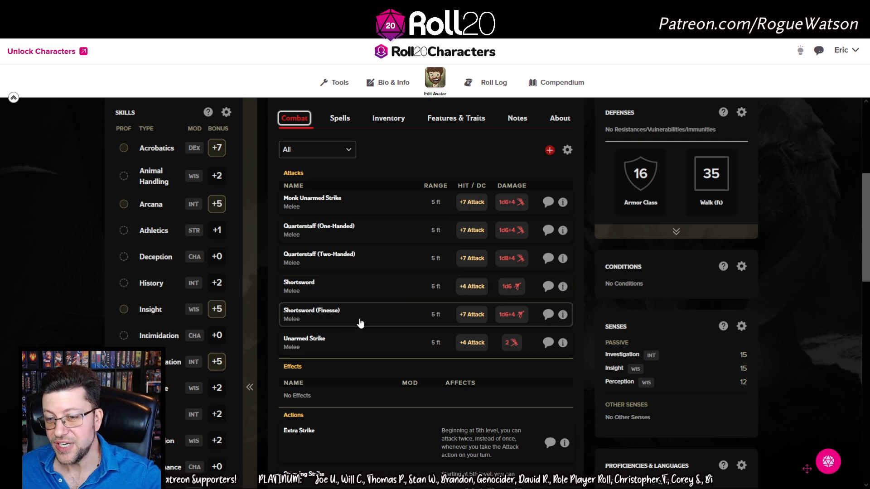
pyautogui.scroll(5, 411, 191)
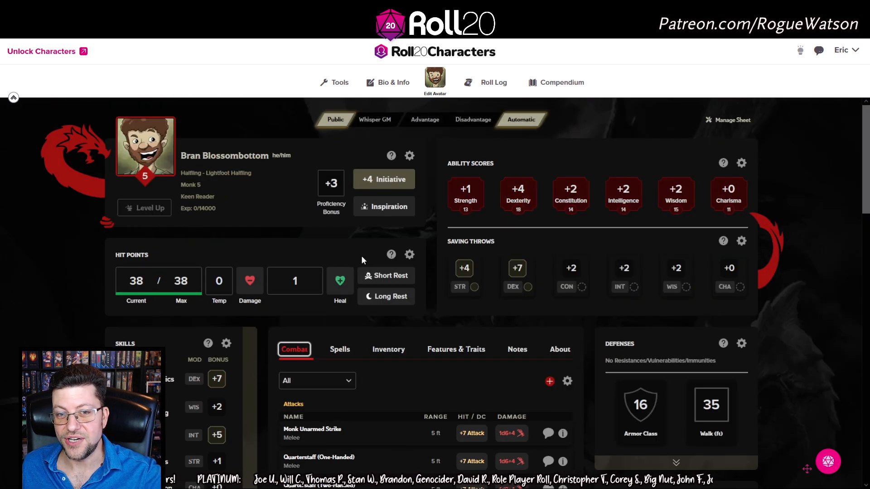
pyautogui.scroll(-4, 360, 256)
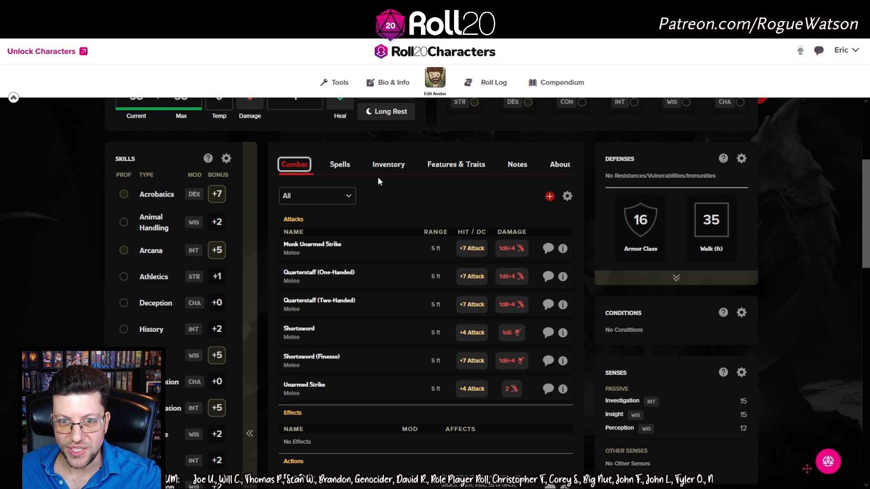
pyautogui.click(455, 166)
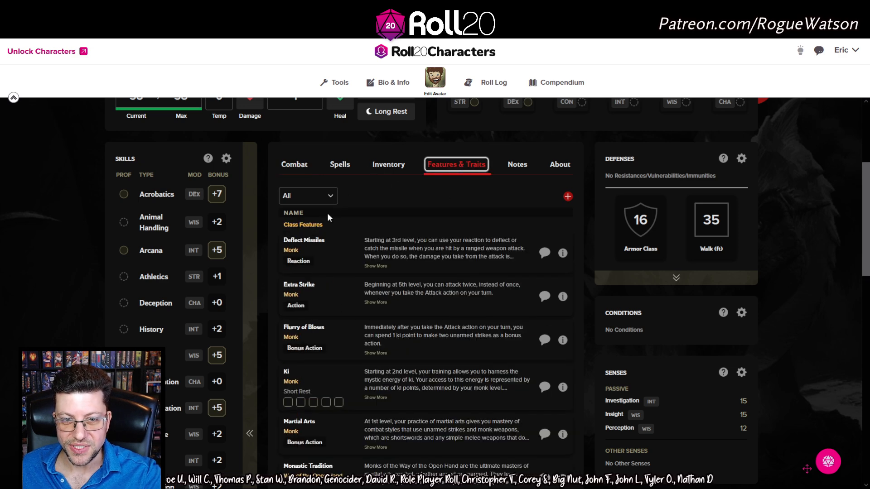
pyautogui.scroll(-3, 327, 227)
pyautogui.scroll(-2, 317, 345)
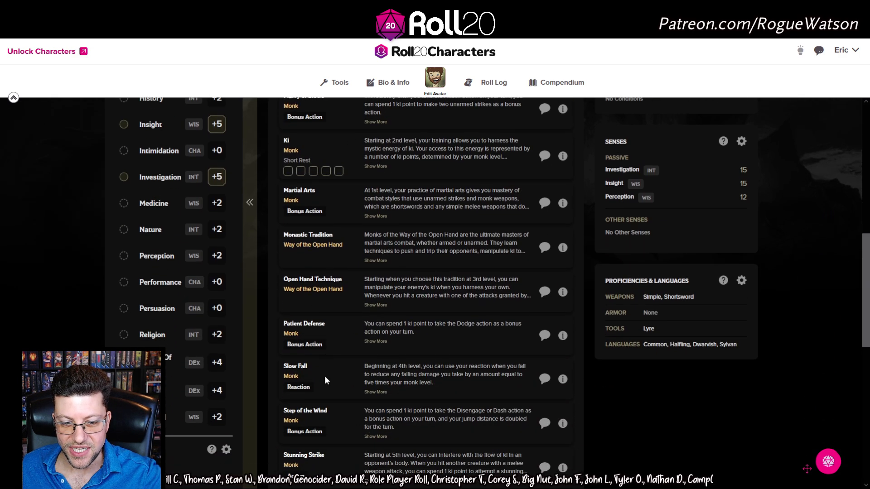
pyautogui.scroll(4, 350, 398)
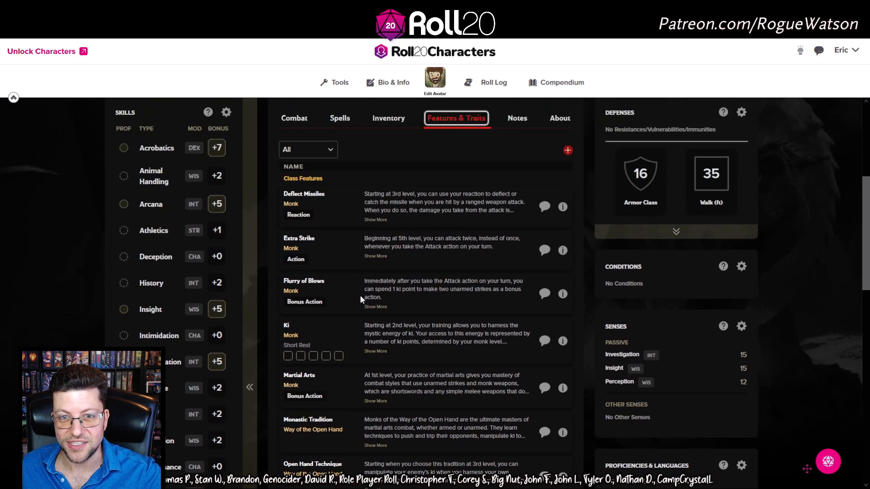
pyautogui.click(294, 119)
pyautogui.scroll(-8, 437, 293)
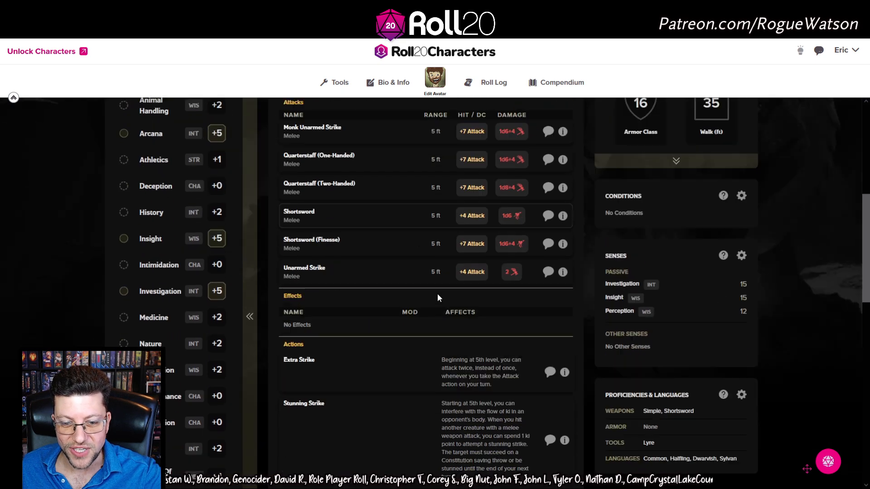
pyautogui.scroll(-4, 431, 306)
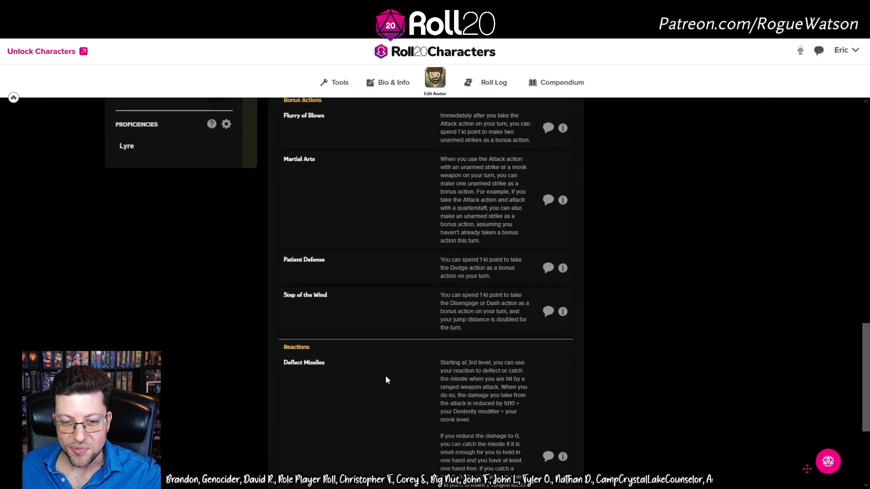
pyautogui.scroll(2, 381, 369)
pyautogui.scroll(6, 378, 362)
pyautogui.scroll(-3, 327, 236)
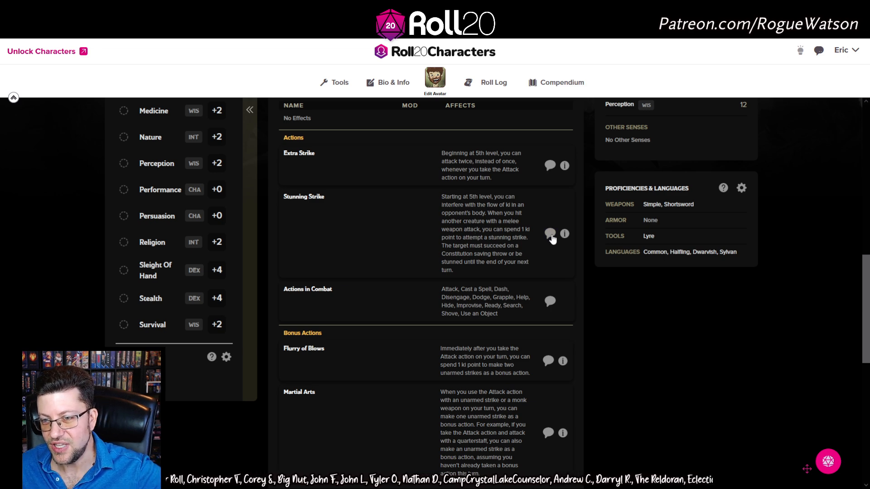
pyautogui.scroll(4, 369, 292)
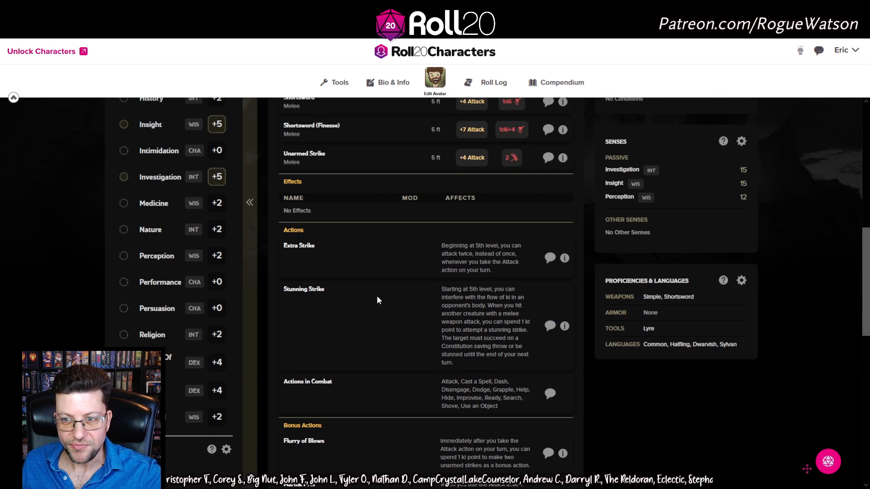
pyautogui.scroll(-4, 376, 295)
pyautogui.scroll(-3, 319, 204)
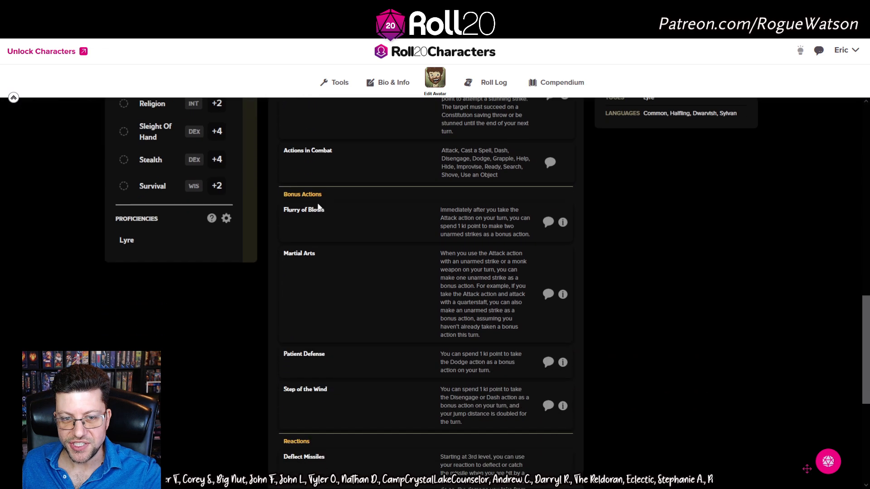
pyautogui.scroll(-3, 312, 295)
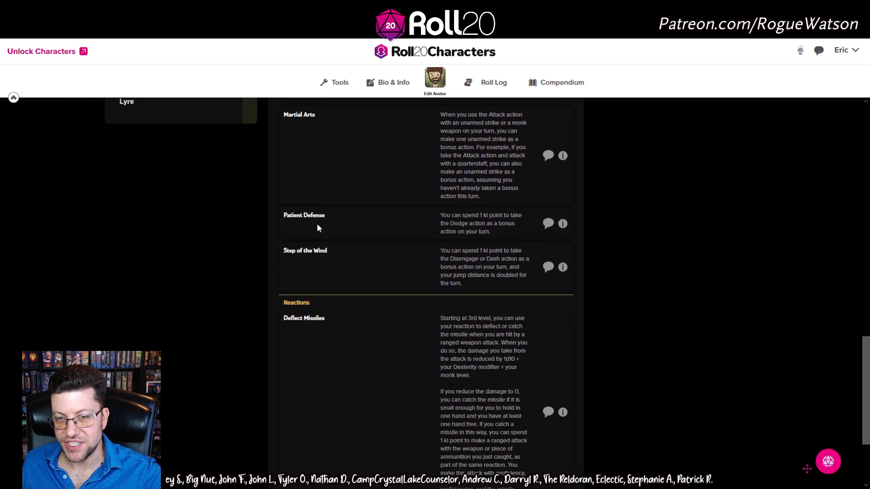
pyautogui.scroll(-3, 317, 253)
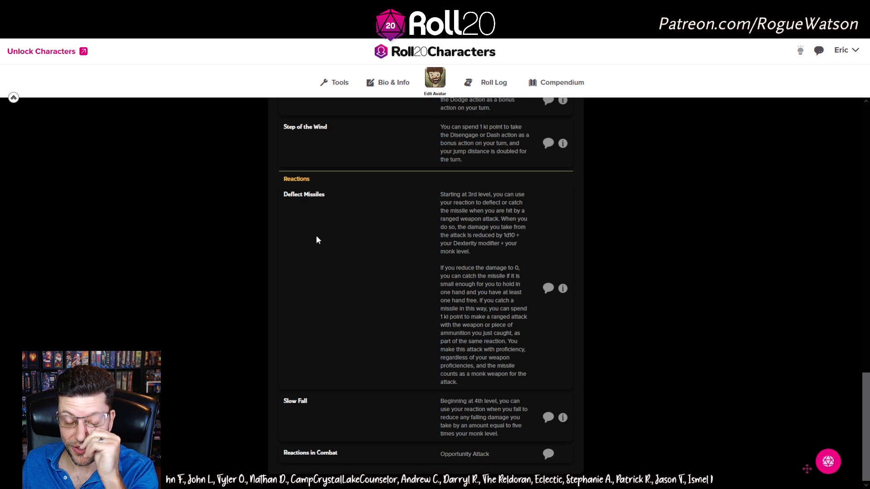
pyautogui.scroll(20, 337, 254)
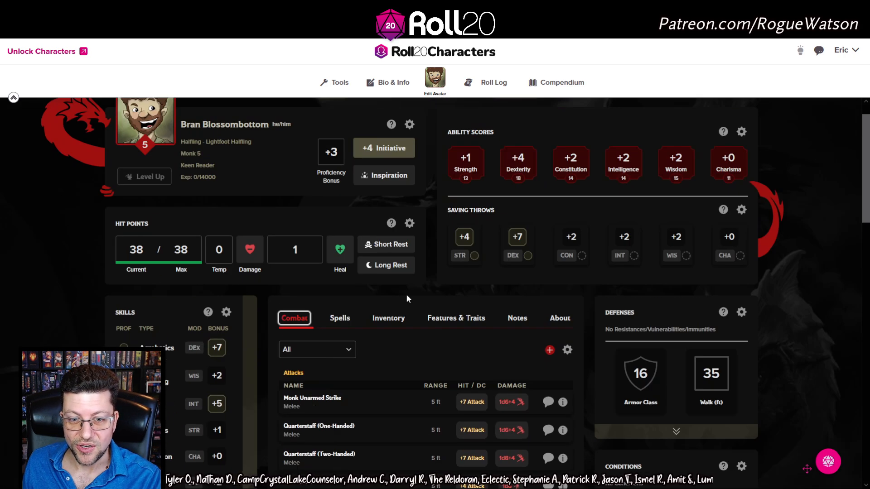
# Switch from the Monk's Inventory to its Features & Traits
pyautogui.click(389, 319)
pyautogui.click(455, 318)
pyautogui.scroll(-5, 426, 333)
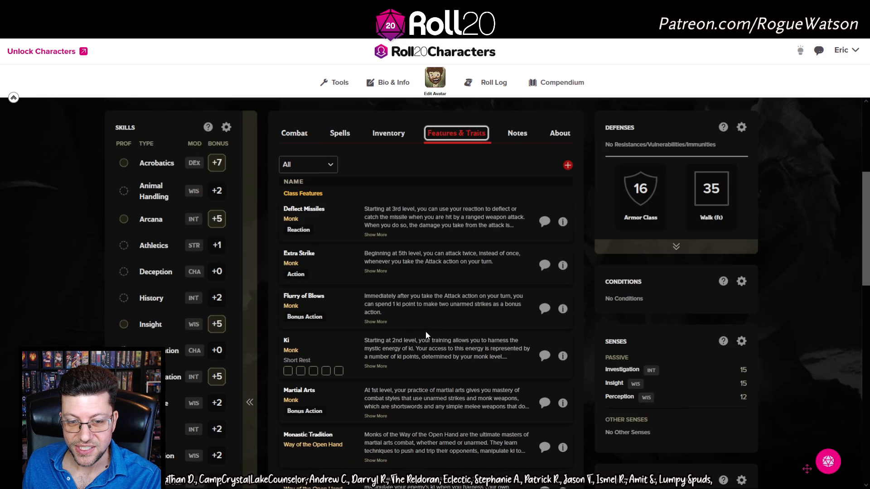
pyautogui.scroll(-3, 404, 283)
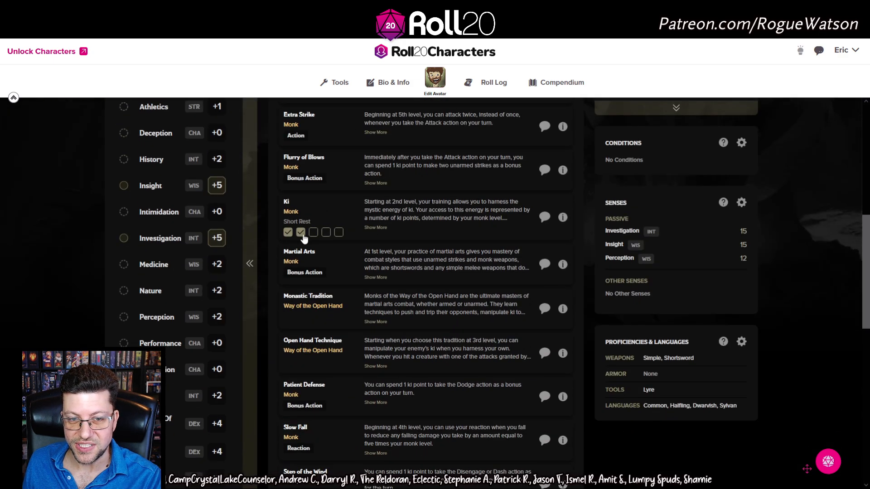
# Mark the third and fourth Ki points spent, then scroll through the class features
pyautogui.click(313, 233)
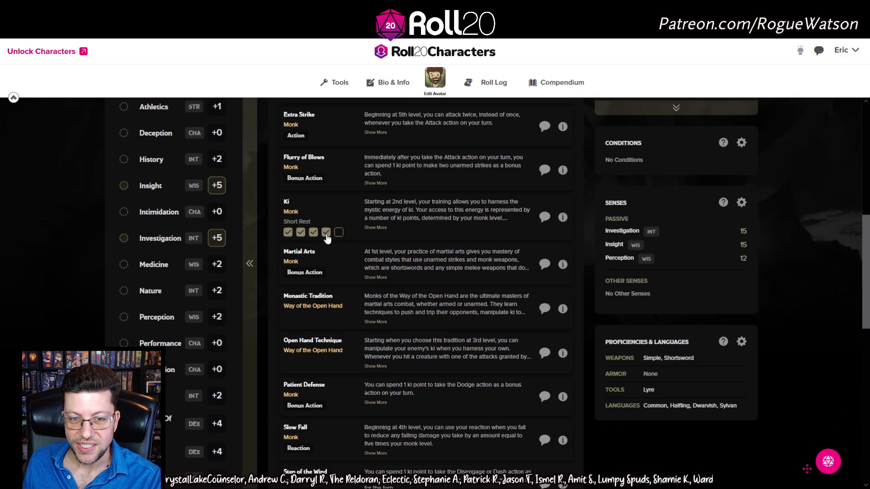
pyautogui.click(325, 233)
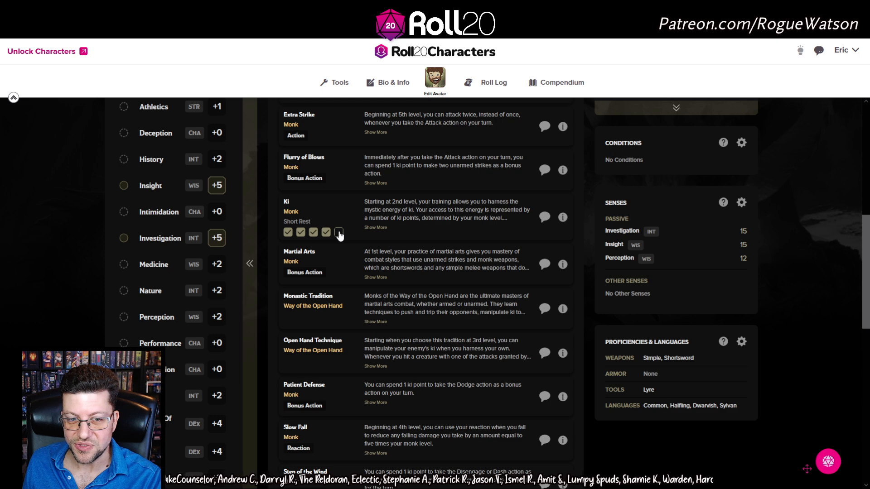
pyautogui.scroll(-4, 371, 287)
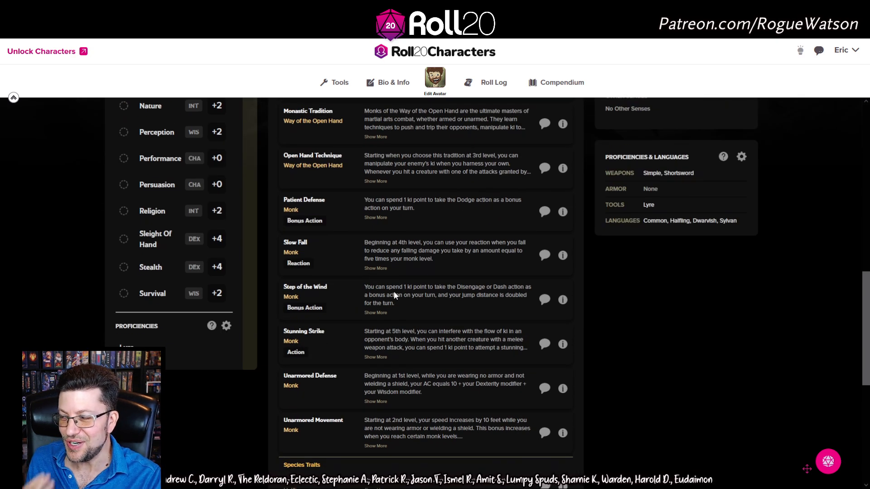
pyautogui.scroll(-5, 426, 316)
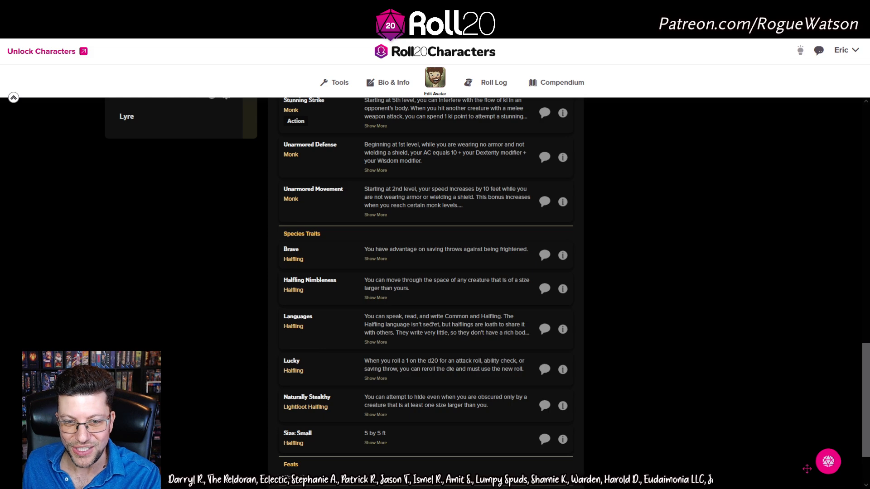
pyautogui.scroll(-2, 432, 321)
pyautogui.scroll(15, 433, 326)
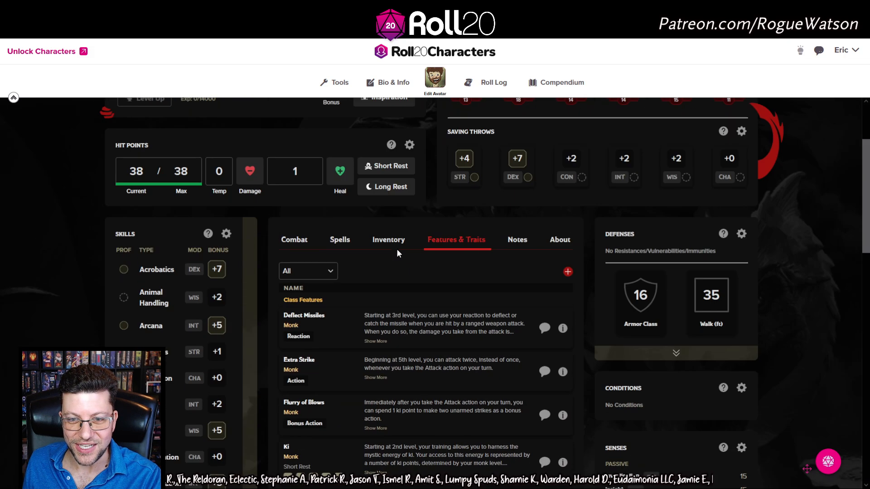
pyautogui.scroll(3, 398, 253)
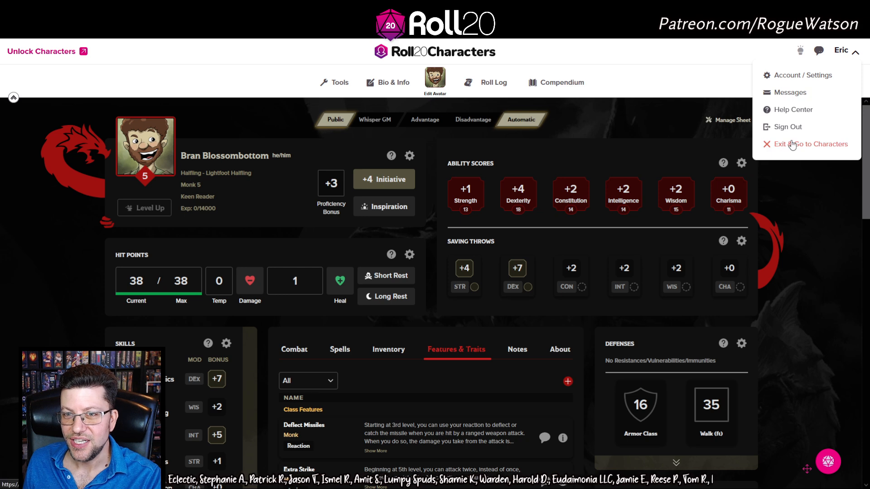
# Open Game Settings for Quests from the Infinite Staircase, showing the D&D 5E (2014) sheet template
pyautogui.click(792, 144)
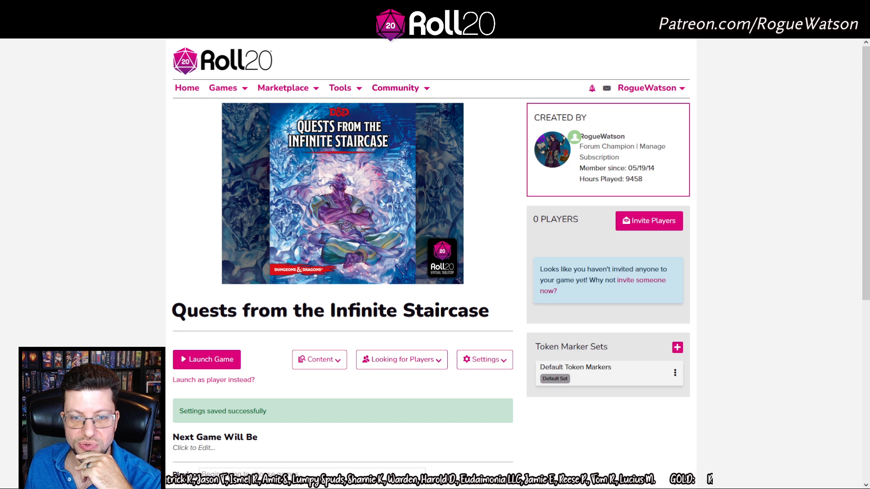
pyautogui.moveTo(374, 181)
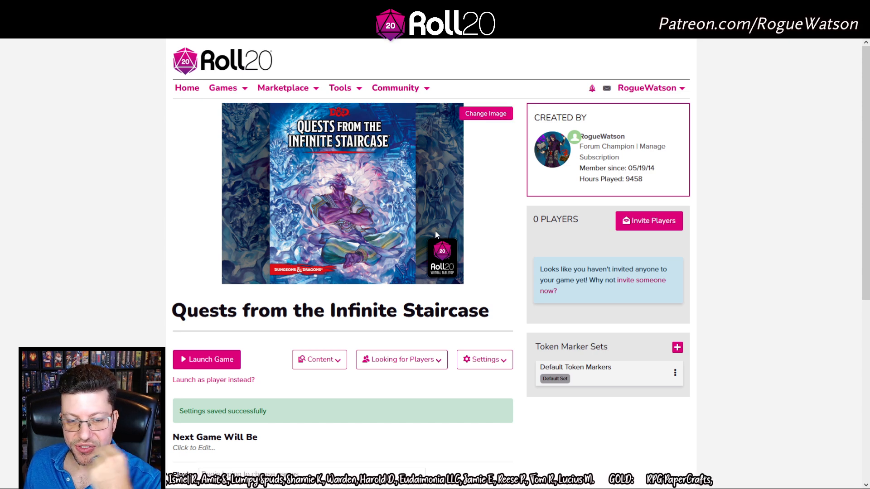
pyautogui.click(484, 359)
pyautogui.scroll(-2, 504, 300)
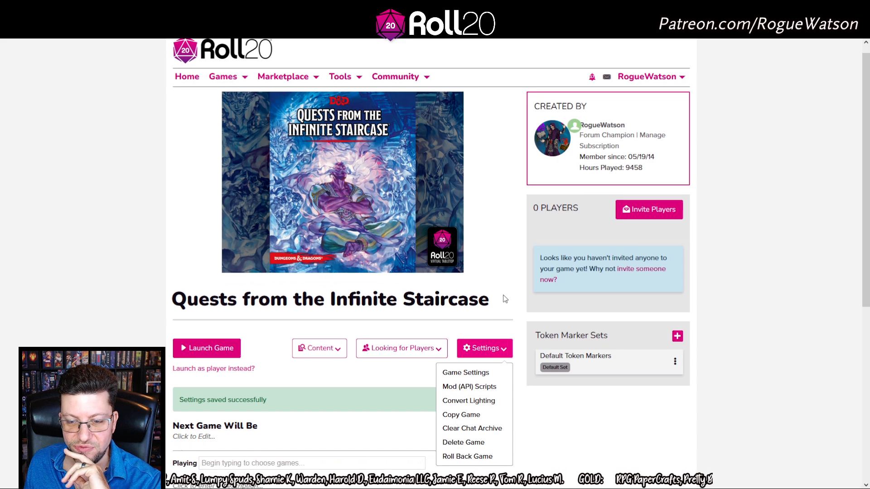
pyautogui.click(484, 342)
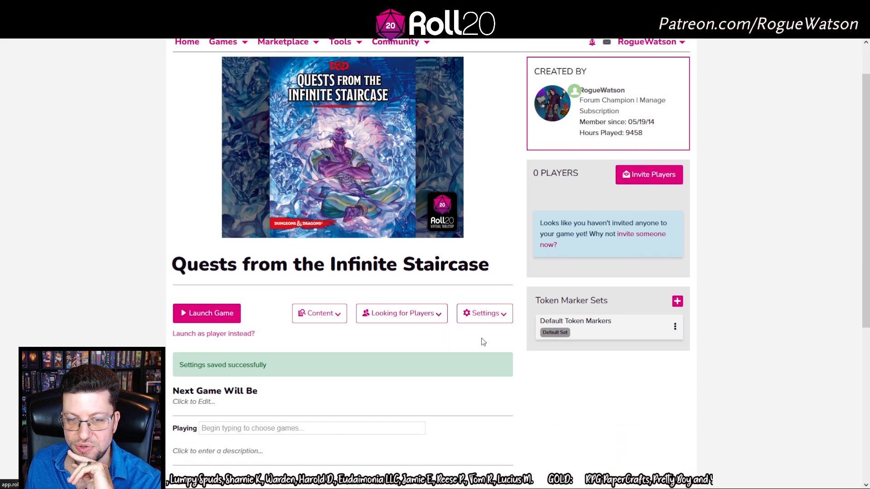
pyautogui.scroll(-8, 464, 331)
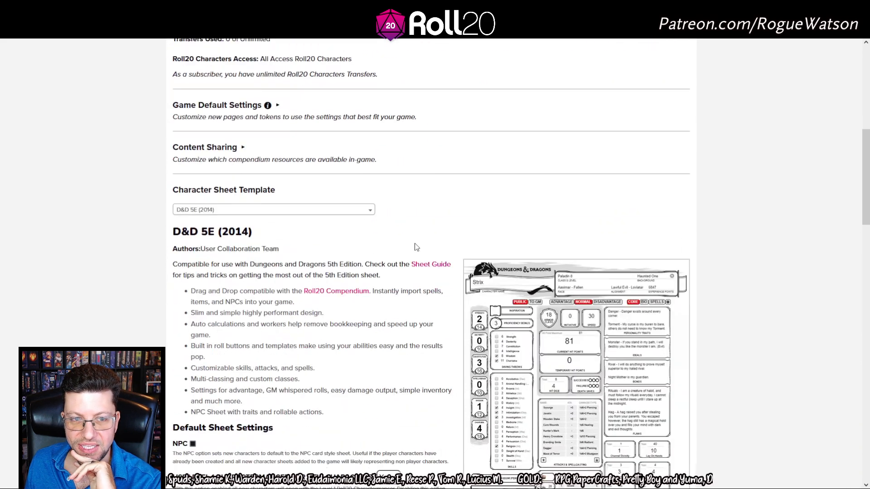
# After browsing the template list, set the game's Character Sheet Template to Beta: D&D 5E (2024) and save
pyautogui.click(239, 213)
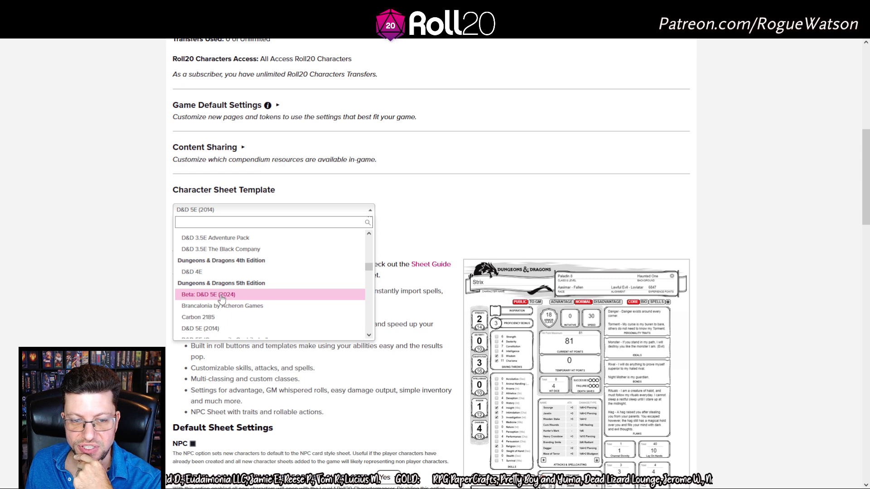
pyautogui.click(595, 245)
pyautogui.scroll(-4, 611, 266)
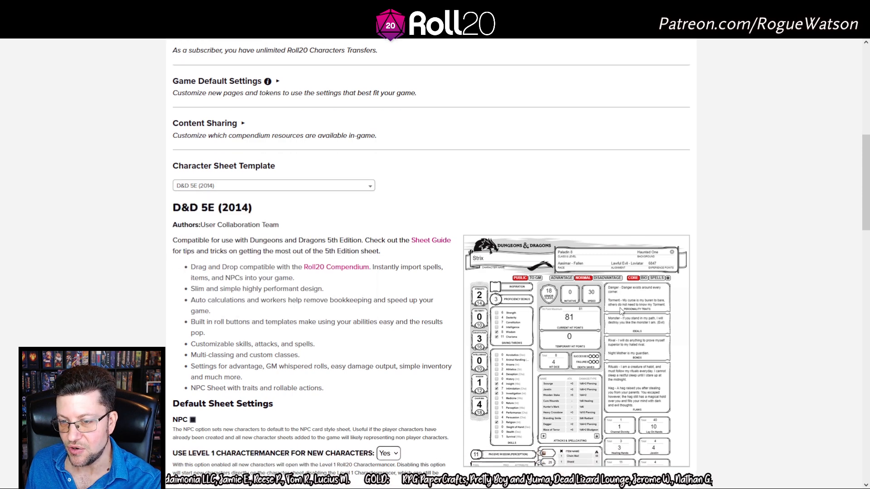
pyautogui.scroll(4, 612, 266)
pyautogui.scroll(-2, 661, 376)
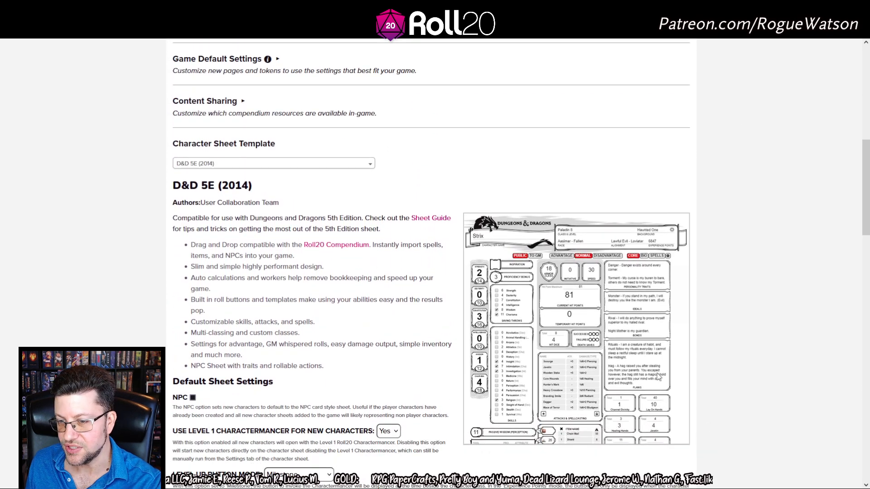
pyautogui.scroll(1, 627, 309)
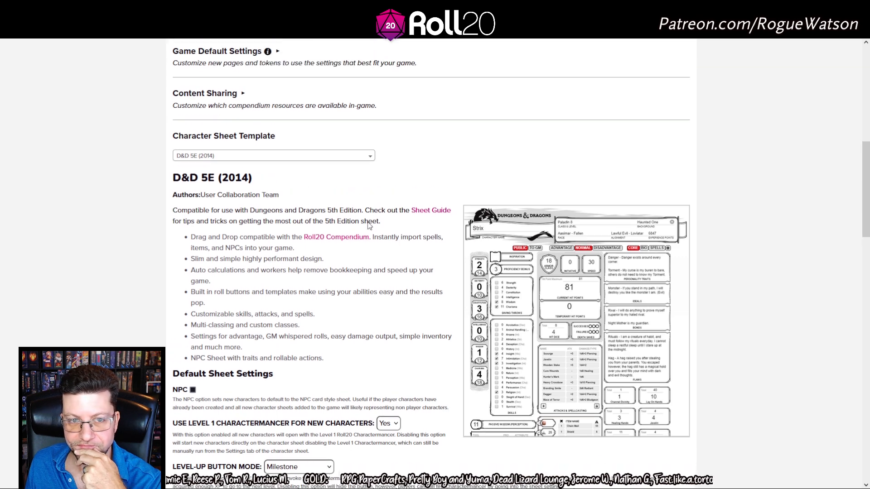
pyautogui.click(271, 165)
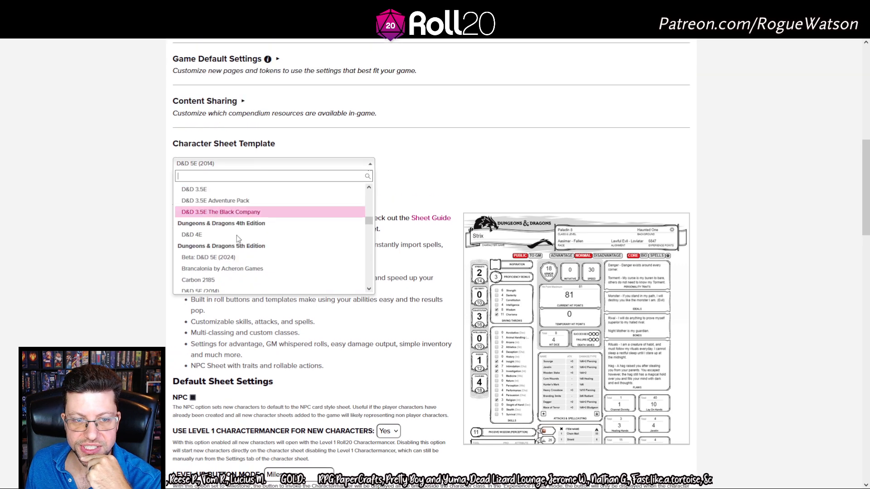
pyautogui.click(229, 258)
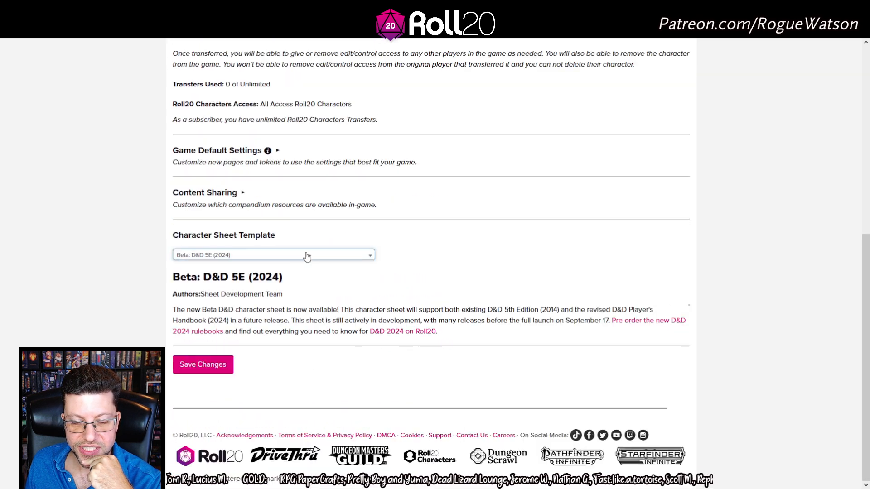
pyautogui.scroll(-2, 607, 275)
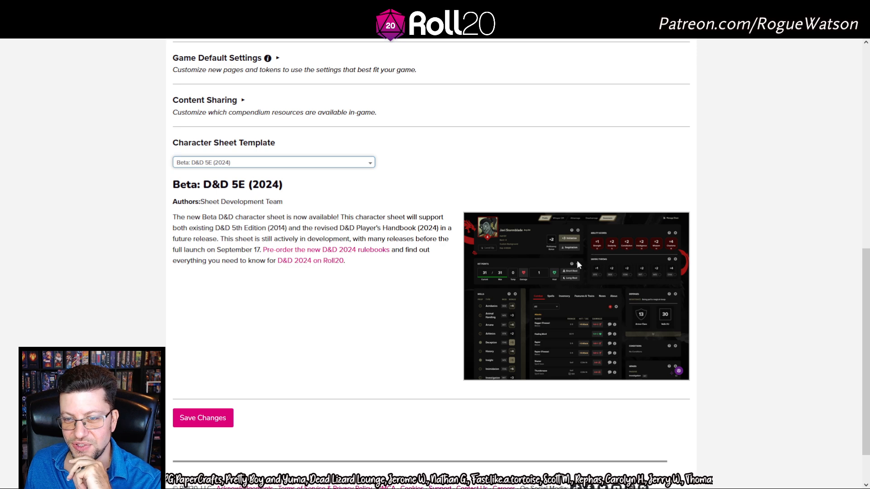
pyautogui.click(209, 423)
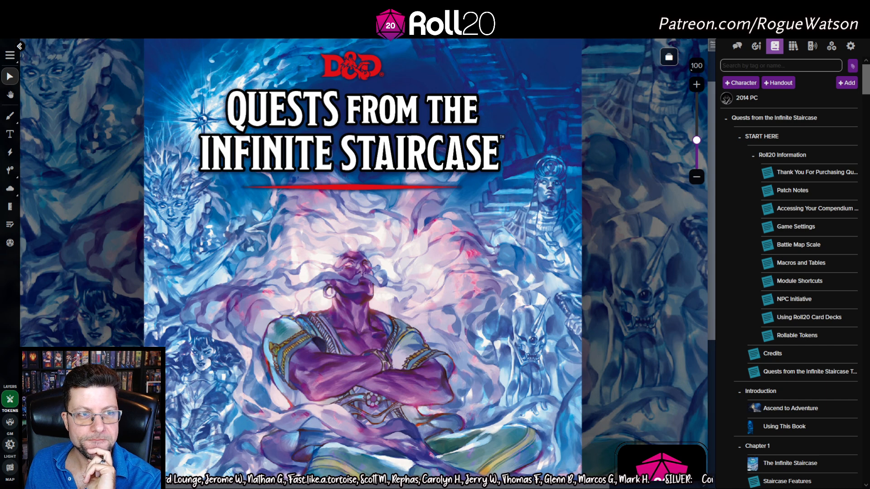
pyautogui.press('F5')
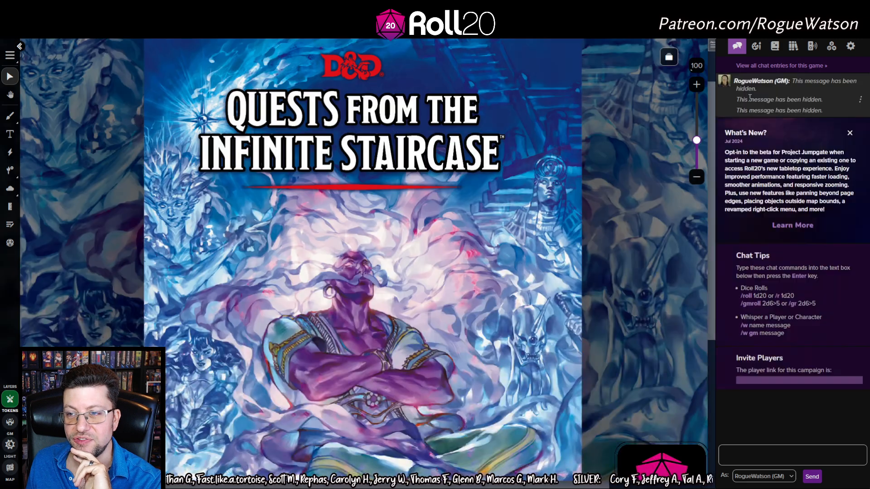
pyautogui.click(775, 46)
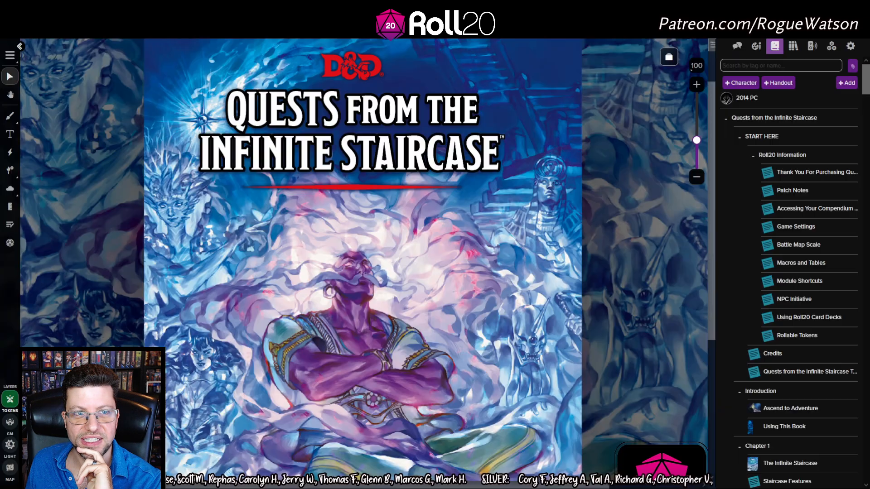
pyautogui.click(752, 99)
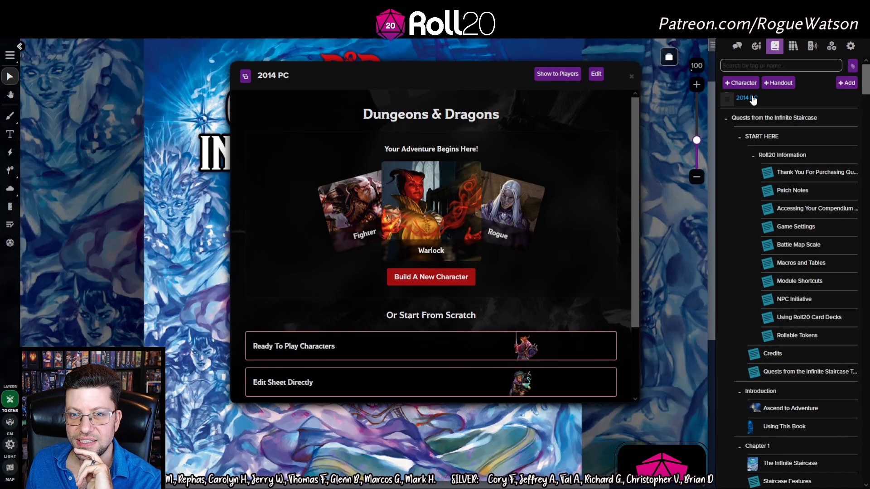
pyautogui.scroll(-2, 570, 256)
pyautogui.scroll(2, 574, 260)
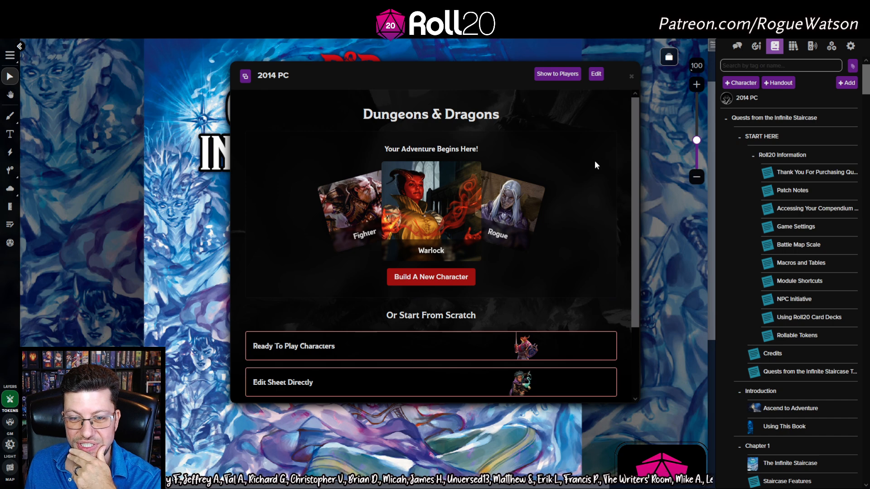
pyautogui.scroll(-3, 596, 165)
pyautogui.scroll(3, 595, 167)
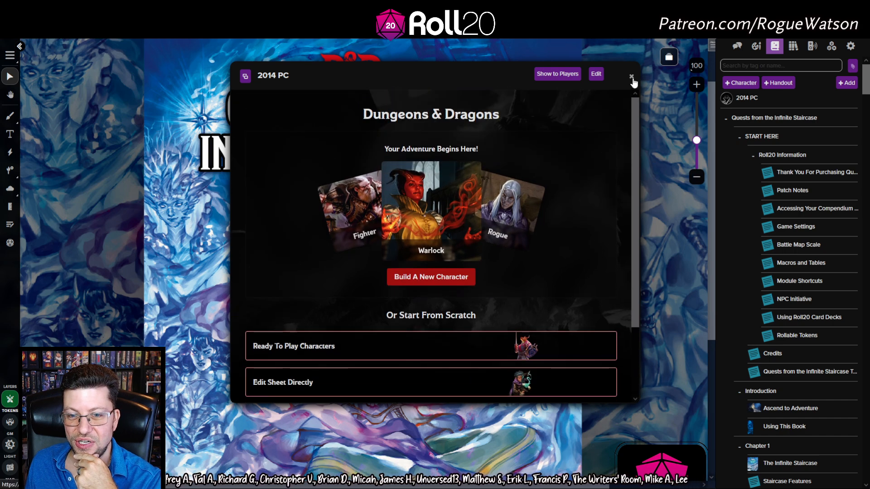
pyautogui.click(632, 77)
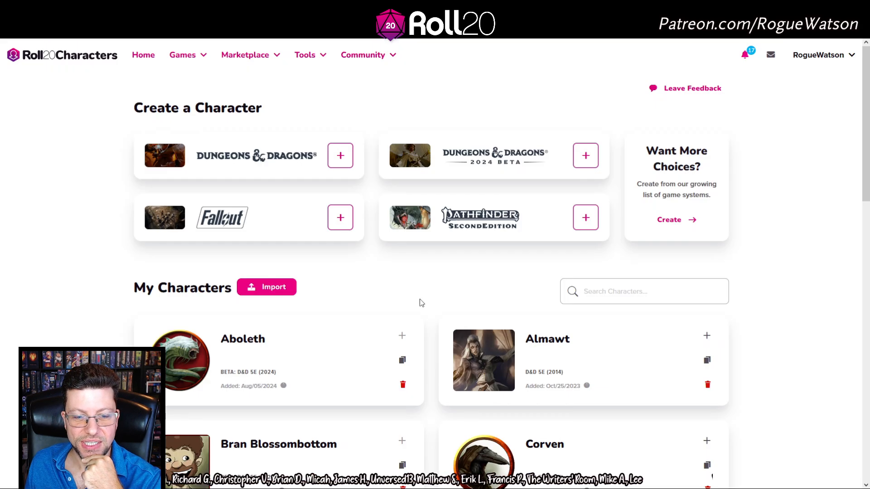
# Refresh the Characters page and add Bran Blossombottom to the Quests from the Infinite Staircase game
pyautogui.scroll(-2, 420, 301)
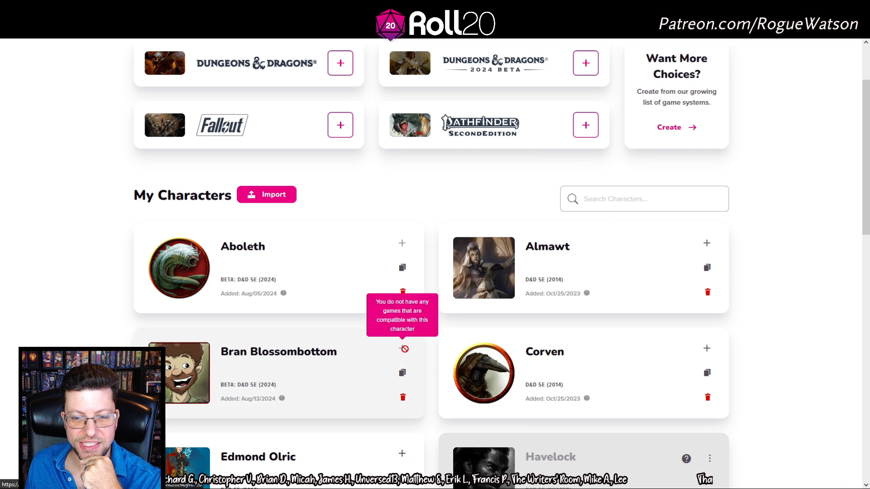
pyautogui.press('F5')
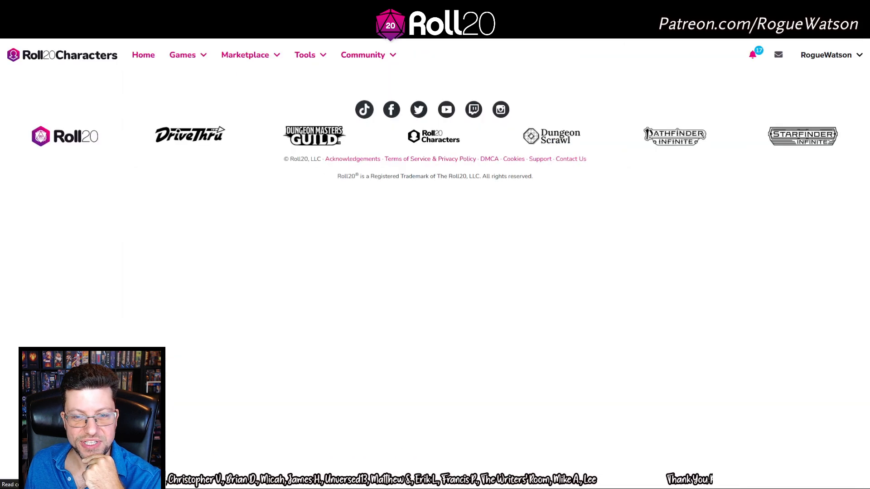
pyautogui.scroll(-2, 409, 241)
pyautogui.scroll(-3, 409, 241)
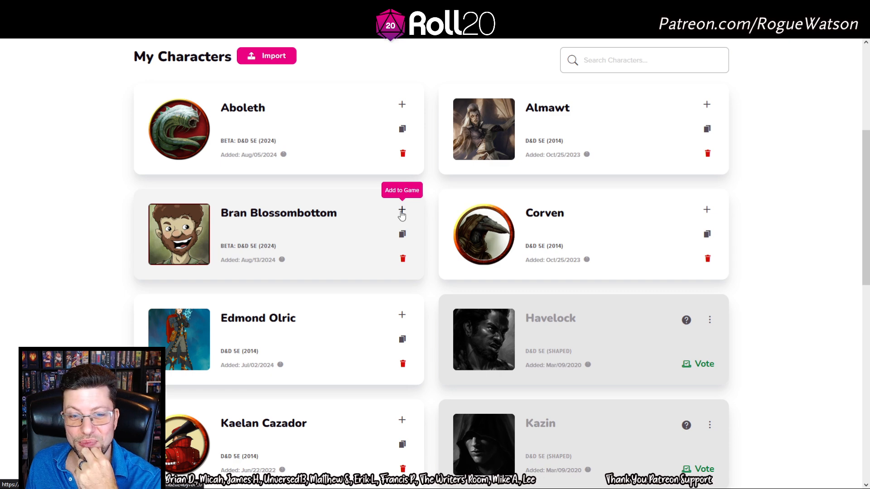
pyautogui.click(402, 211)
pyautogui.click(402, 215)
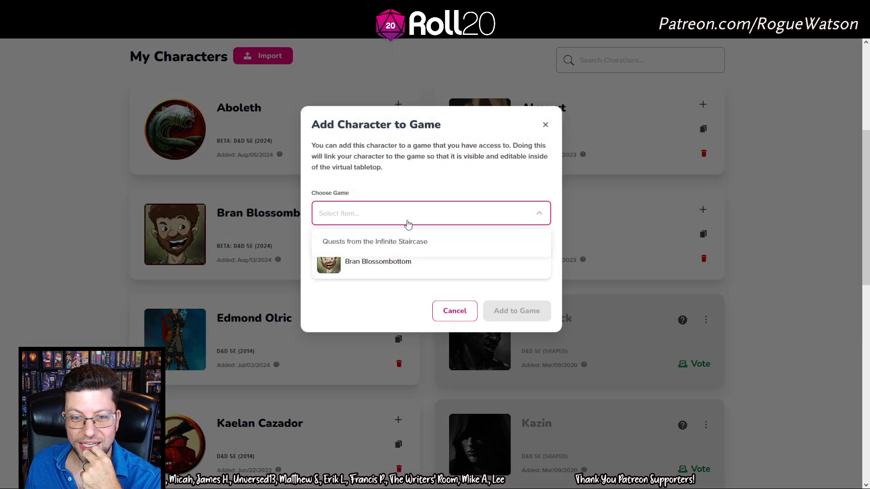
pyautogui.click(406, 244)
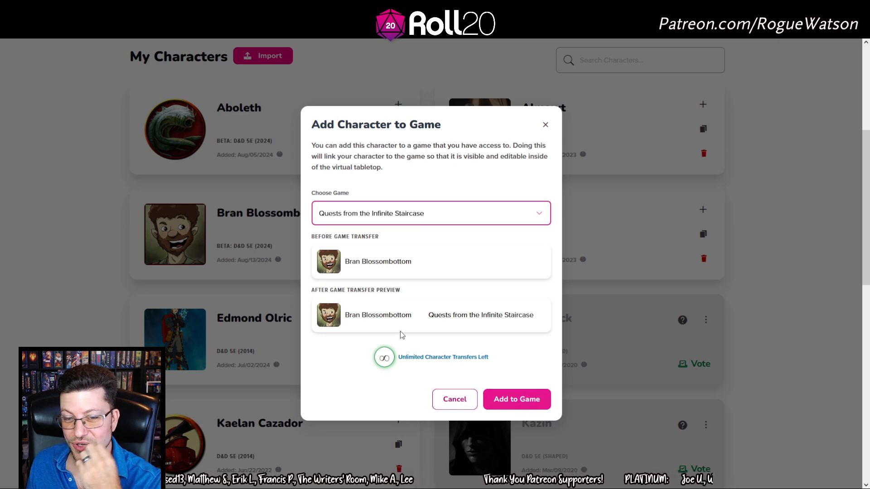
pyautogui.click(532, 406)
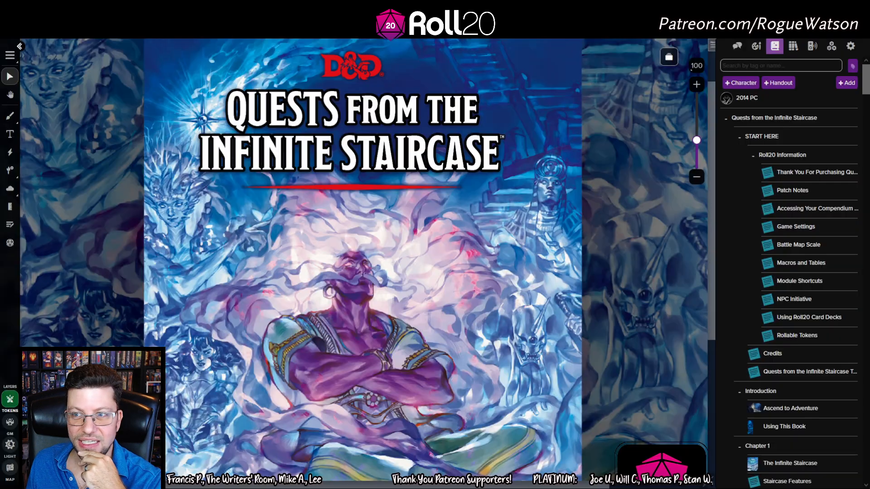
# Open Bran Blossombottom's sheet from the bottom of the Journal and move it up and left
pyautogui.moveTo(866, 89); pyautogui.dragTo(858, 481)
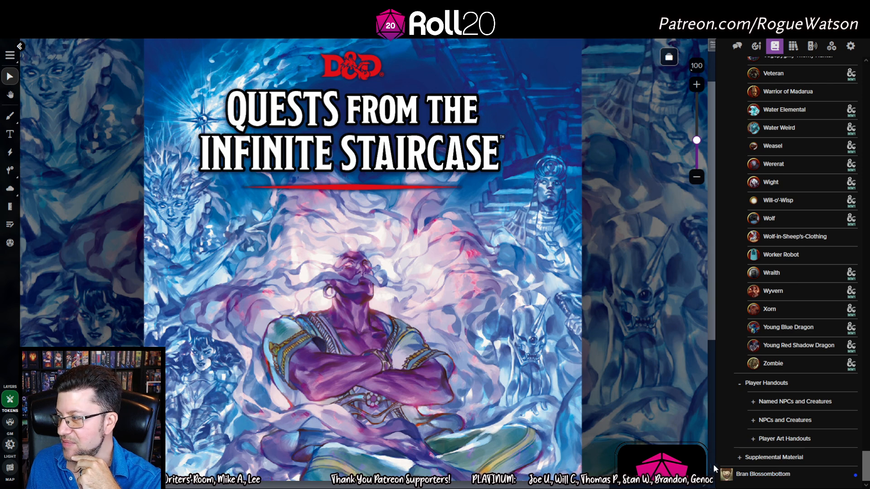
pyautogui.click(775, 475)
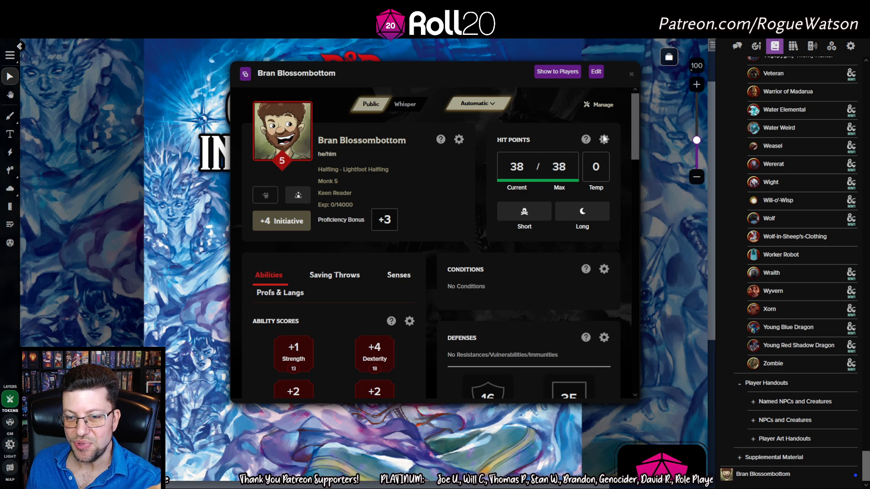
pyautogui.moveTo(454, 63); pyautogui.dragTo(377, 57)
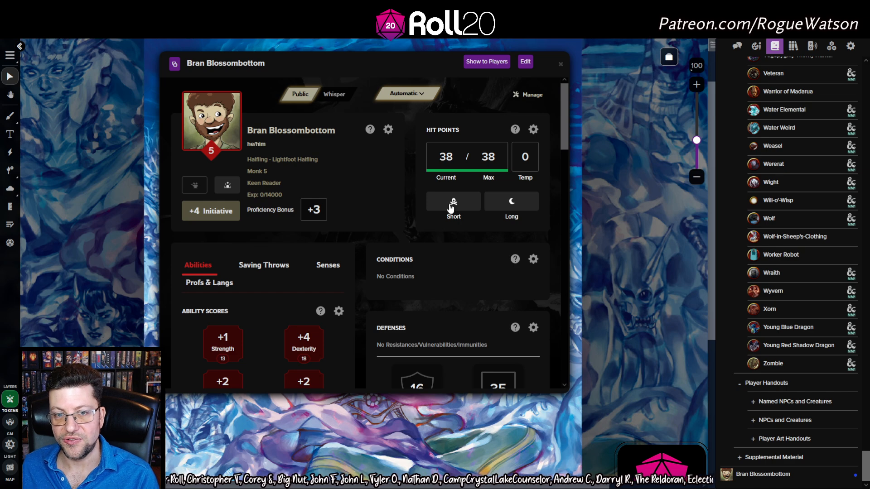
# Scroll through the sheet and resize its window into a wide multi-column layout
pyautogui.scroll(-4, 475, 249)
pyautogui.scroll(-5, 481, 254)
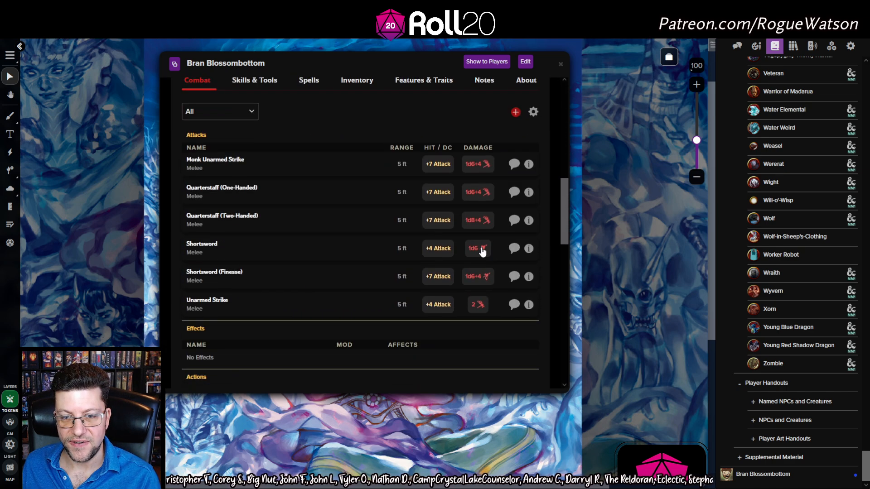
pyautogui.scroll(-6, 423, 272)
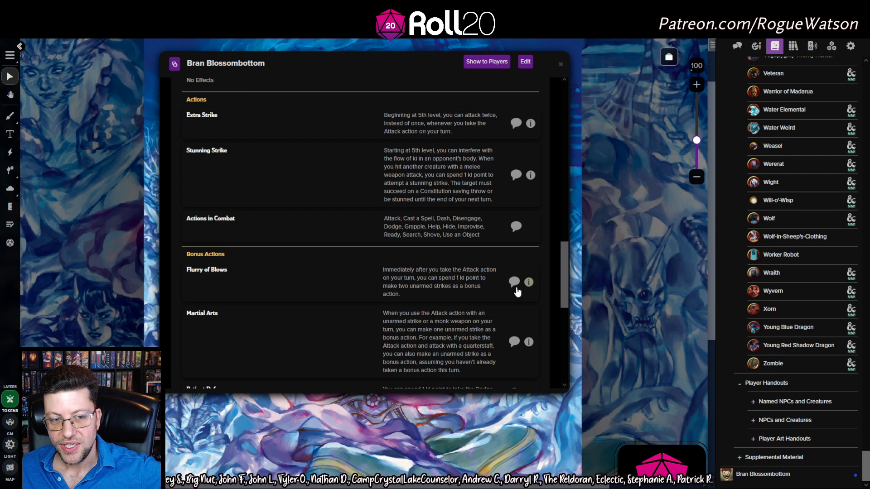
pyautogui.scroll(10, 514, 284)
pyautogui.scroll(1, 515, 287)
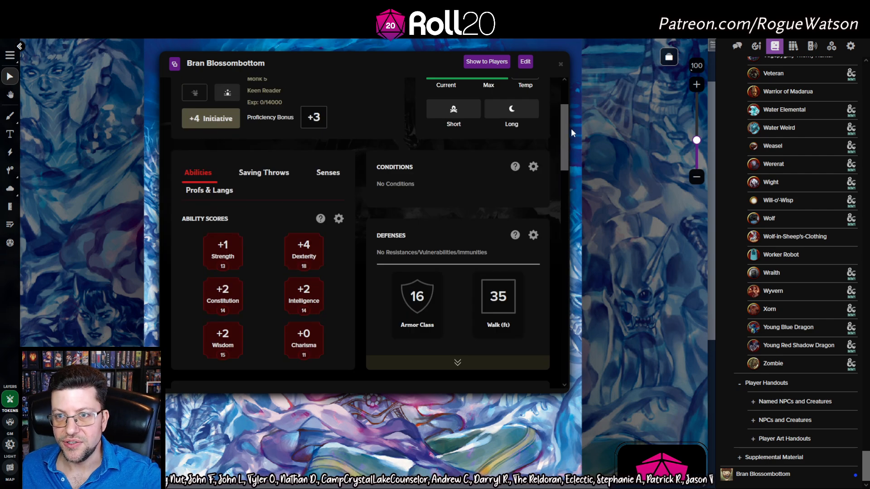
pyautogui.moveTo(570, 130); pyautogui.dragTo(671, 135)
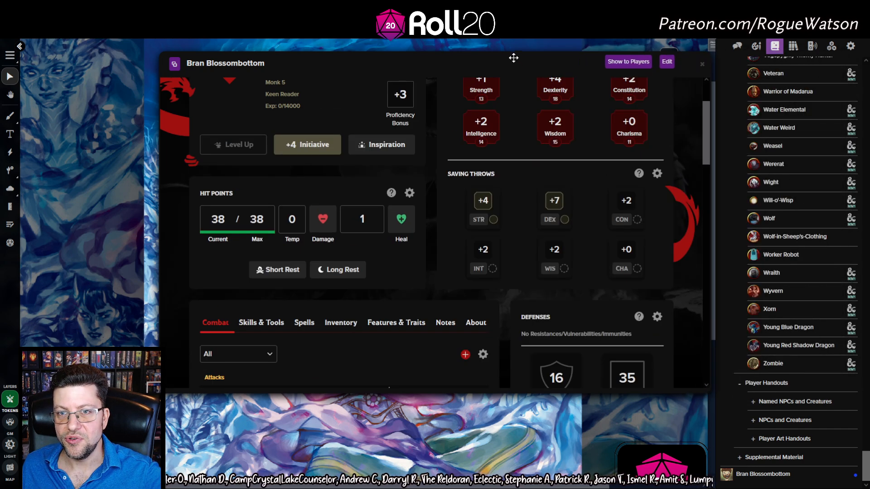
pyautogui.moveTo(513, 58); pyautogui.dragTo(419, 53)
pyautogui.scroll(2, 574, 225)
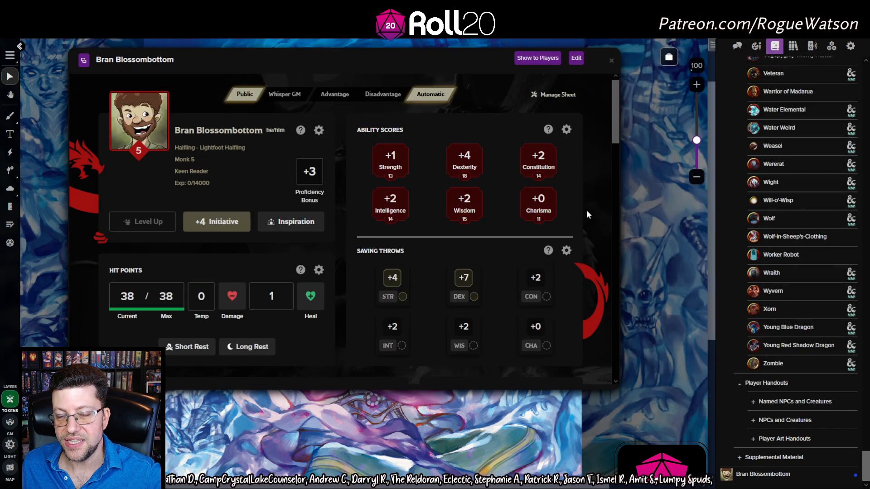
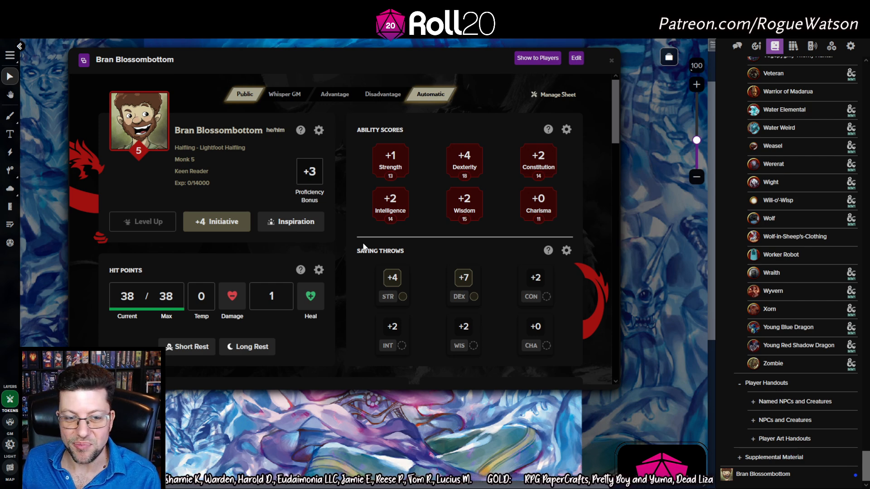
# Roll Bran's Shortsword (Finesse) attack for 20 and its piercing damage for 10
pyautogui.scroll(-5, 345, 258)
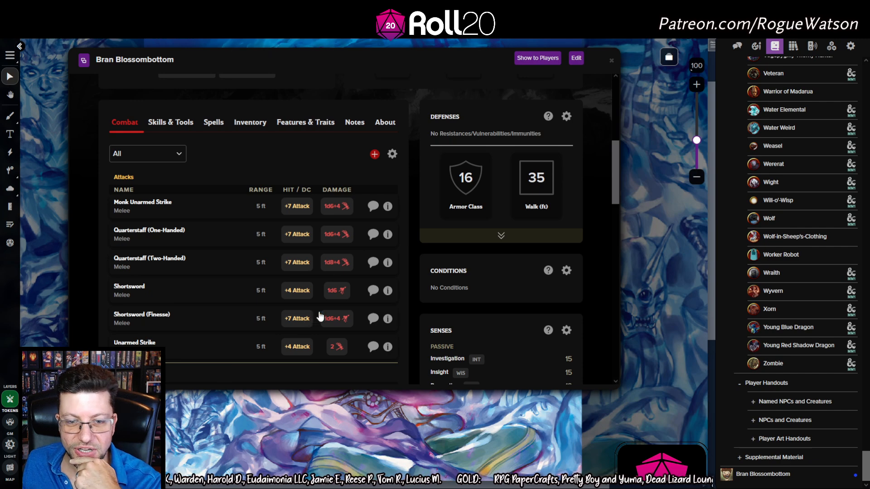
pyautogui.click(297, 319)
pyautogui.click(736, 45)
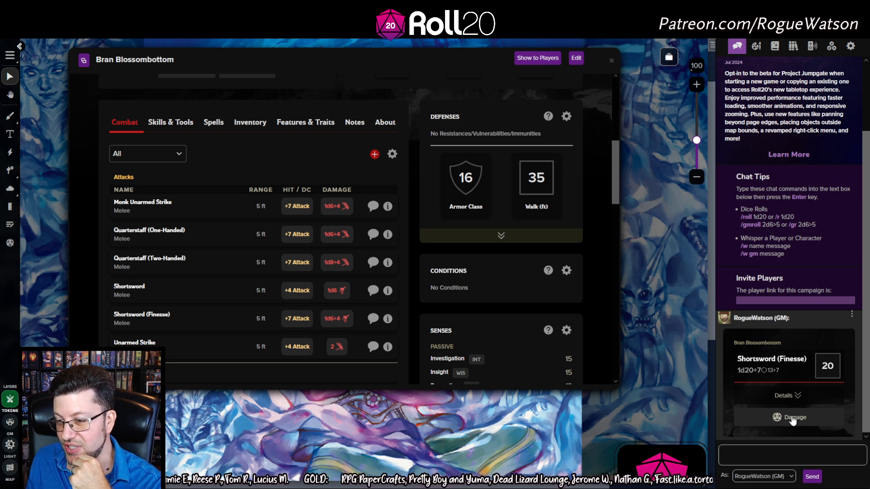
pyautogui.click(792, 419)
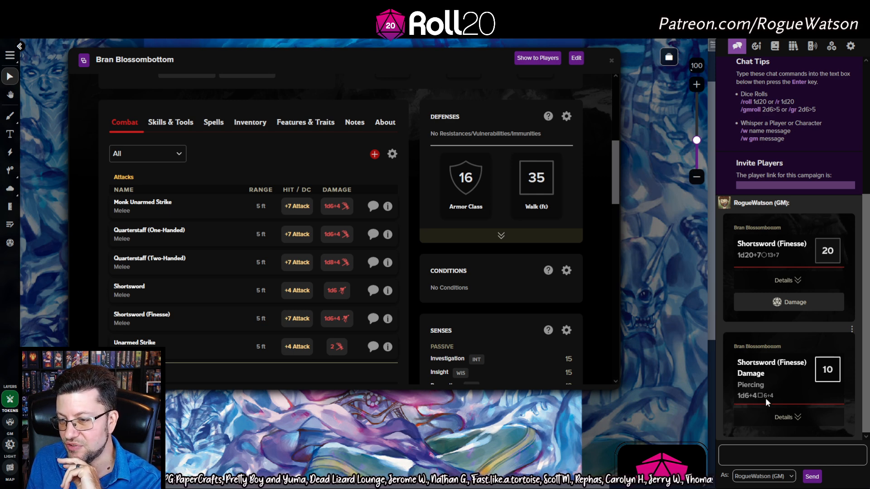
# Expand and collapse the bonus breakdowns of the shortsword attack and damage rolls in chat
pyautogui.click(789, 418)
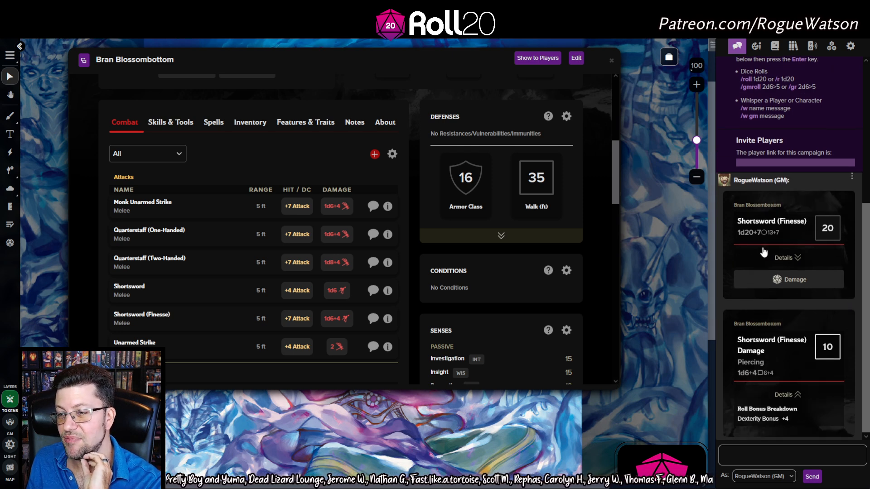
pyautogui.click(787, 258)
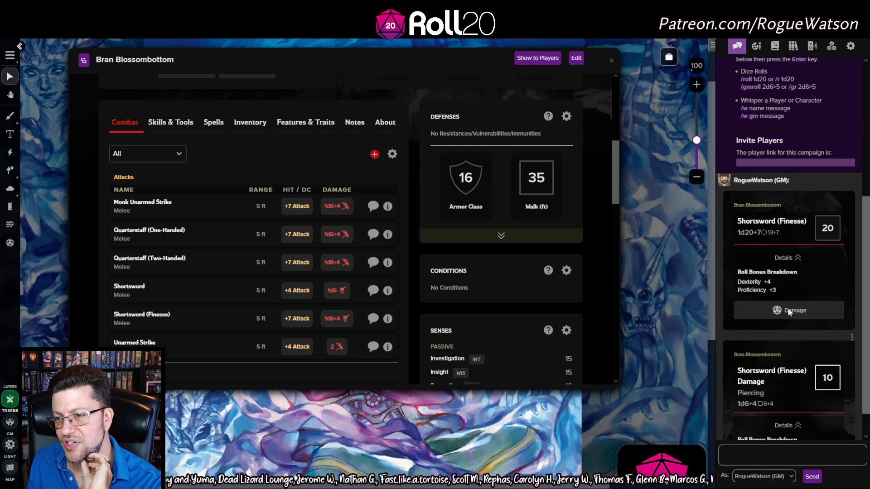
pyautogui.click(796, 259)
pyautogui.click(792, 401)
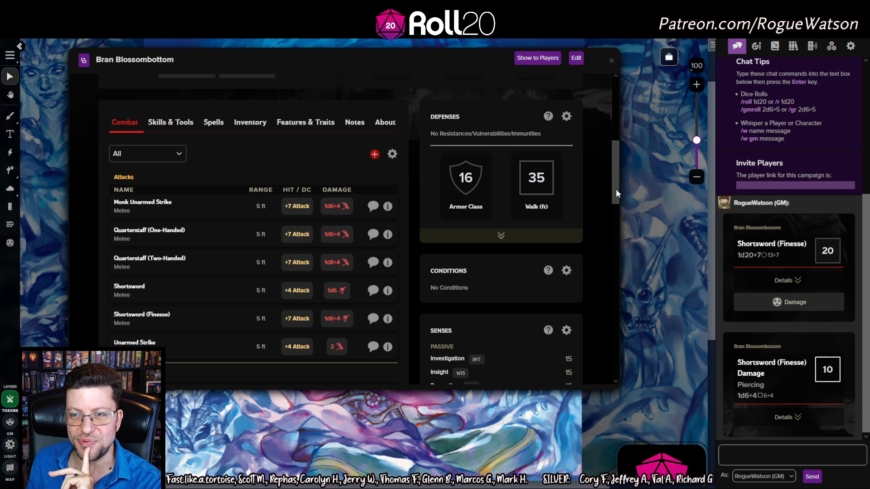
pyautogui.moveTo(619, 190); pyautogui.dragTo(607, 103)
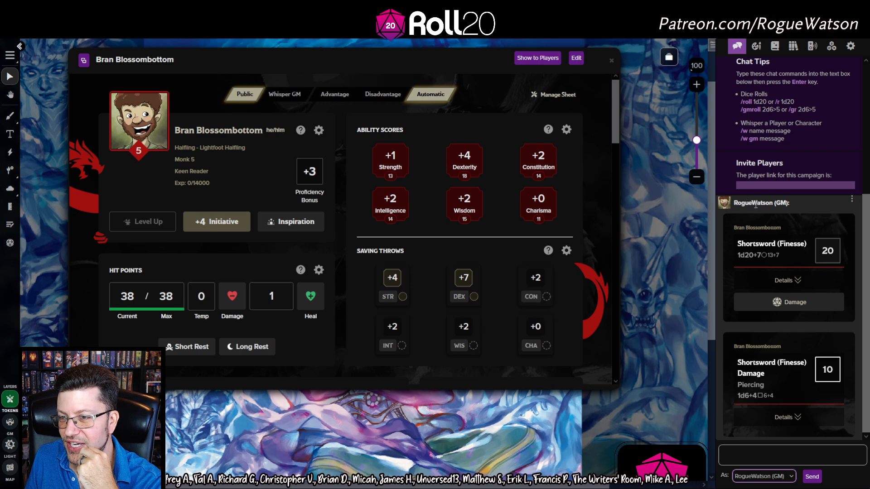
# Close Bran's sheet and create a new blank NPC character named Vaor Una
pyautogui.click(611, 61)
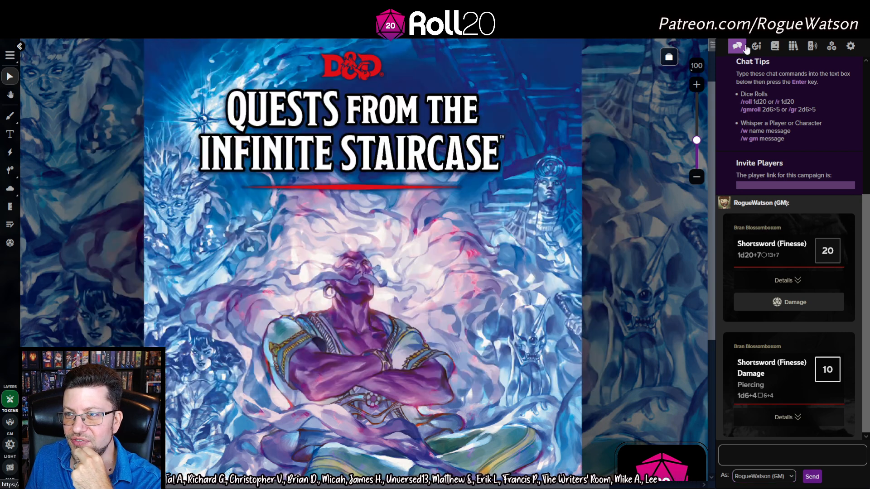
pyautogui.click(774, 45)
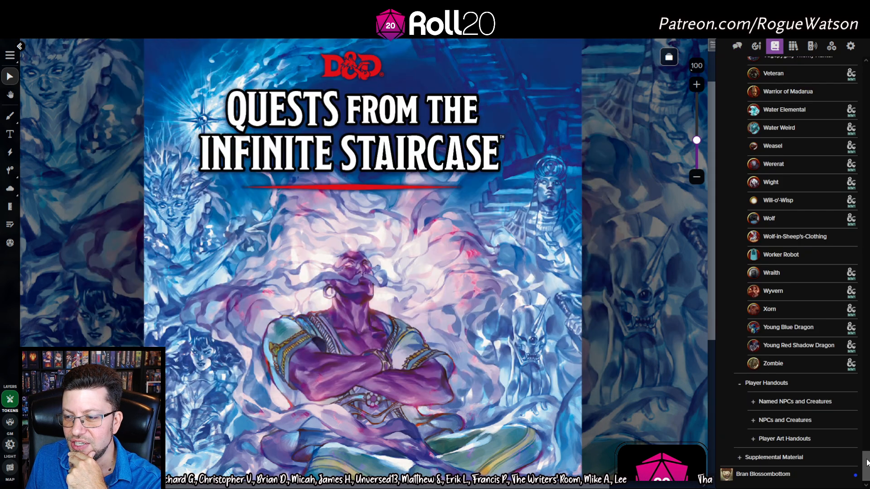
pyautogui.scroll(20, 819, 90)
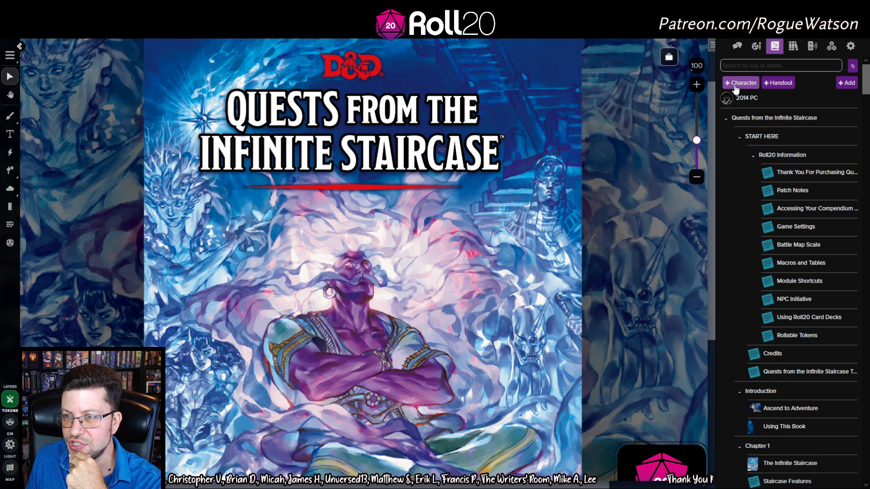
pyautogui.click(736, 83)
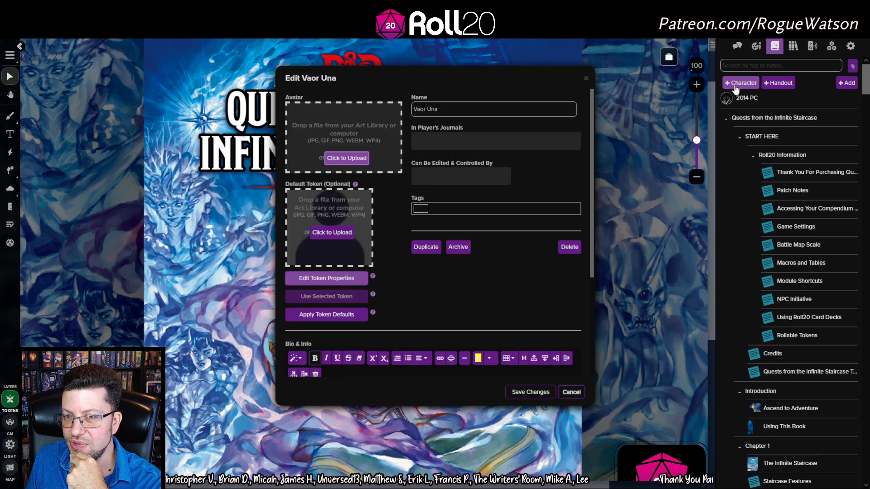
pyautogui.click(530, 392)
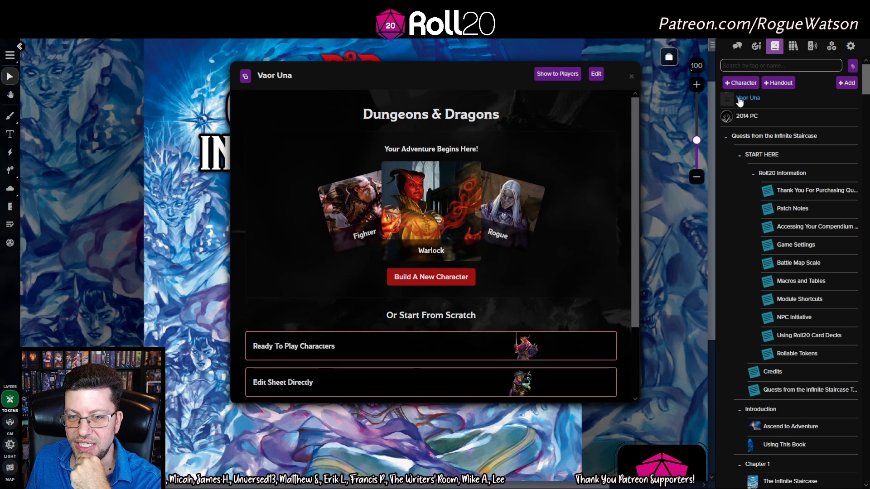
pyautogui.scroll(-2, 444, 228)
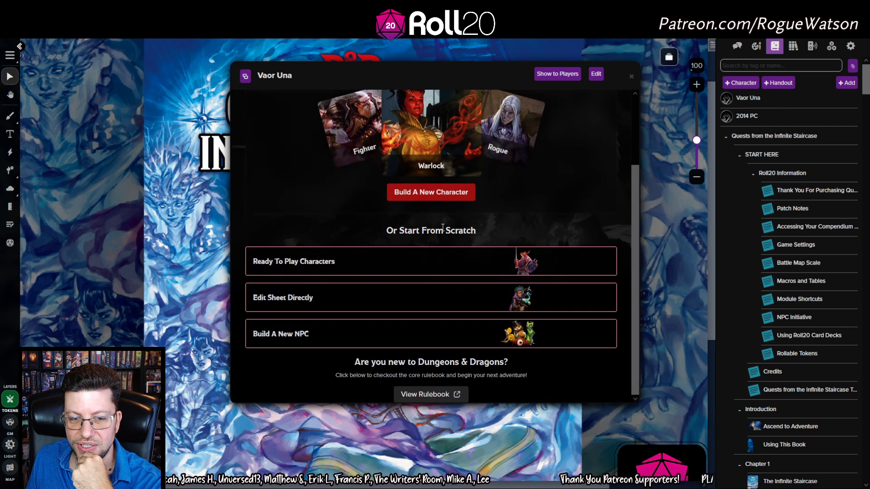
pyautogui.click(392, 338)
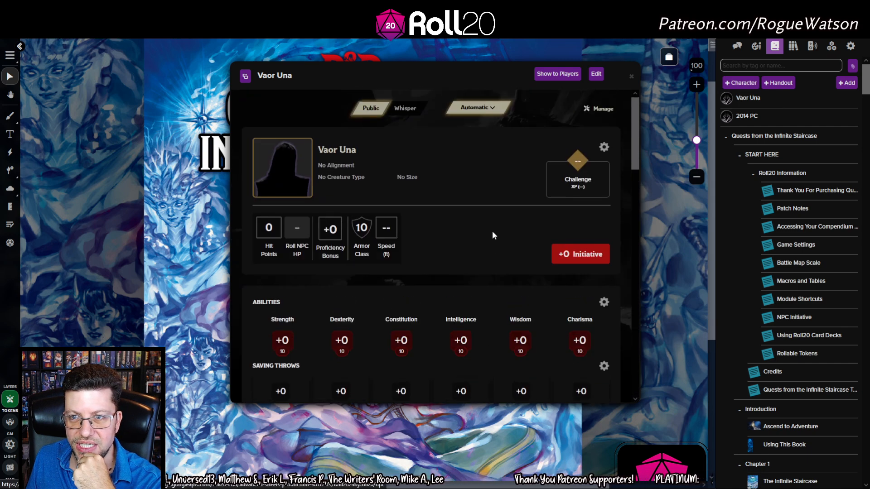
# Search the D&D 5th Edition compendium for 'goblin' and browse the monster results
pyautogui.click(794, 46)
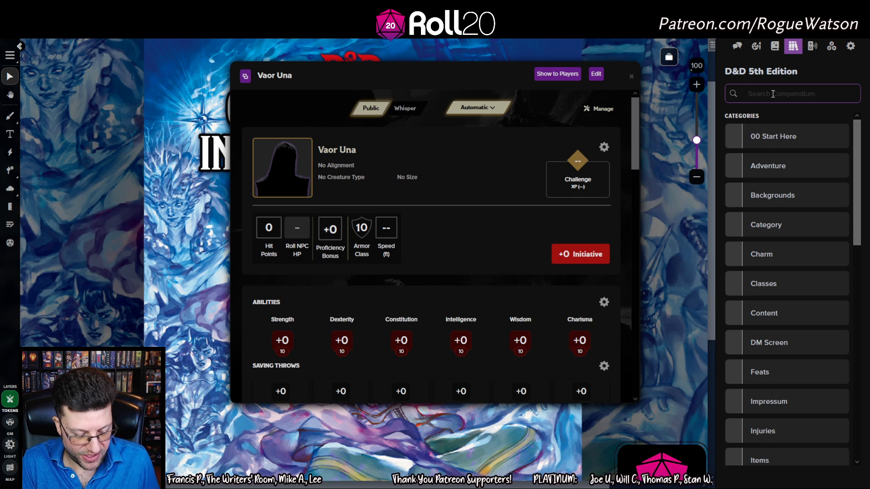
pyautogui.write('goblin')
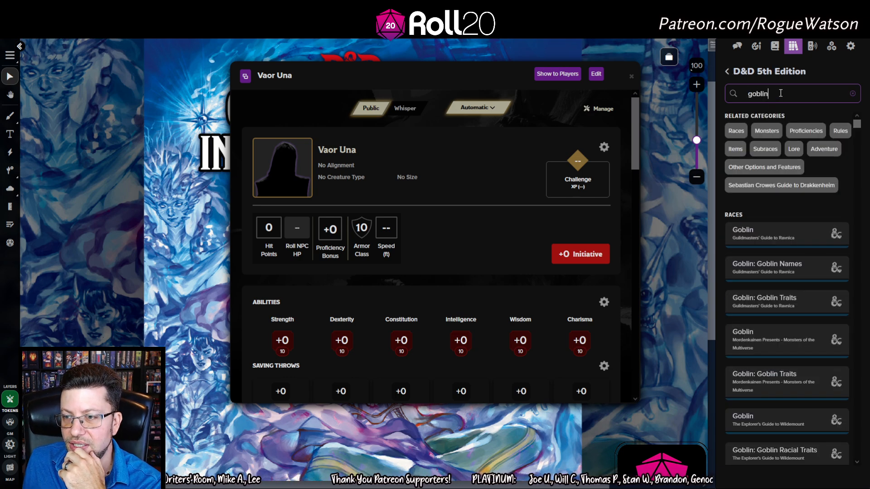
pyautogui.scroll(-10, 789, 249)
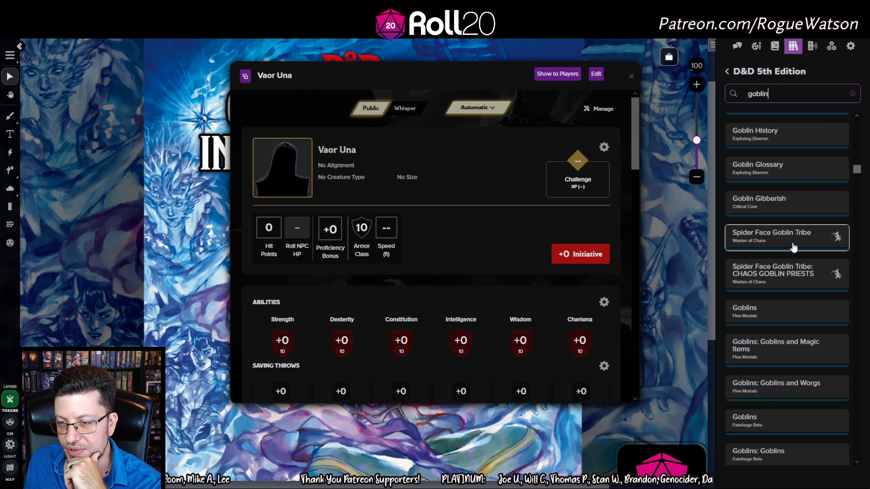
pyautogui.scroll(-15, 794, 247)
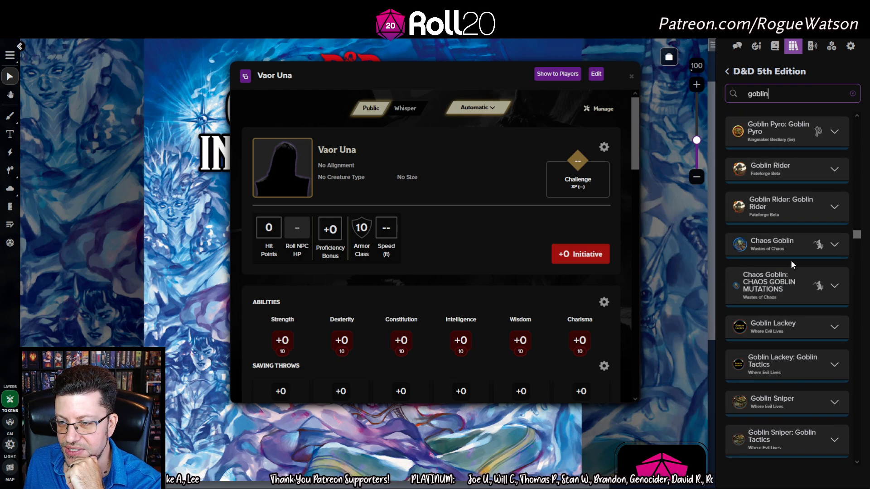
pyautogui.scroll(5, 793, 253)
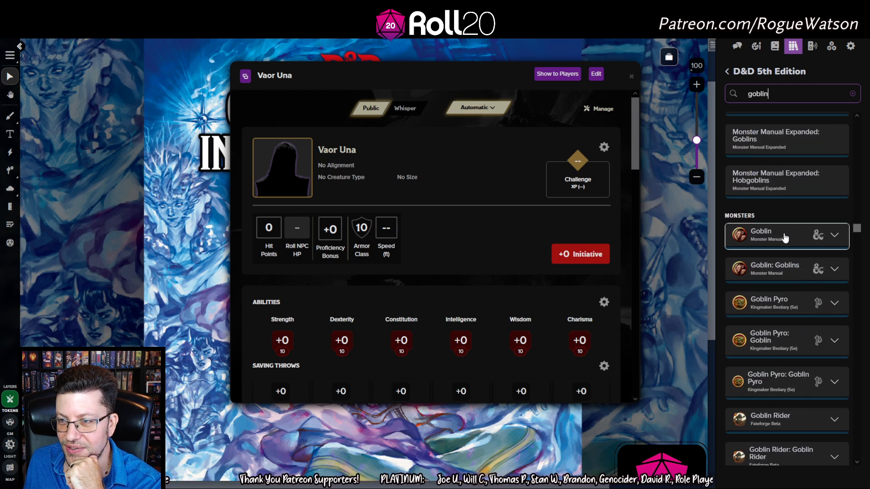
# Fill the NPC sheet with the Monster Manual Goblin and reposition the sheet window
pyautogui.moveTo(776, 236); pyautogui.dragTo(454, 237)
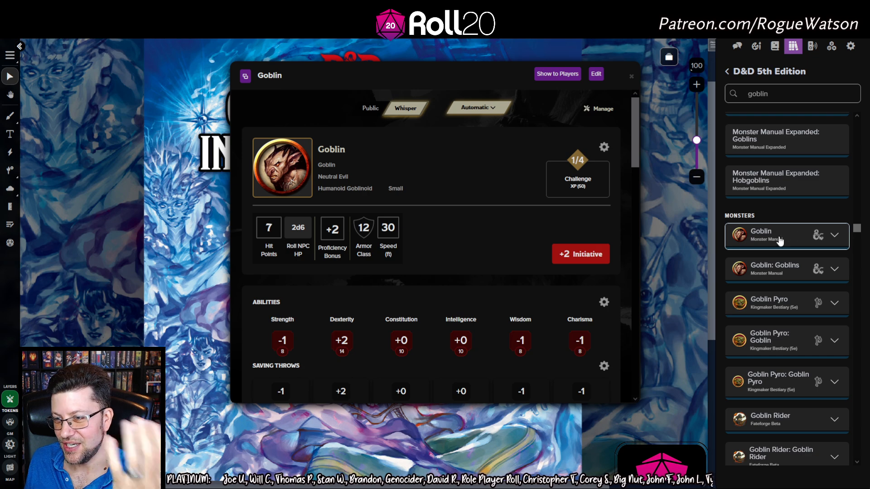
pyautogui.moveTo(439, 80); pyautogui.dragTo(464, 87)
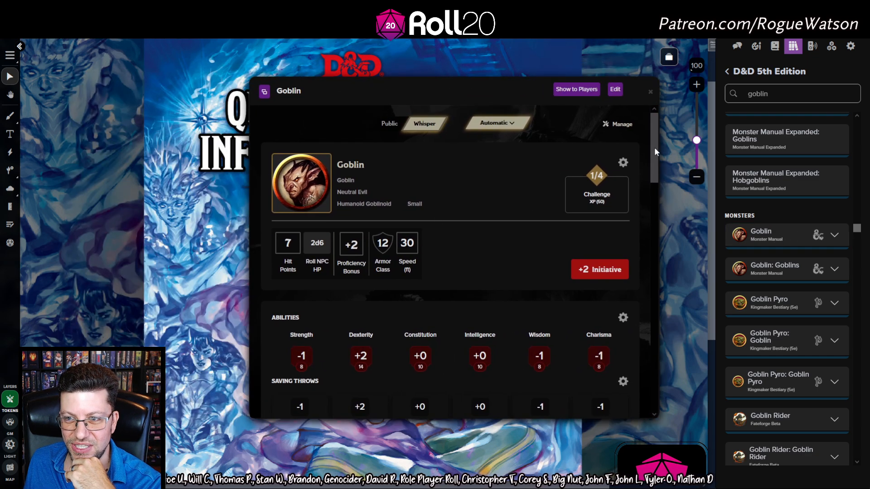
pyautogui.moveTo(656, 145); pyautogui.dragTo(664, 128)
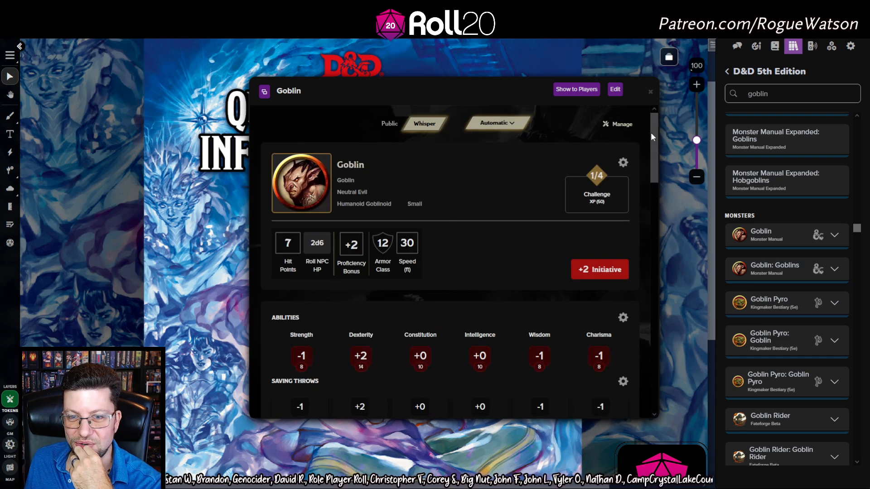
pyautogui.moveTo(650, 134); pyautogui.dragTo(665, 260)
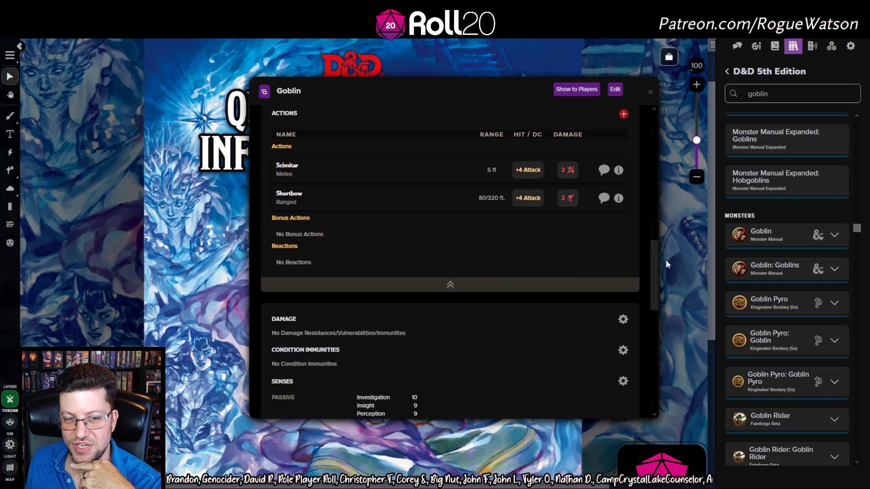
# Roll the Goblin's Scimitar attack and its 2d6 hit points (2), showing the HP breakdown
pyautogui.click(738, 46)
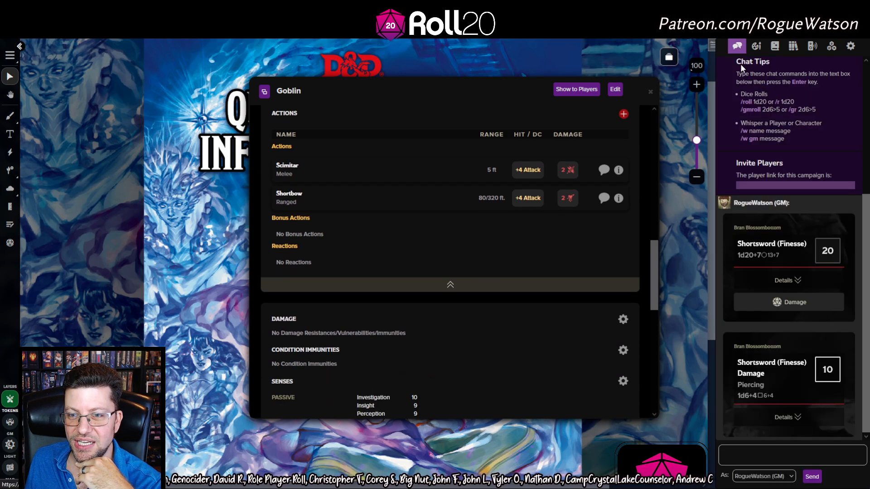
pyautogui.scroll(3, 522, 325)
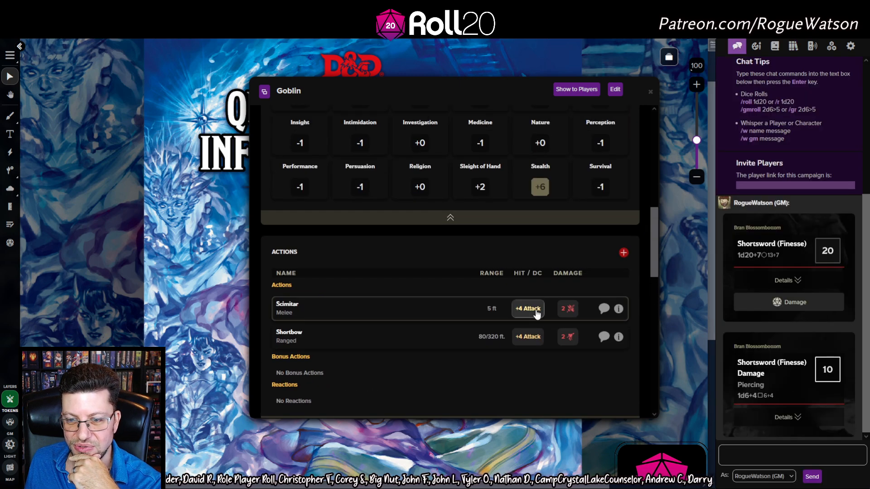
pyautogui.click(528, 308)
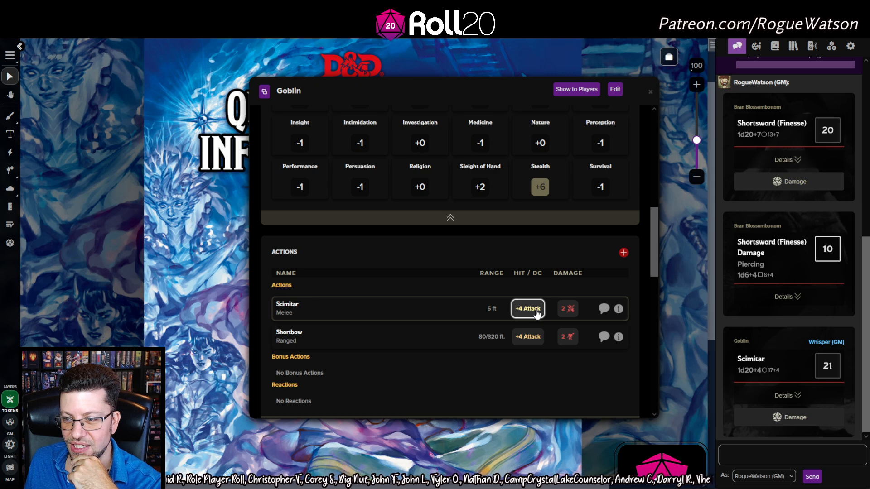
pyautogui.scroll(3, 773, 237)
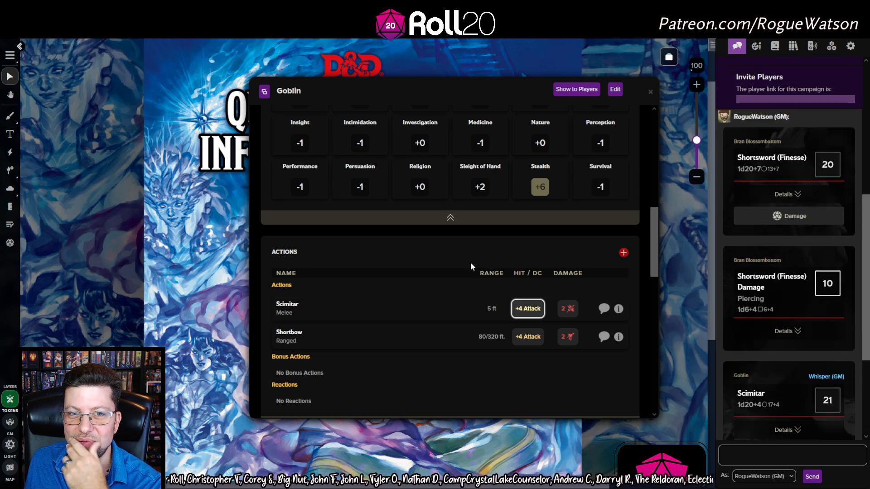
pyautogui.scroll(10, 471, 266)
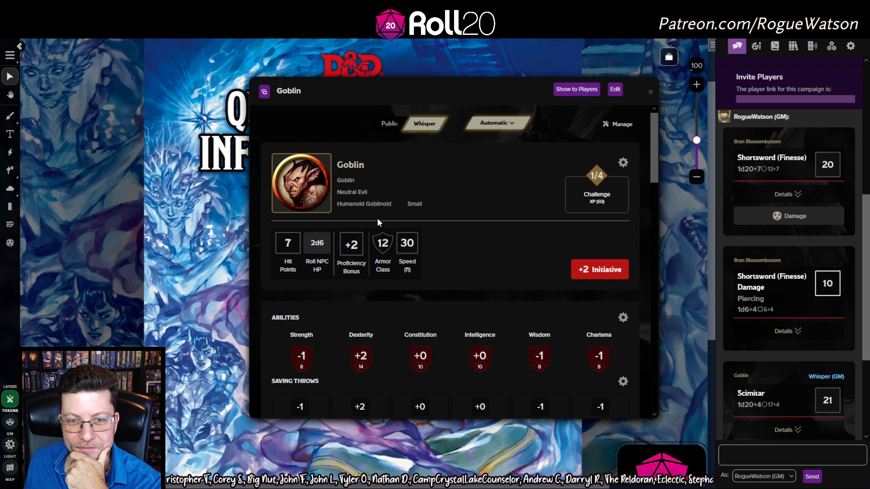
pyautogui.click(321, 252)
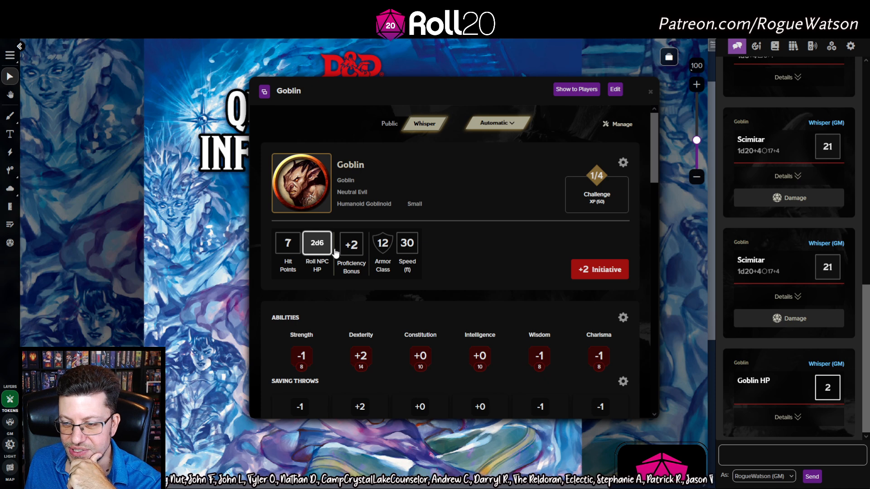
pyautogui.click(768, 414)
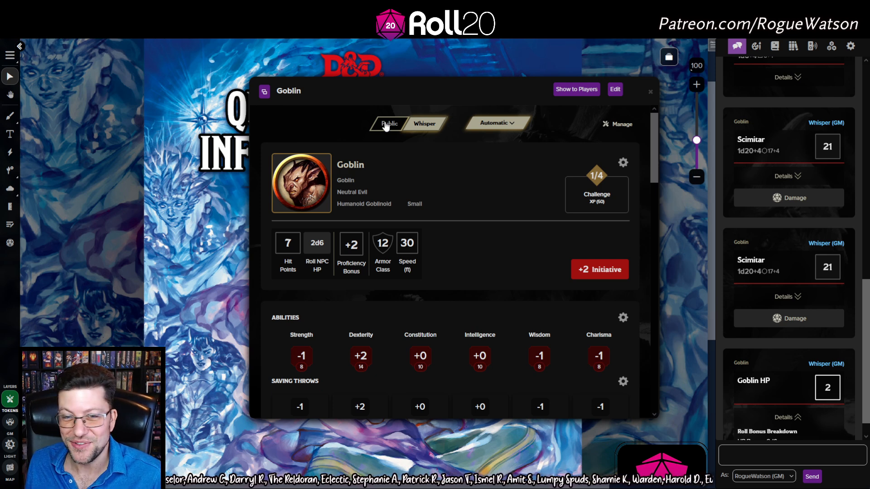
# Switch the Goblin's rolls to Public and roll a Scimitar +4 attack totaling 15
pyautogui.click(383, 125)
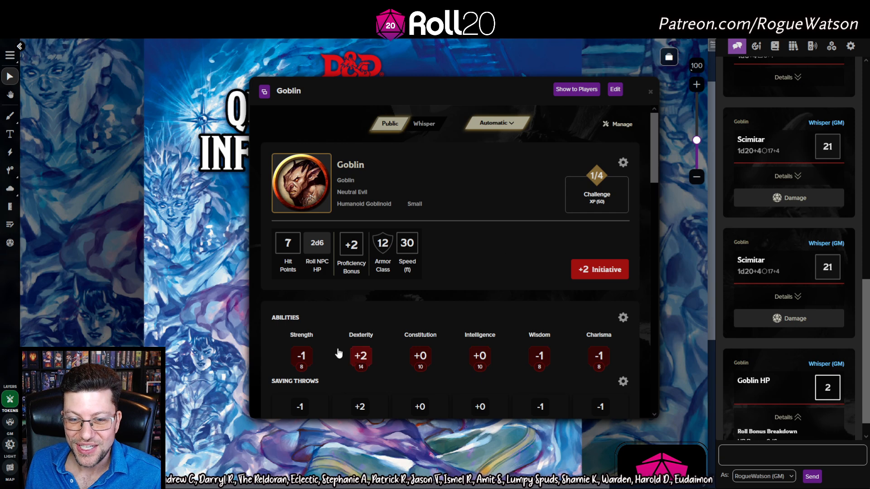
pyautogui.scroll(-10, 388, 334)
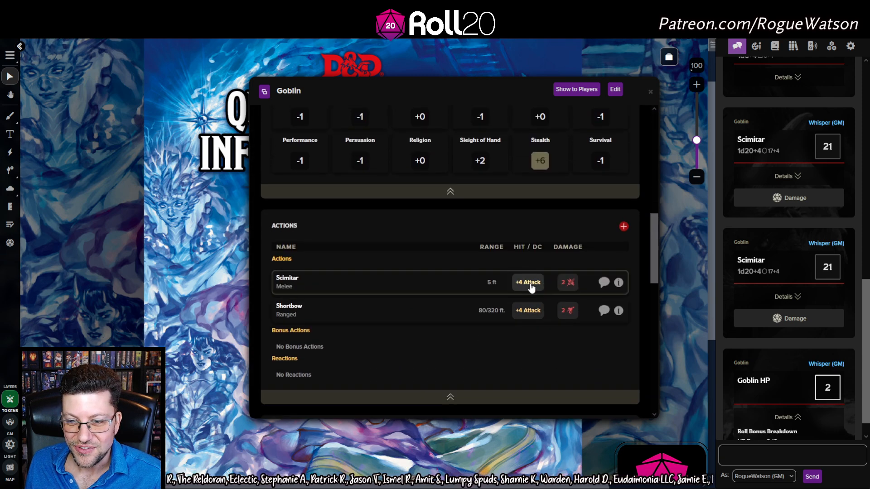
pyautogui.click(529, 286)
pyautogui.scroll(10, 533, 295)
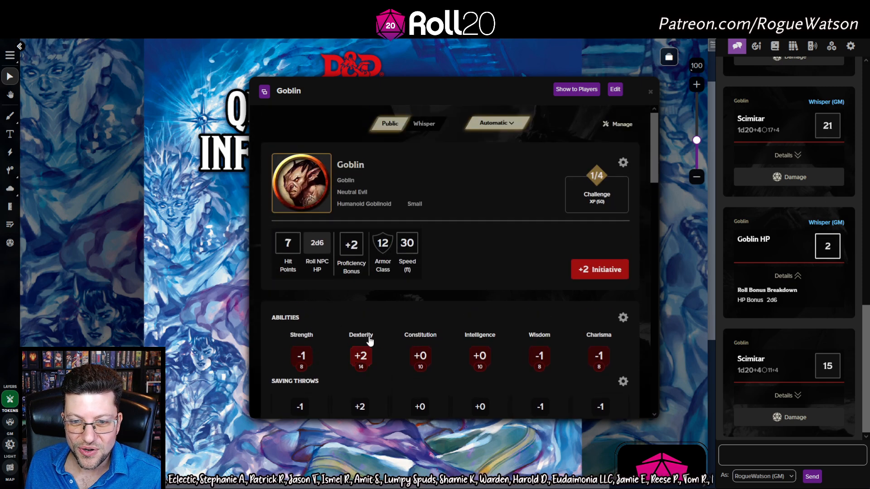
pyautogui.scroll(-1, 398, 299)
pyautogui.scroll(-8, 383, 300)
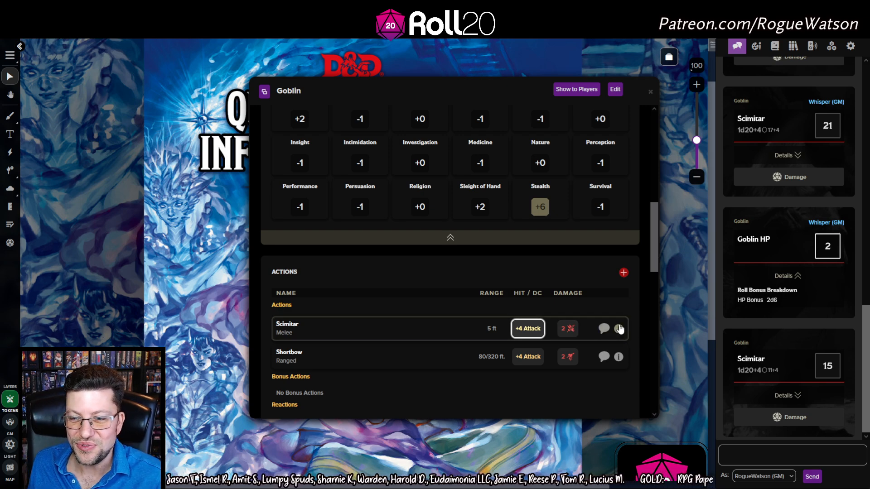
pyautogui.moveTo(655, 233); pyautogui.dragTo(637, 111)
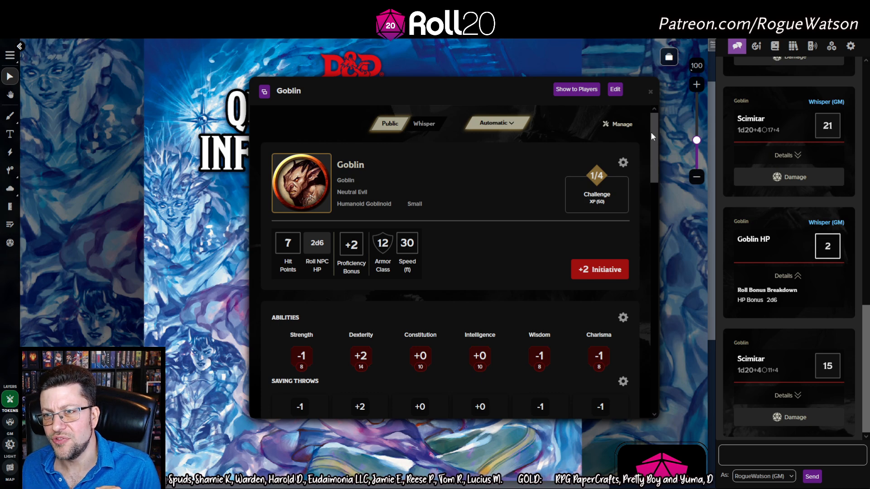
# Close the Goblin sheet, create a new character, and choose Ready To Play Characters
pyautogui.click(651, 91)
pyautogui.click(775, 46)
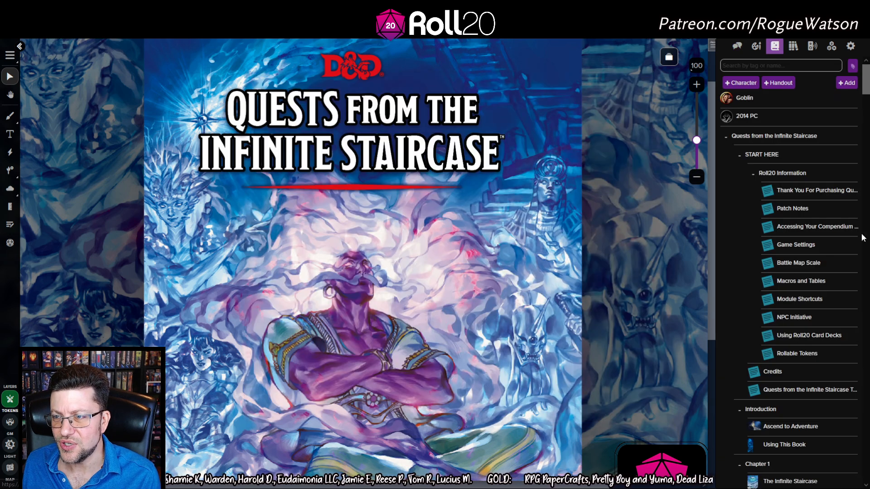
pyautogui.click(741, 83)
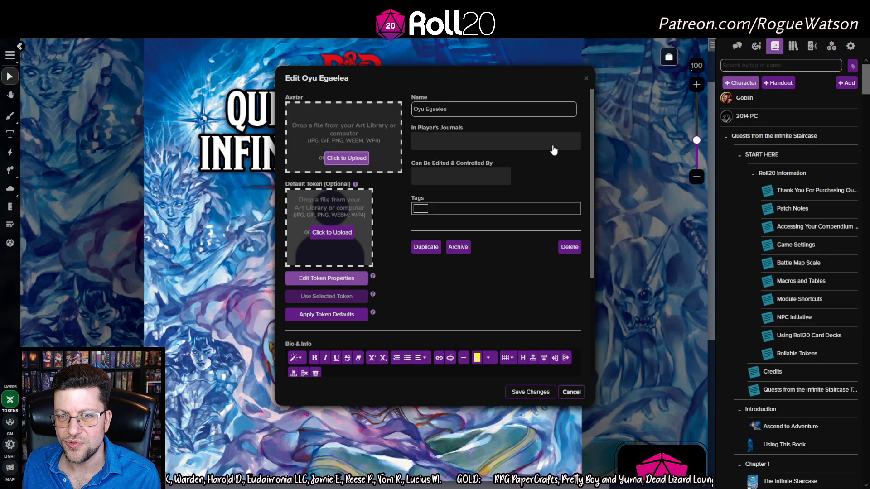
pyautogui.click(529, 392)
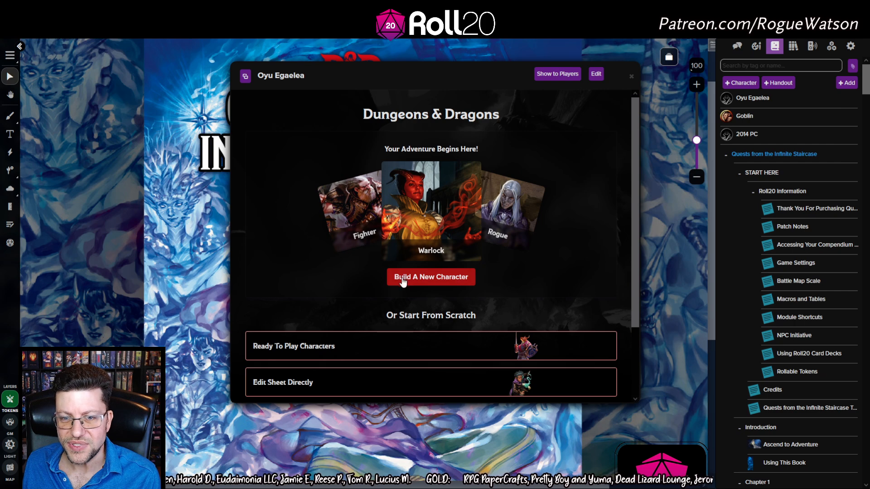
pyautogui.scroll(-2, 453, 287)
pyautogui.click(446, 260)
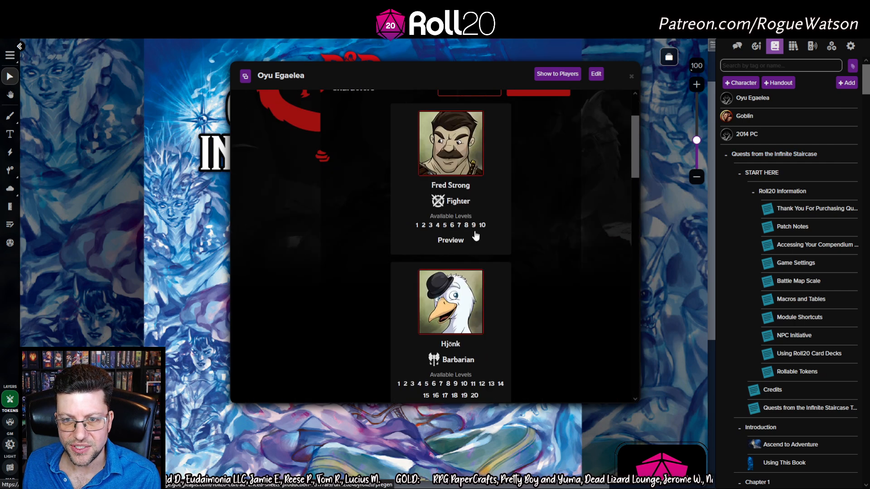
# Create Taamira al-Shakūr as a level 5 pregenerated Sorcerer/Bard
pyautogui.scroll(-3, 552, 175)
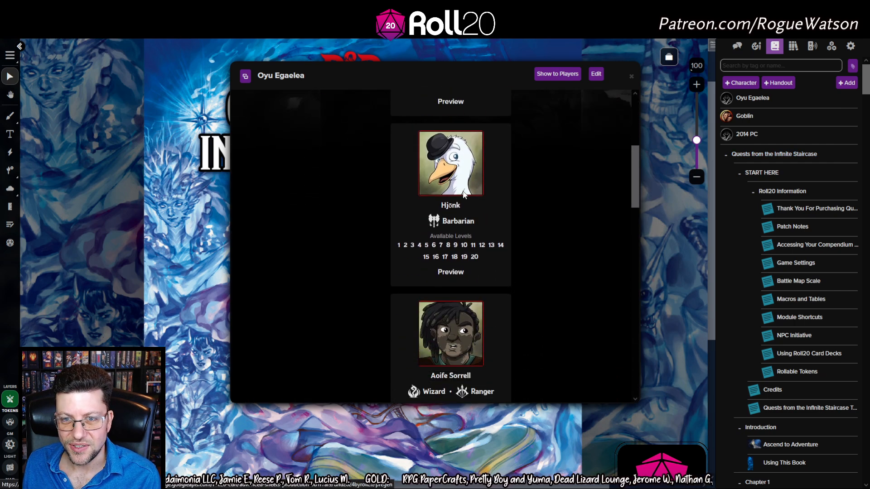
pyautogui.scroll(-1, 469, 151)
pyautogui.scroll(-4, 475, 189)
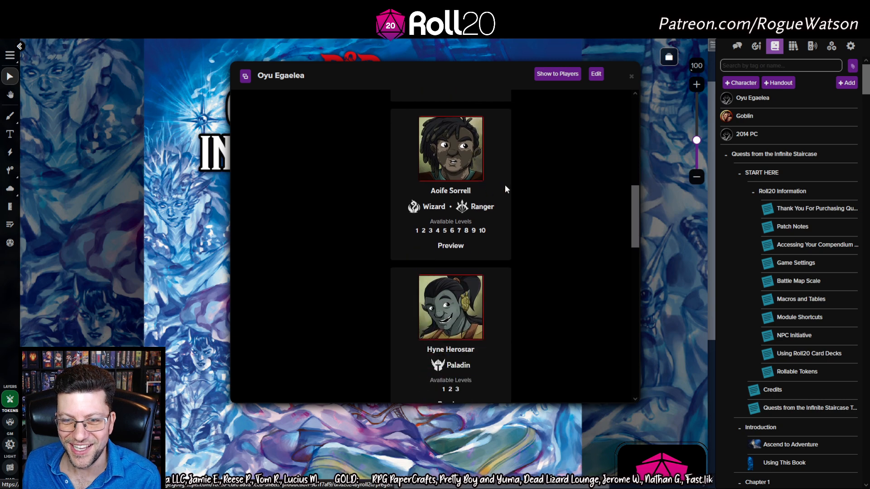
pyautogui.scroll(-2, 504, 184)
pyautogui.scroll(-5, 505, 189)
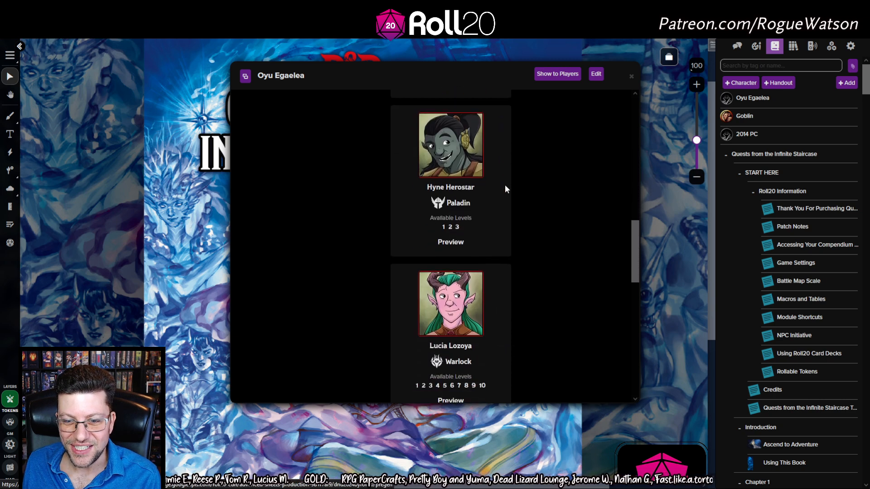
pyautogui.scroll(-5, 506, 186)
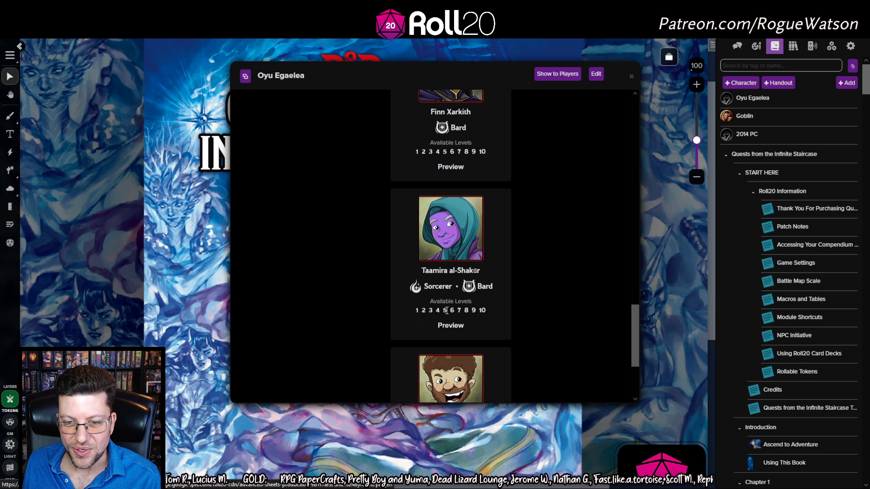
pyautogui.click(452, 324)
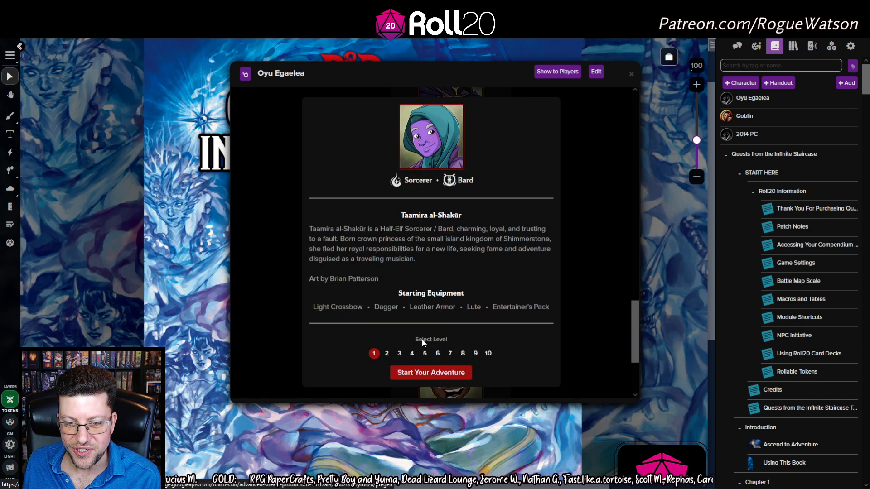
pyautogui.click(425, 353)
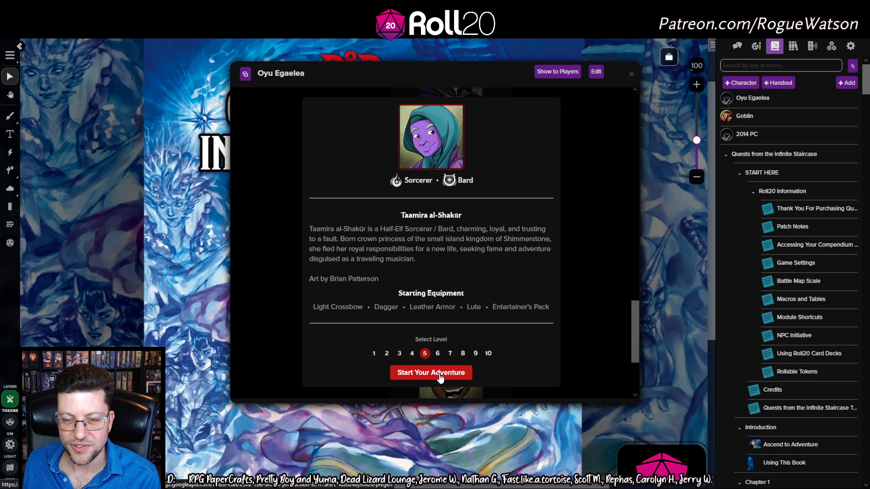
pyautogui.click(439, 373)
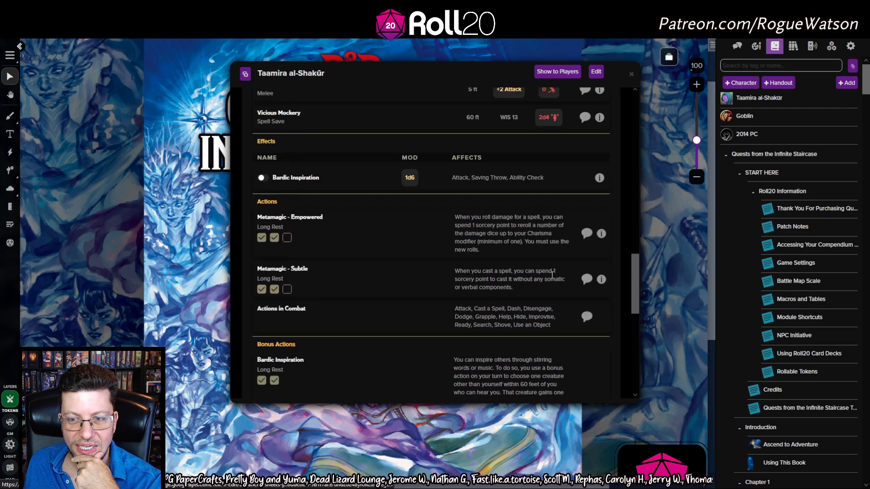
pyautogui.scroll(1, 553, 274)
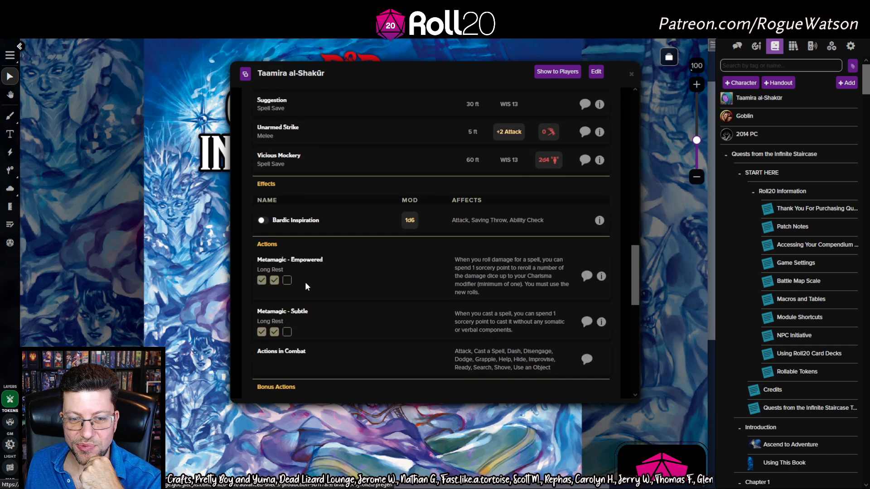
pyautogui.scroll(-1, 306, 282)
pyautogui.scroll(15, 351, 194)
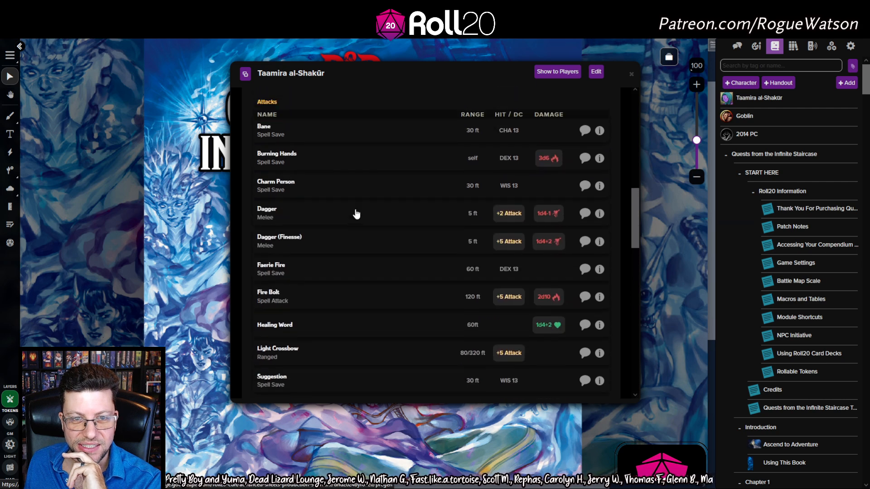
pyautogui.scroll(-14, 343, 180)
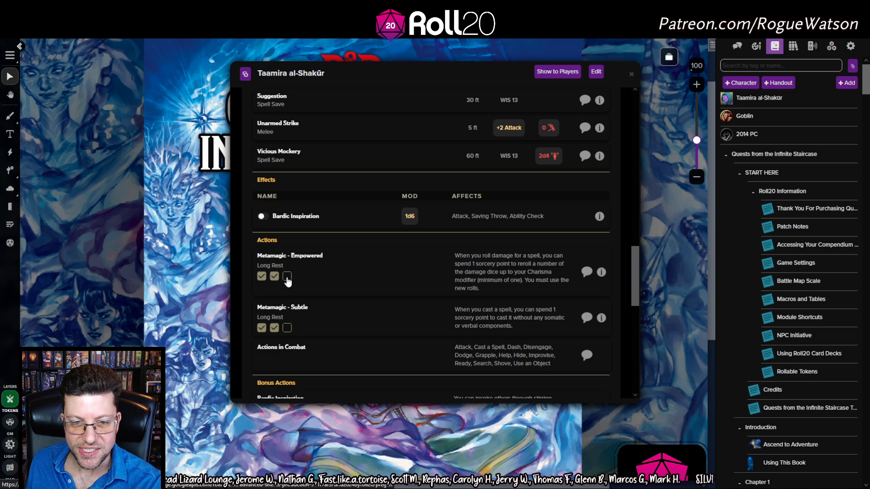
pyautogui.scroll(-6, 287, 281)
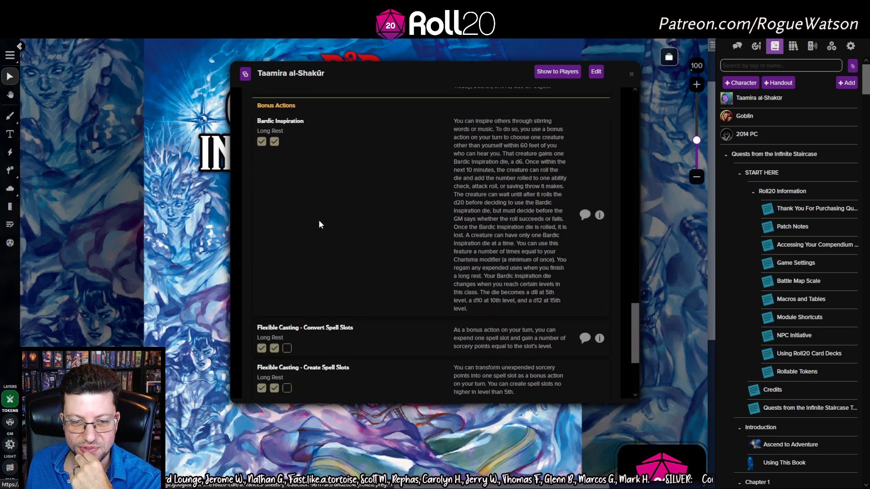
pyautogui.scroll(-4, 319, 301)
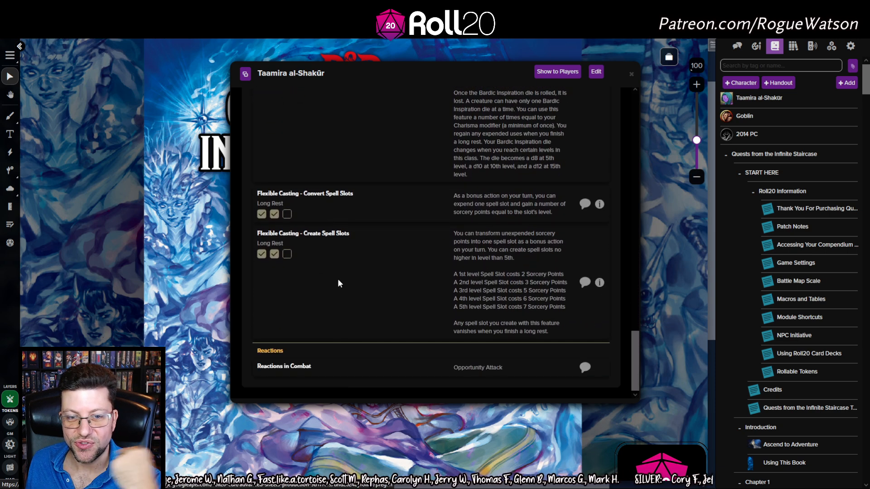
pyautogui.scroll(6, 350, 262)
pyautogui.scroll(6, 344, 273)
pyautogui.scroll(-4, 317, 362)
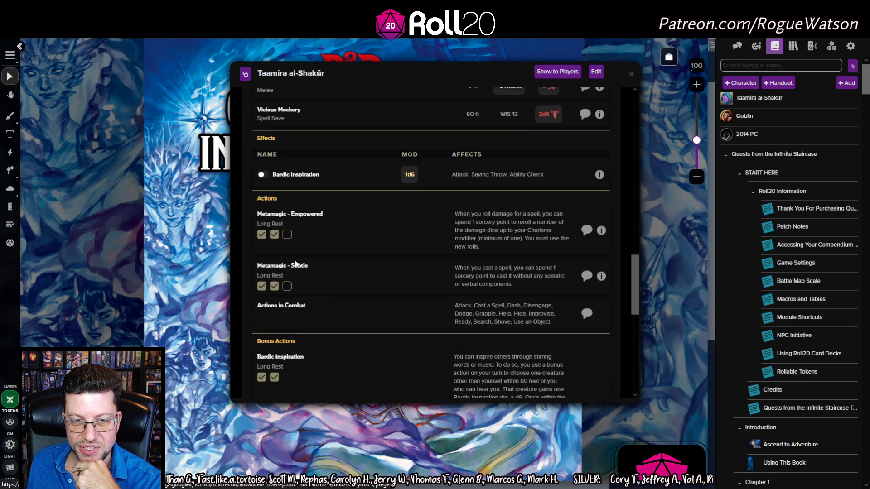
pyautogui.scroll(2, 299, 272)
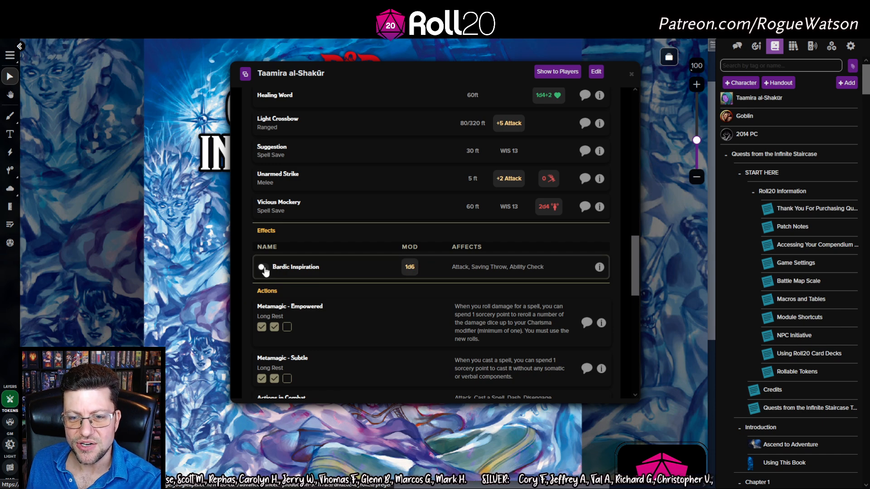
pyautogui.scroll(10, 404, 305)
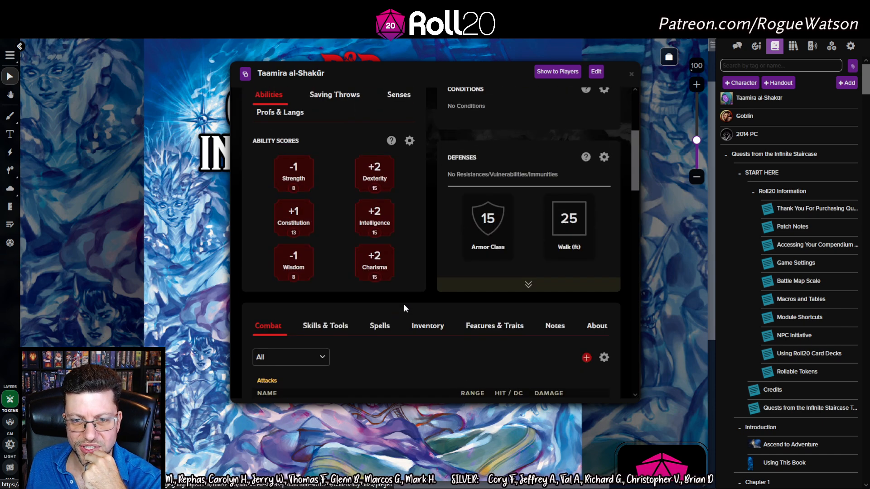
# Mark all four of Taamira's 1st-level spell slots as used
pyautogui.click(380, 326)
pyautogui.scroll(-5, 383, 324)
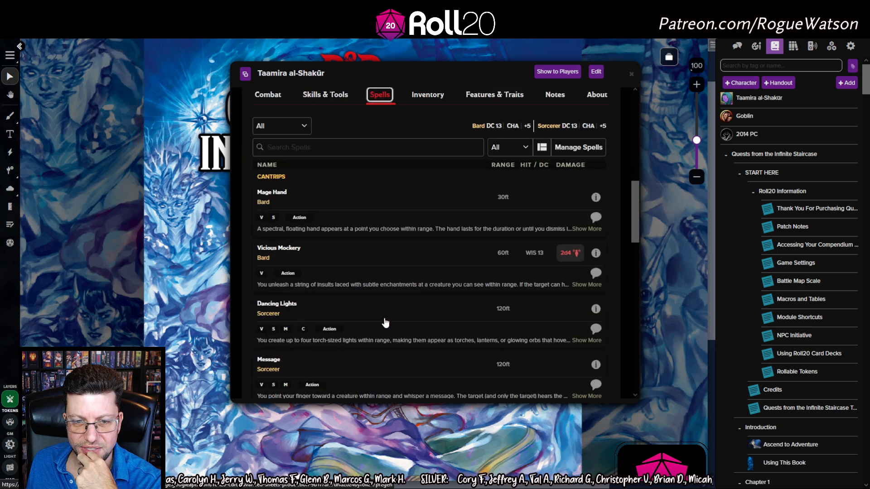
pyautogui.scroll(-5, 453, 235)
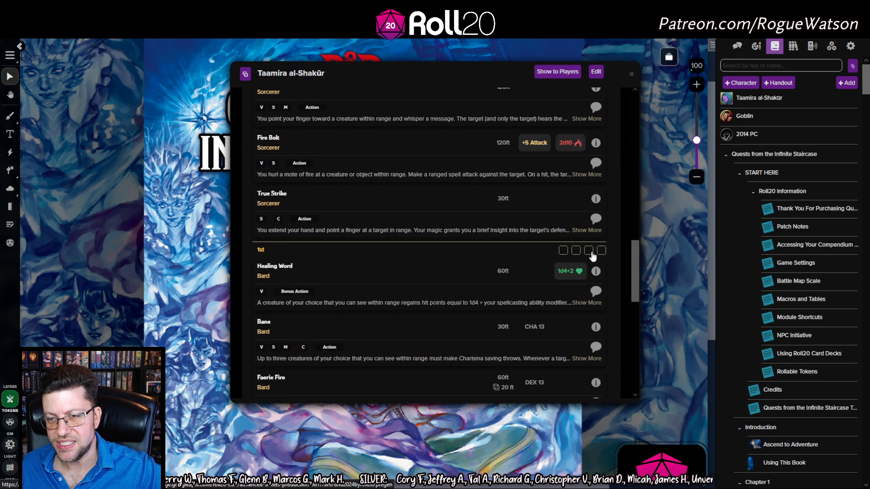
pyautogui.scroll(6, 561, 255)
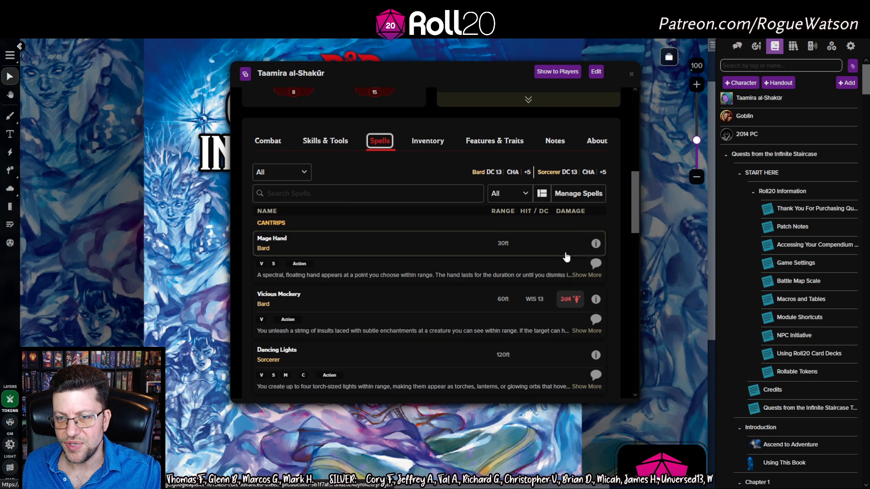
pyautogui.scroll(-5, 566, 256)
pyautogui.click(563, 251)
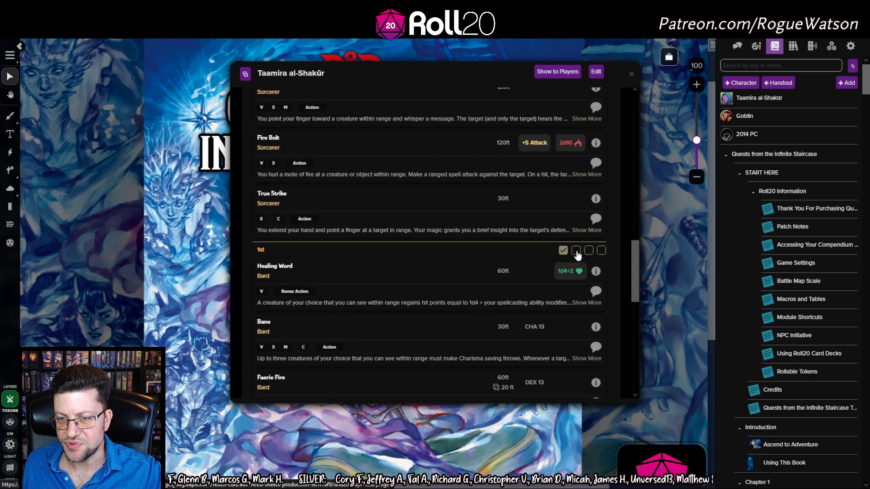
pyautogui.click(588, 251)
pyautogui.click(601, 251)
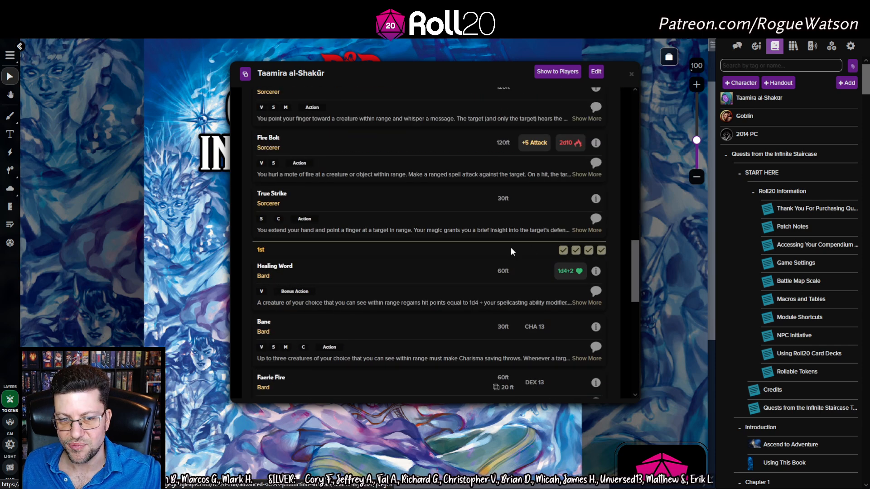
# Post the Faerie Fire spell card, with its DC 13 Dexterity save, to chat
pyautogui.scroll(-10, 404, 271)
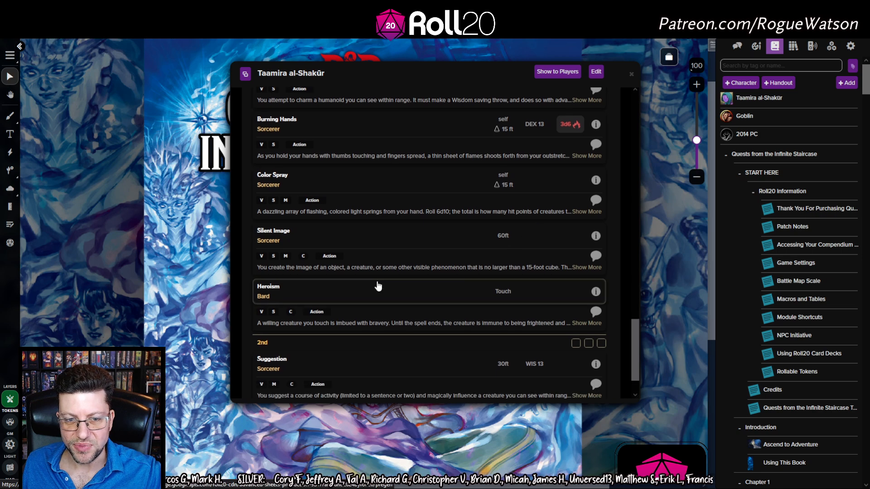
pyautogui.scroll(12, 362, 285)
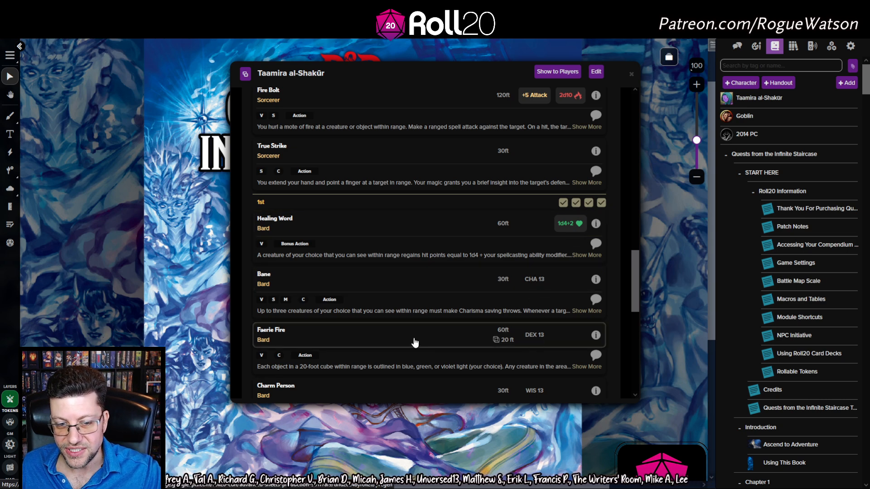
pyautogui.click(455, 330)
pyautogui.click(736, 45)
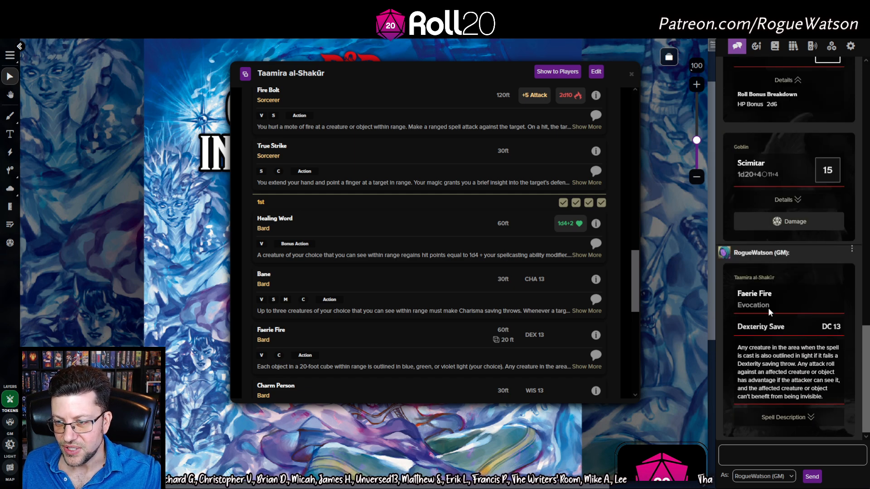
# Expand the Faerie Fire card's description in chat, read the saving-throw text, and collapse it
pyautogui.click(793, 417)
pyautogui.scroll(-3, 775, 326)
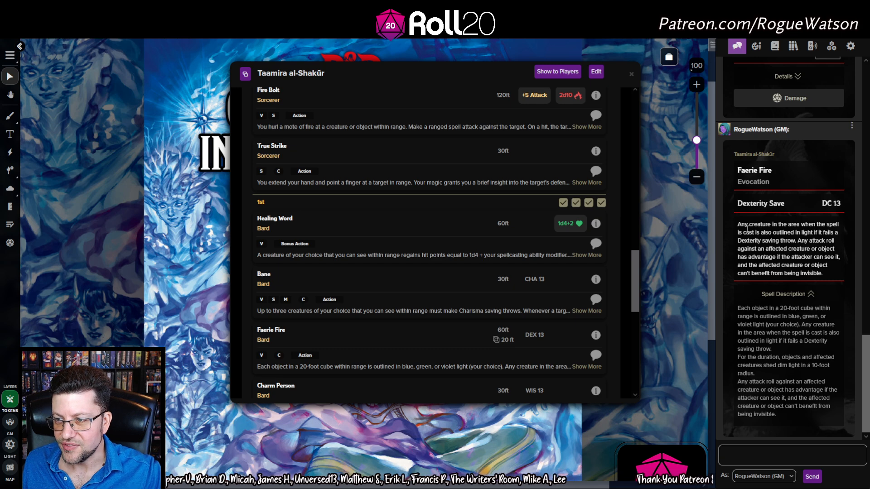
pyautogui.moveTo(740, 222); pyautogui.dragTo(825, 287)
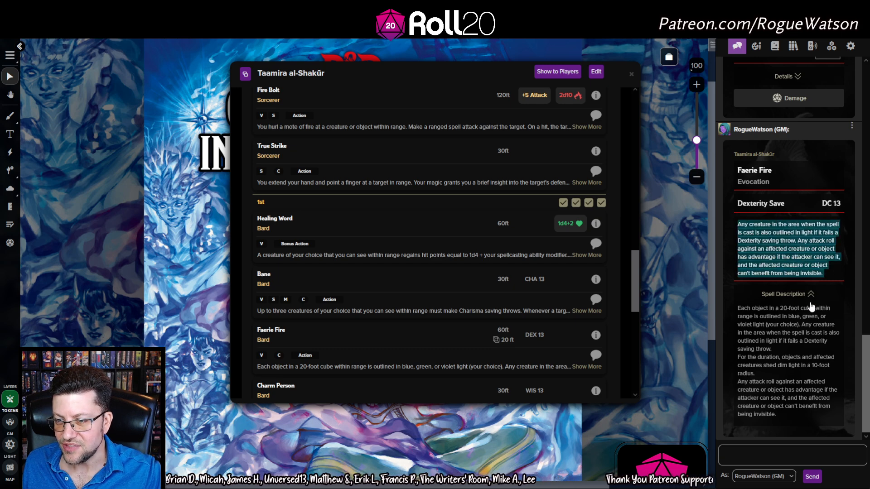
pyautogui.click(795, 295)
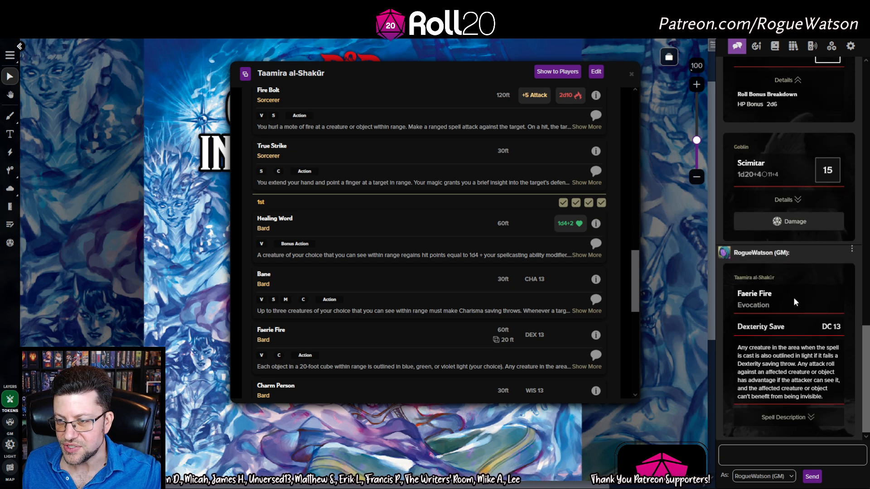
pyautogui.click(798, 426)
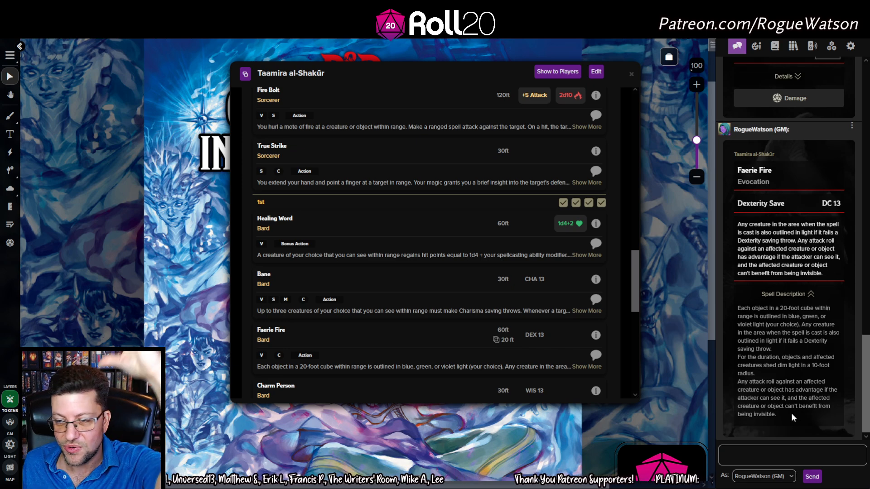
pyautogui.click(768, 294)
pyautogui.scroll(2, 544, 302)
# Roll Healing Word's 1d4+2 healing for 4 and check its bonus breakdown
pyautogui.click(568, 270)
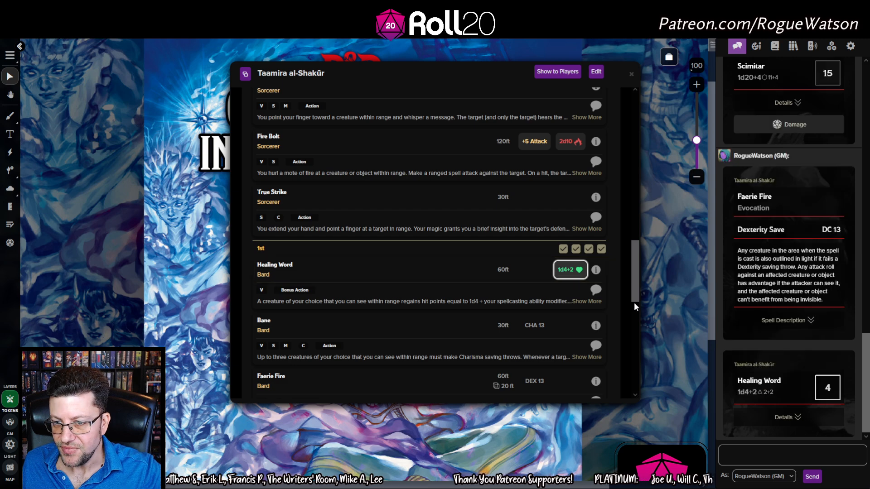
pyautogui.click(788, 425)
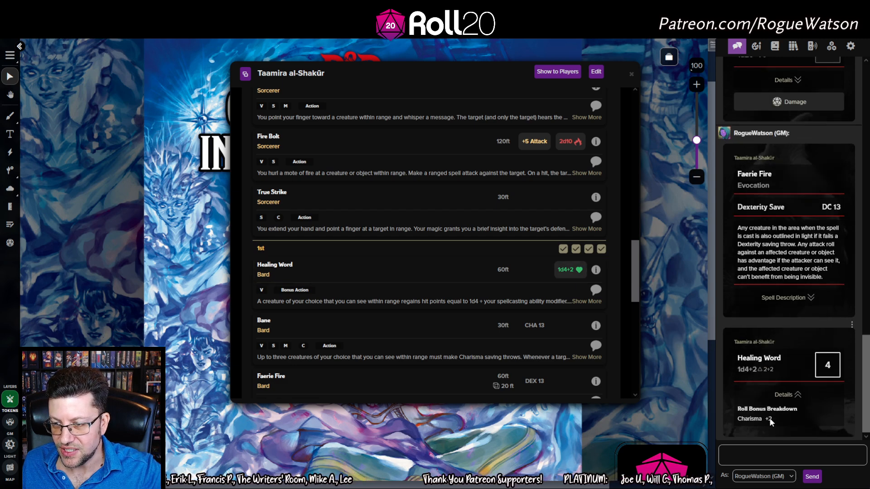
pyautogui.click(786, 395)
pyautogui.scroll(10, 562, 332)
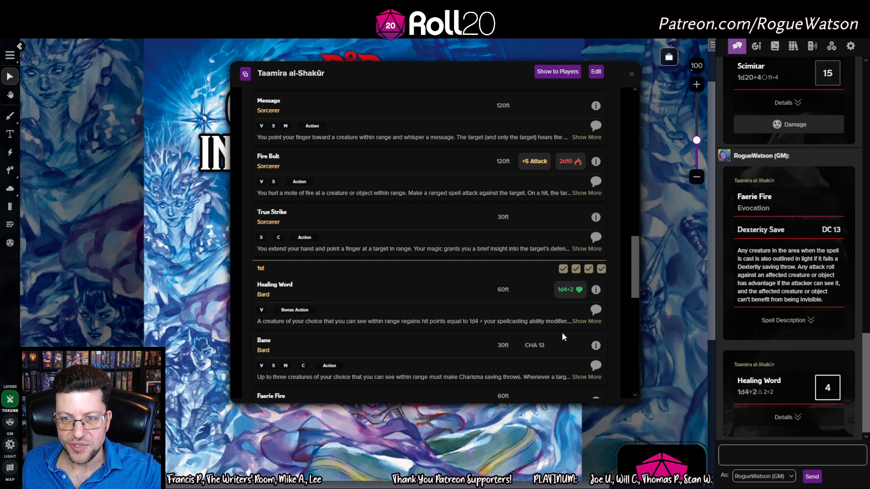
# Look through the Inventory and Features & Traits sections, including Bardic Inspiration and Font of Magic
pyautogui.click(426, 323)
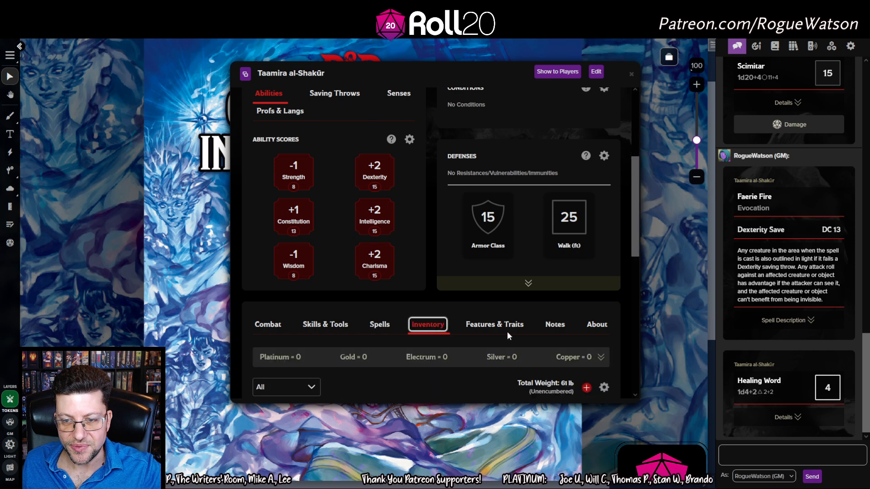
pyautogui.click(499, 321)
pyautogui.scroll(-5, 499, 317)
pyautogui.scroll(6, 501, 308)
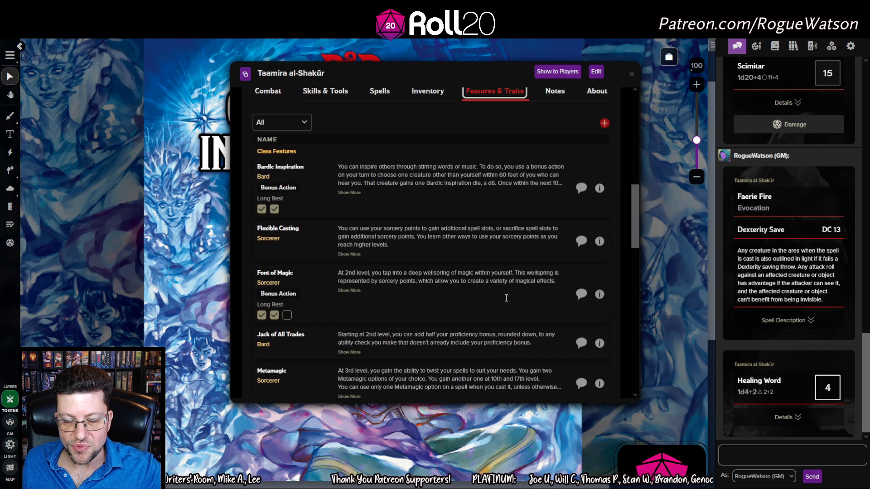
pyautogui.scroll(4, 458, 257)
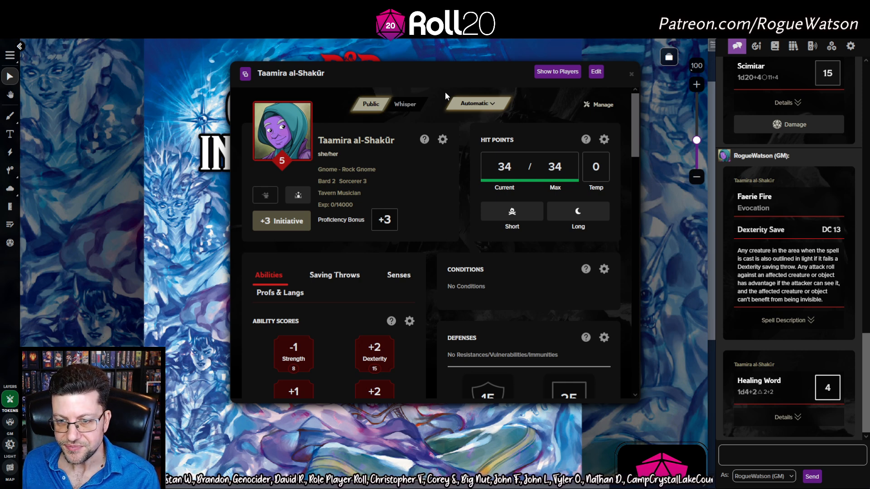
# Give Taamira the Frightened condition
pyautogui.click(604, 269)
pyautogui.click(514, 241)
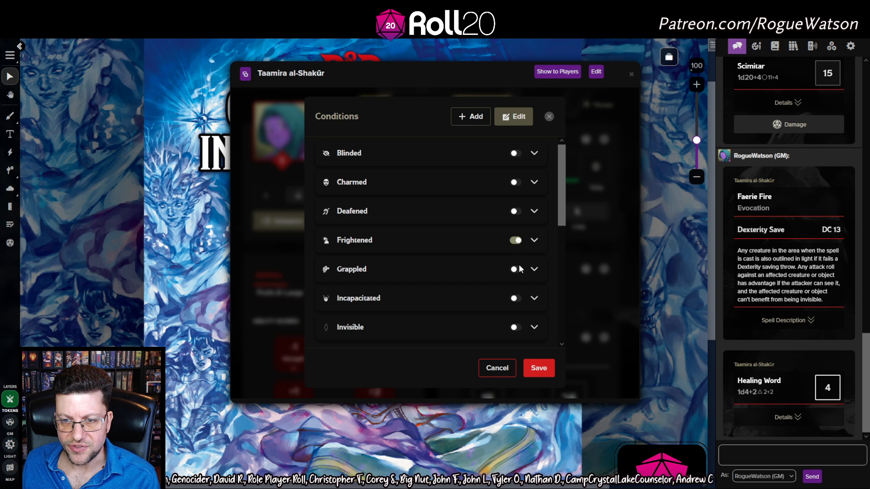
pyautogui.click(538, 368)
pyautogui.scroll(-1, 444, 233)
pyautogui.scroll(-3, 431, 218)
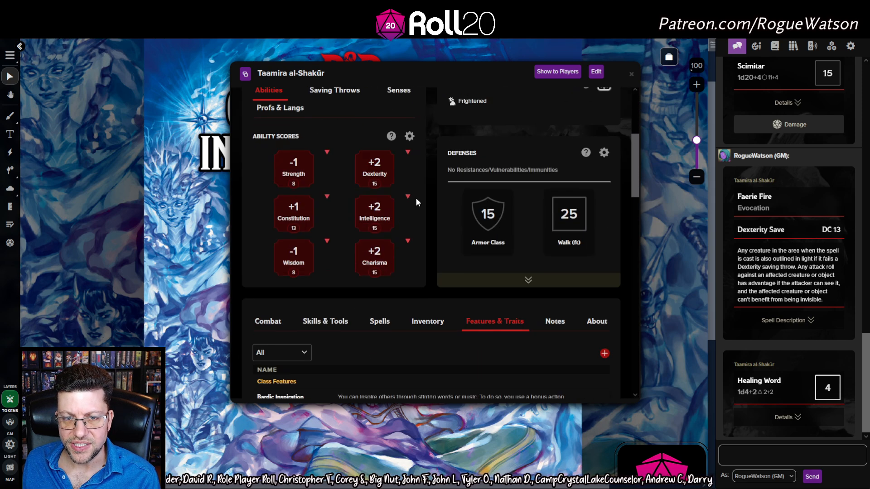
pyautogui.scroll(-3, 396, 201)
pyautogui.scroll(2, 317, 227)
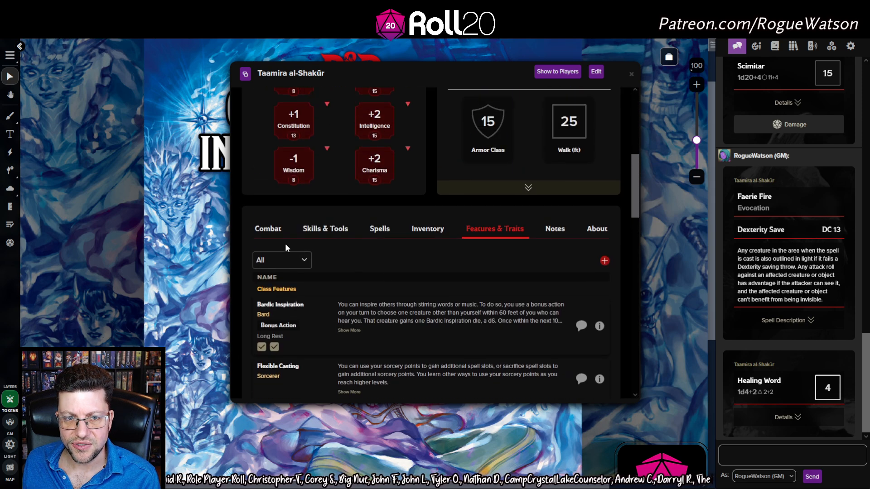
# Roll a Dagger (Finesse) +5 attack that fumbles at 6, then widen the sheet to three columns
pyautogui.click(267, 227)
pyautogui.scroll(-2, 382, 293)
pyautogui.scroll(-2, 432, 308)
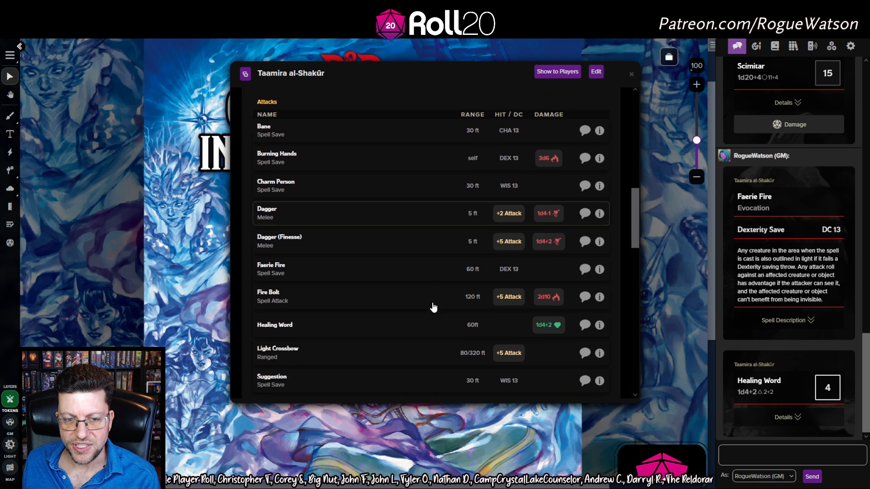
pyautogui.click(508, 238)
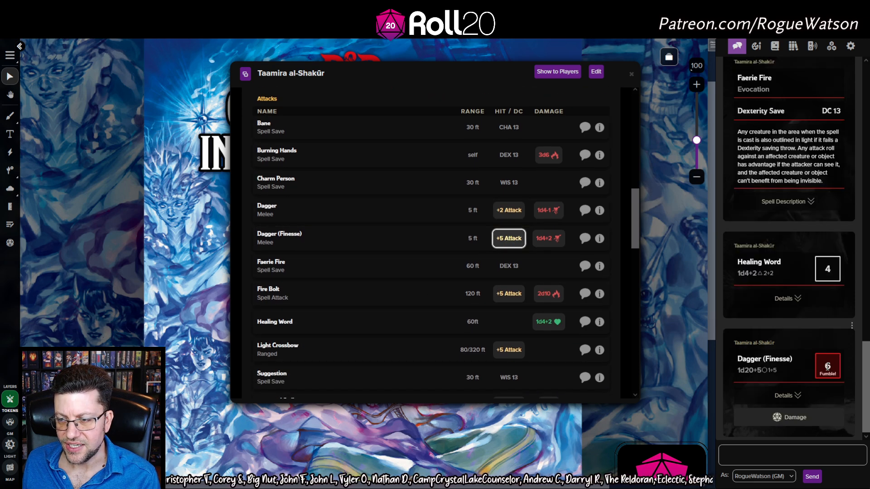
pyautogui.scroll(5, 470, 292)
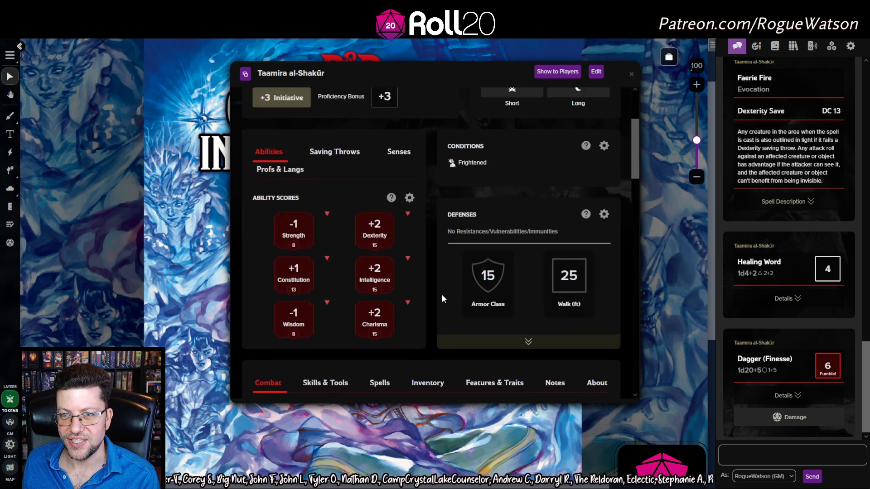
pyautogui.scroll(2, 435, 298)
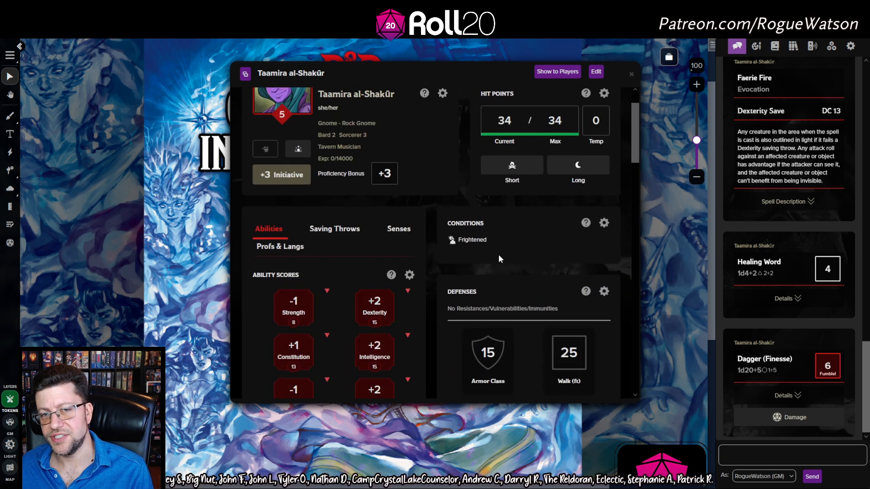
pyautogui.scroll(1, 499, 254)
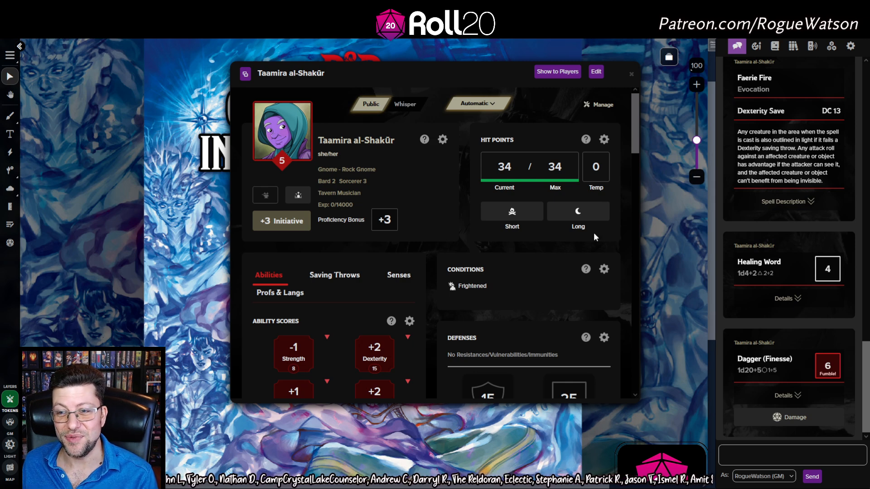
pyautogui.moveTo(639, 222); pyautogui.dragTo(747, 222)
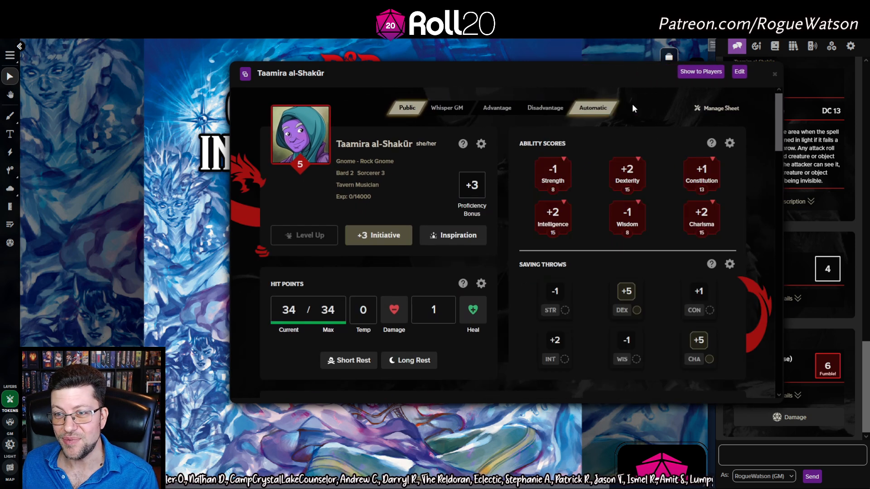
pyautogui.moveTo(537, 72); pyautogui.dragTo(379, 70)
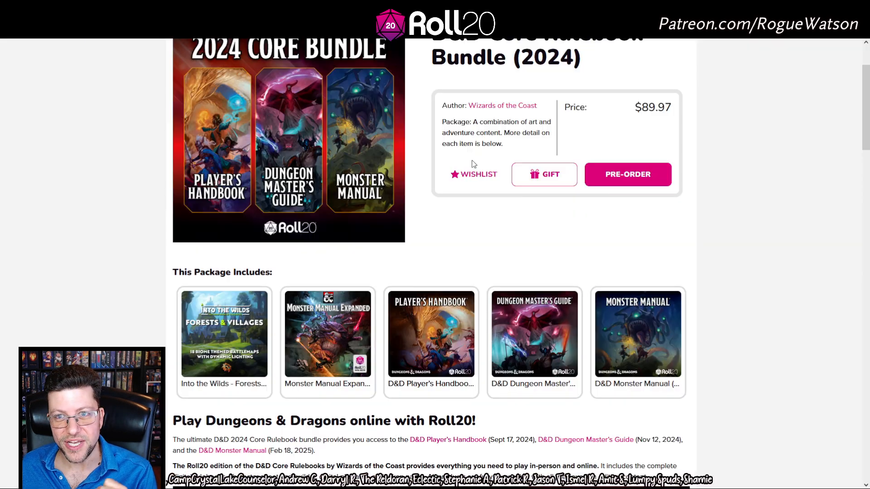
pyautogui.scroll(2, 612, 245)
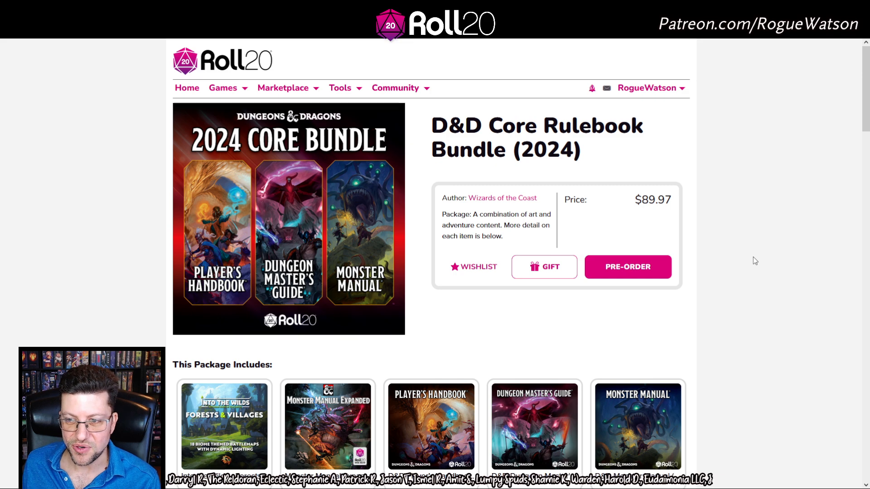
pyautogui.scroll(-3, 764, 252)
pyautogui.scroll(-1, 764, 256)
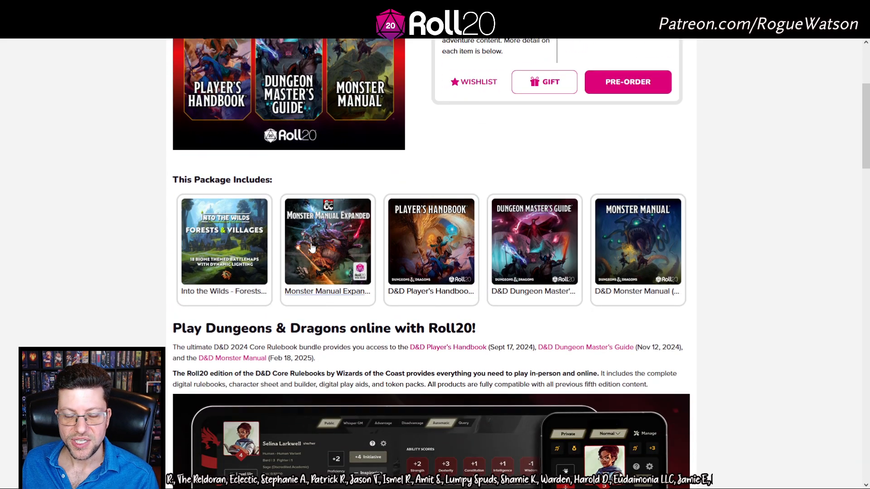